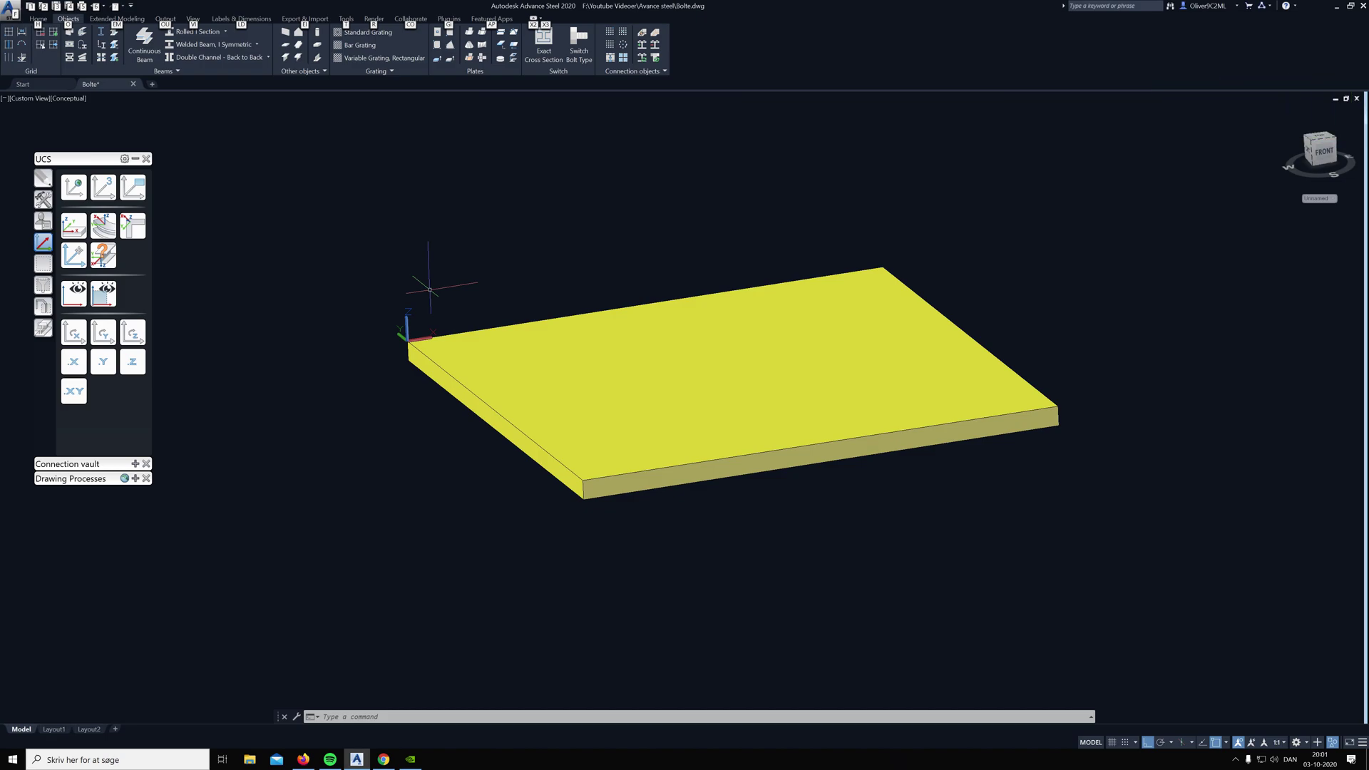
- Rotate the UCS 90° about its X axis at the plate corner
click(467, 187)
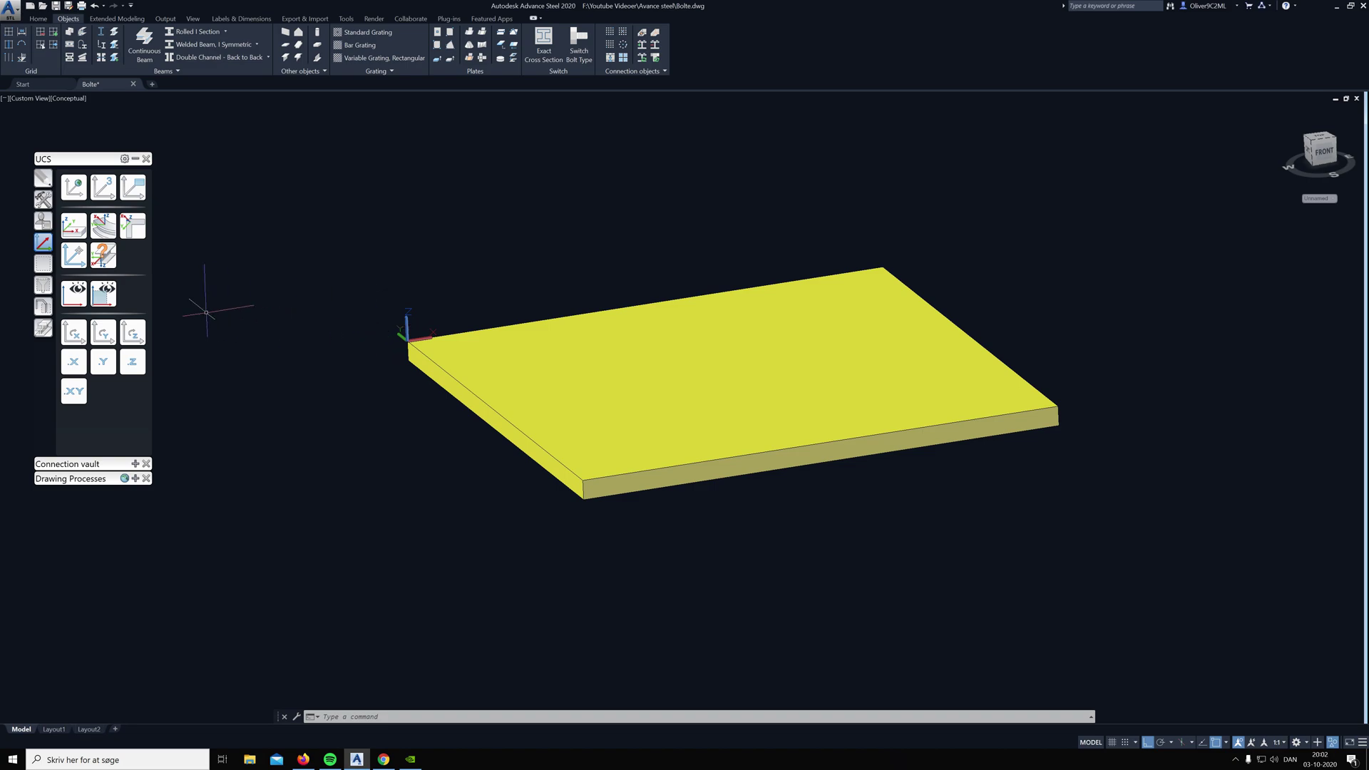
click(79, 335)
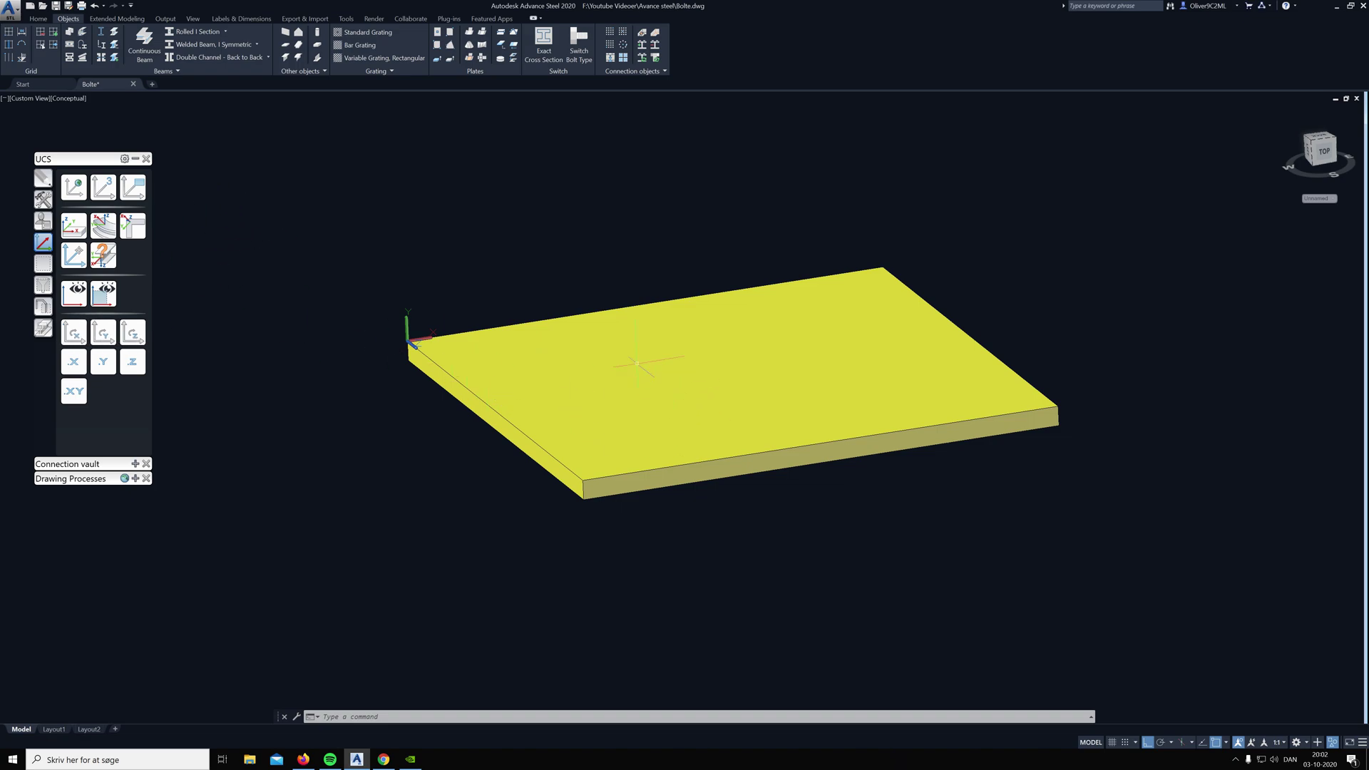
- Rotate the UCS about X three more times, back to its original orientation
click(75, 336)
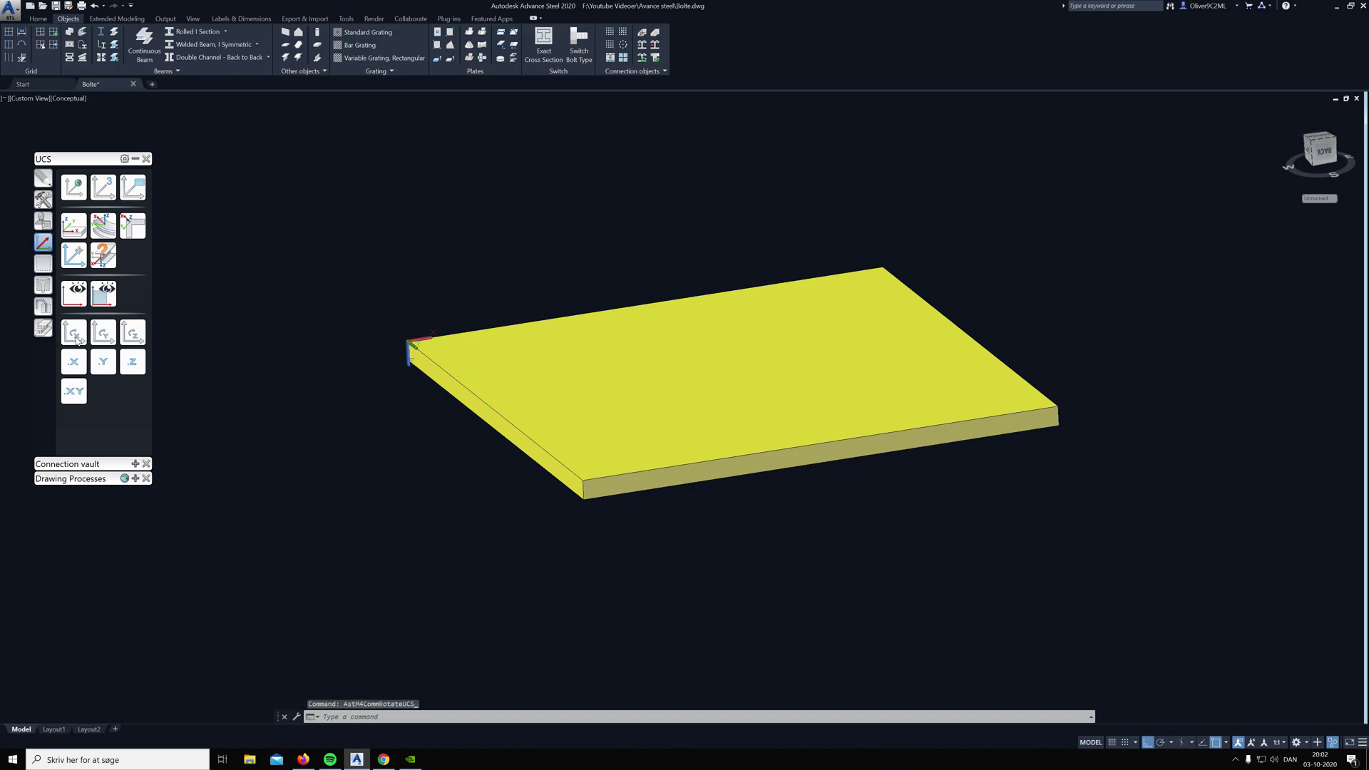
click(75, 337)
click(75, 337)
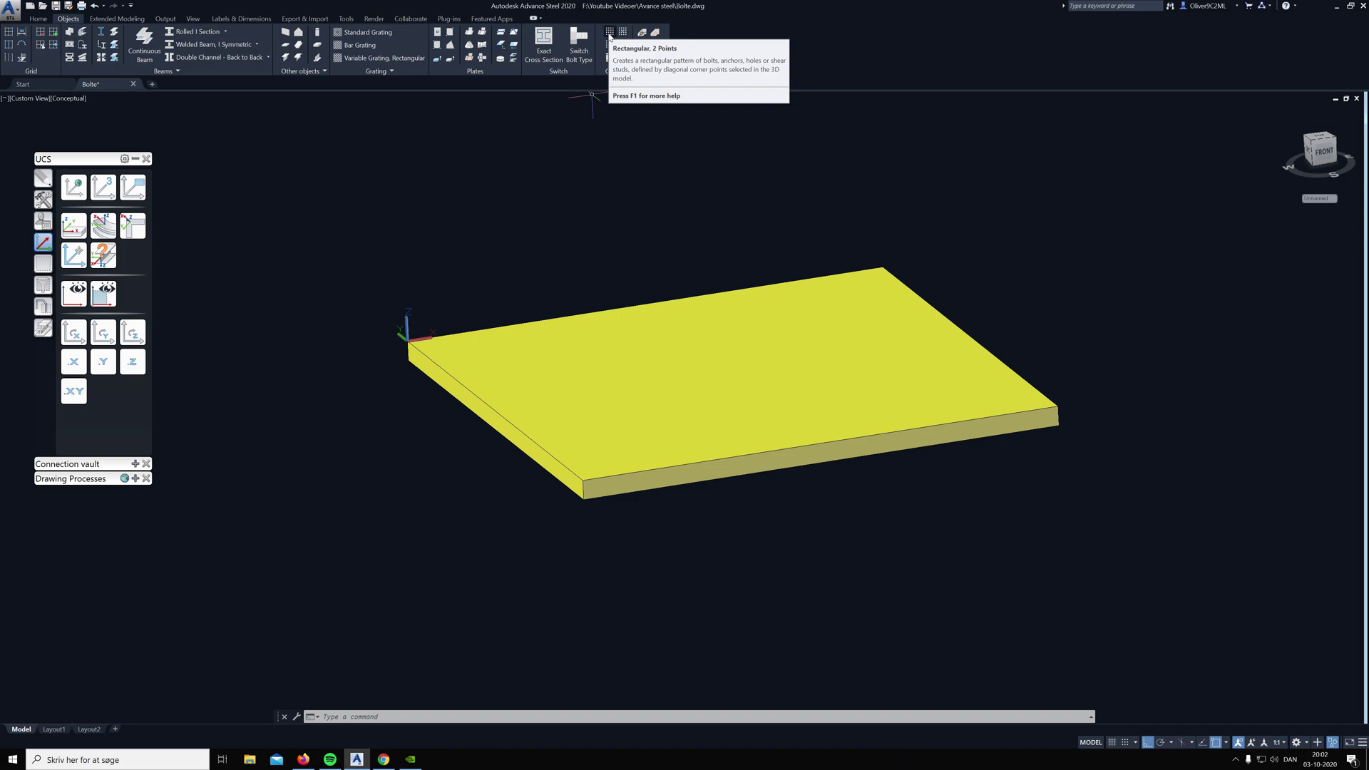
- Add a Rectangular, 2 Points bolt pattern to the plate from its lower-left to upper-right corner
click(609, 36)
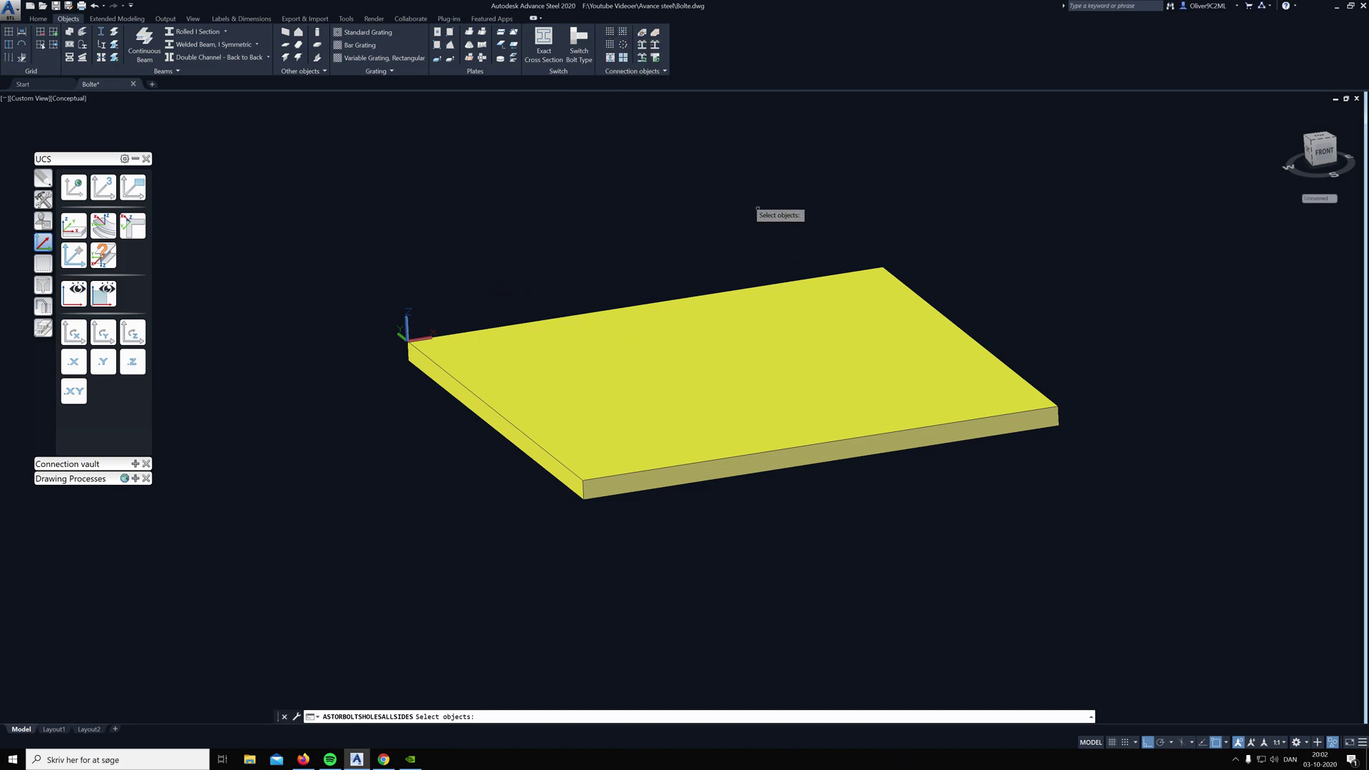
click(680, 324)
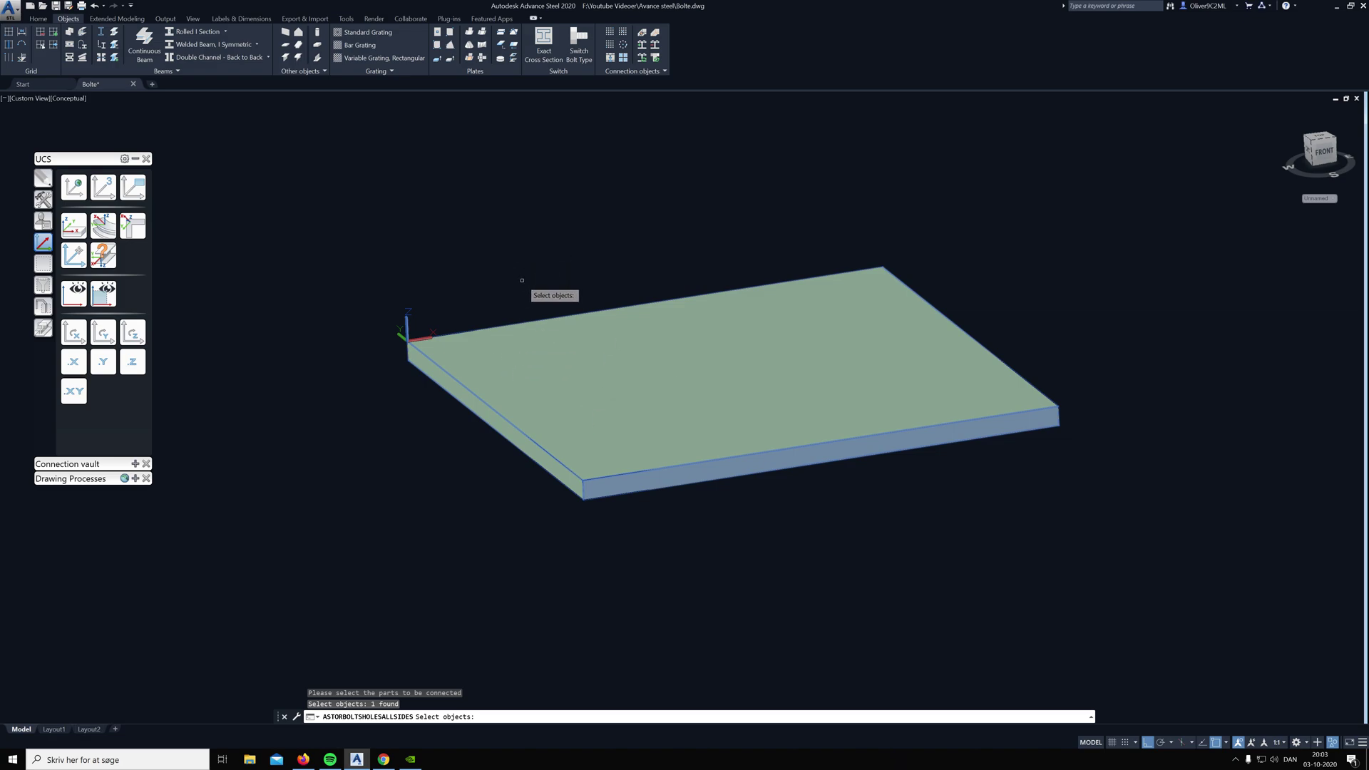
key(Return)
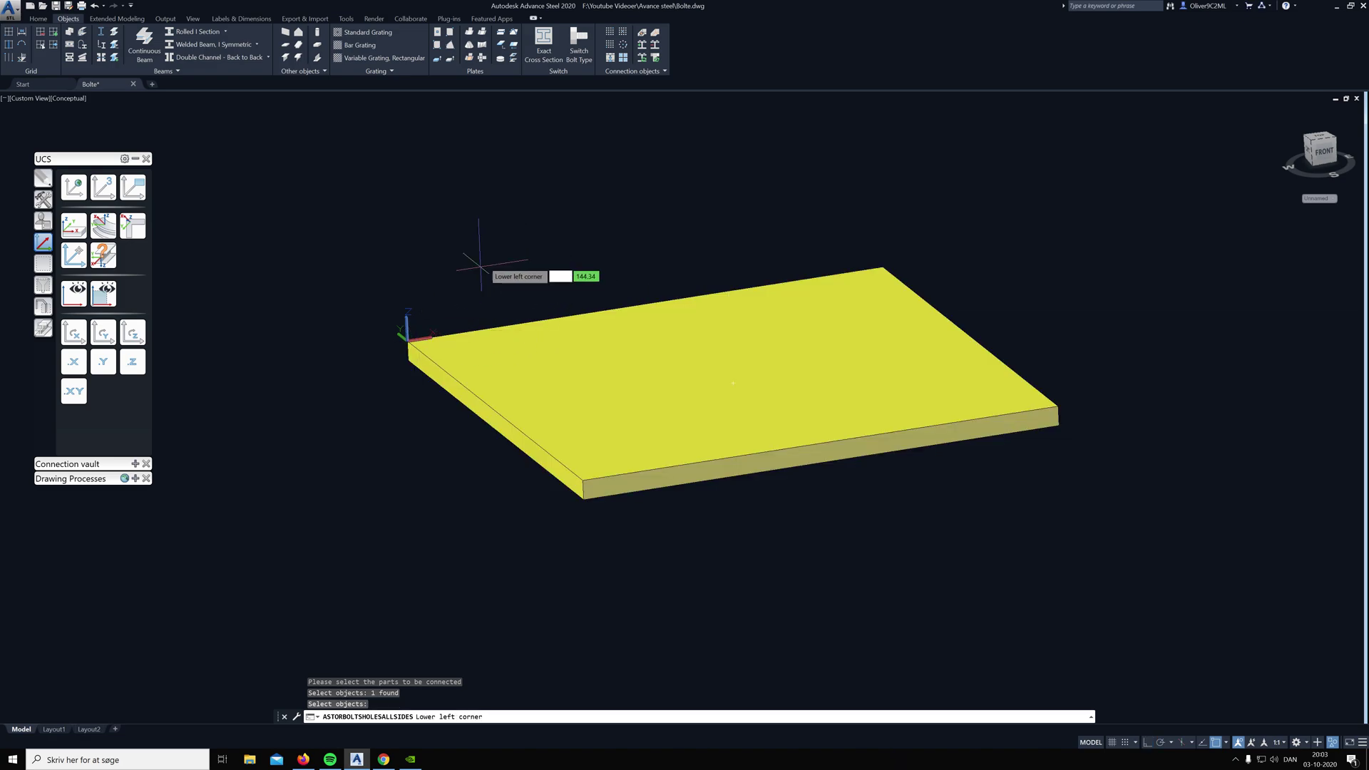
click(400, 338)
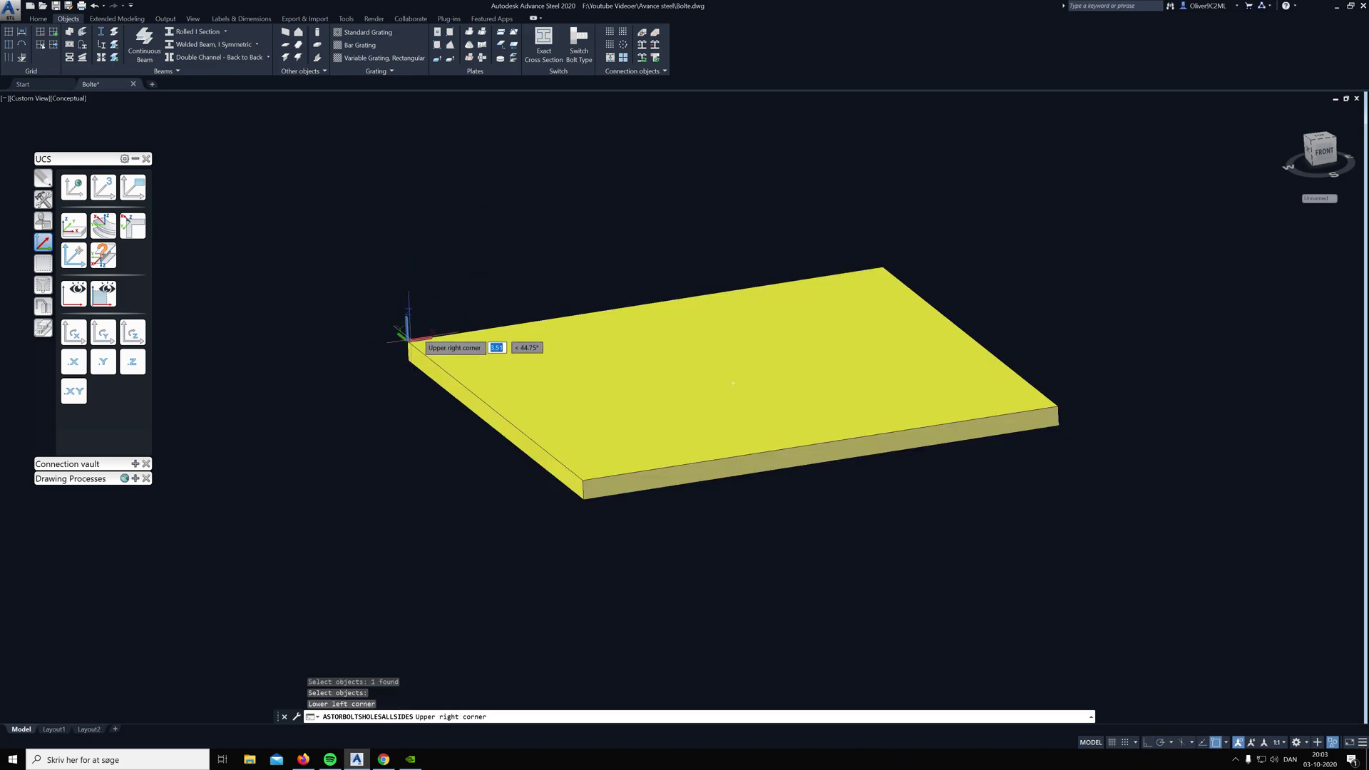
click(1062, 408)
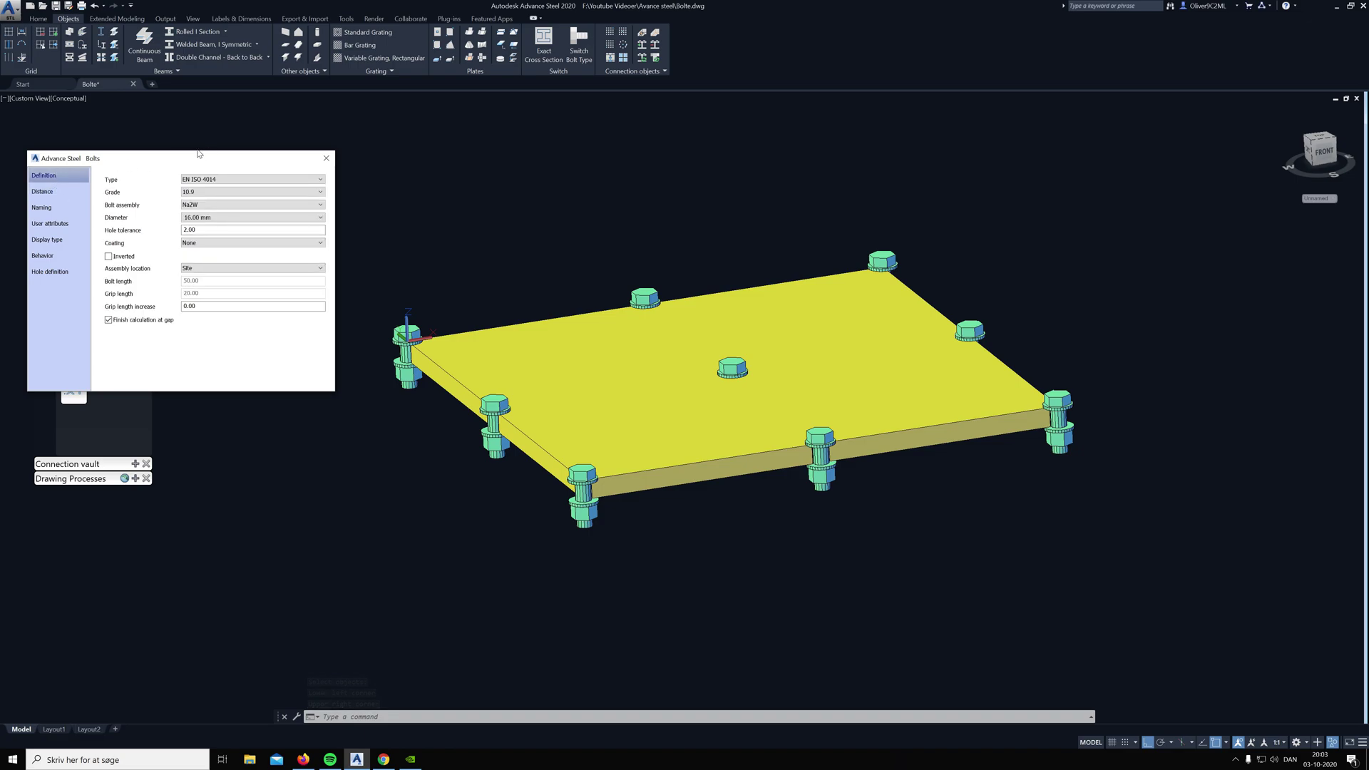
- On the Bolts Distance page, set Number X to 2 and Number Y to 2
mouse_move(178, 161)
mouse_down()
mouse_move(481, 127)
mouse_move(183, 149)
mouse_up()
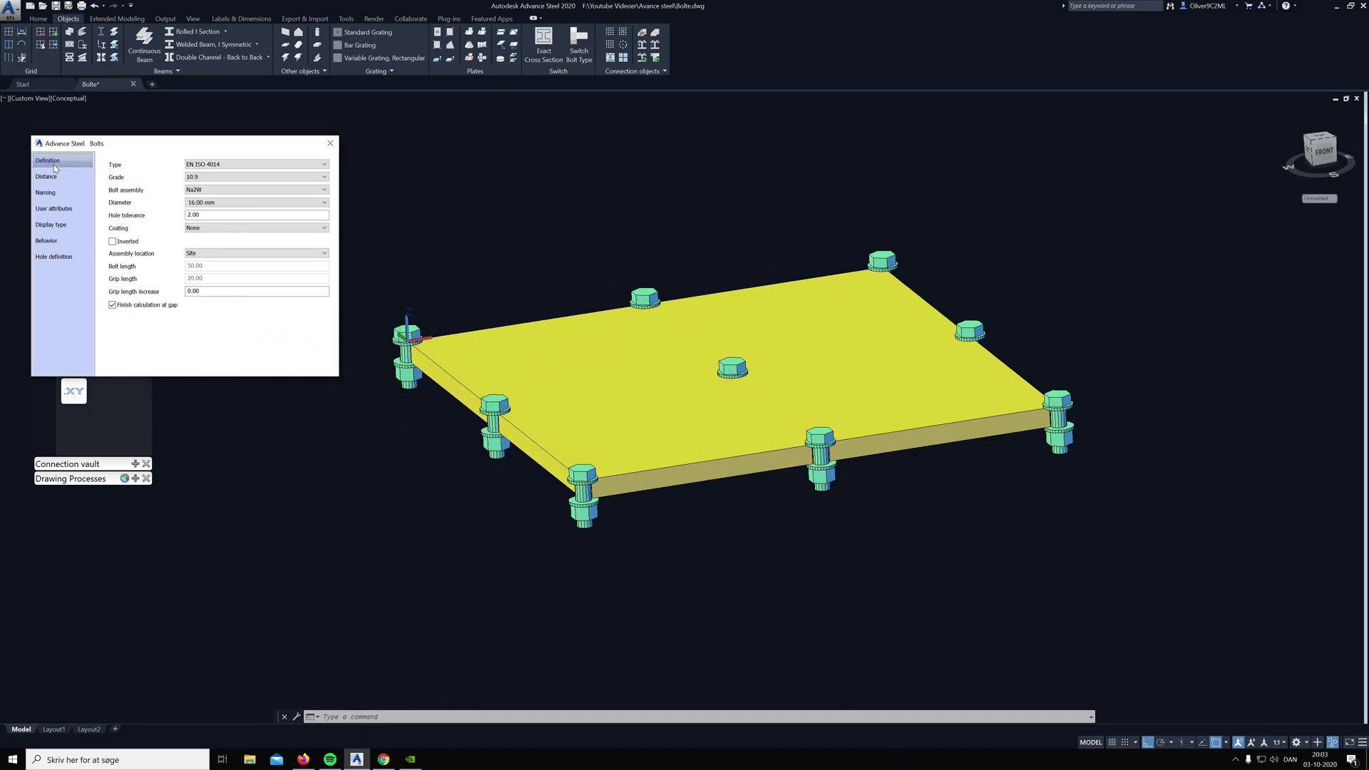
click(222, 165)
click(230, 149)
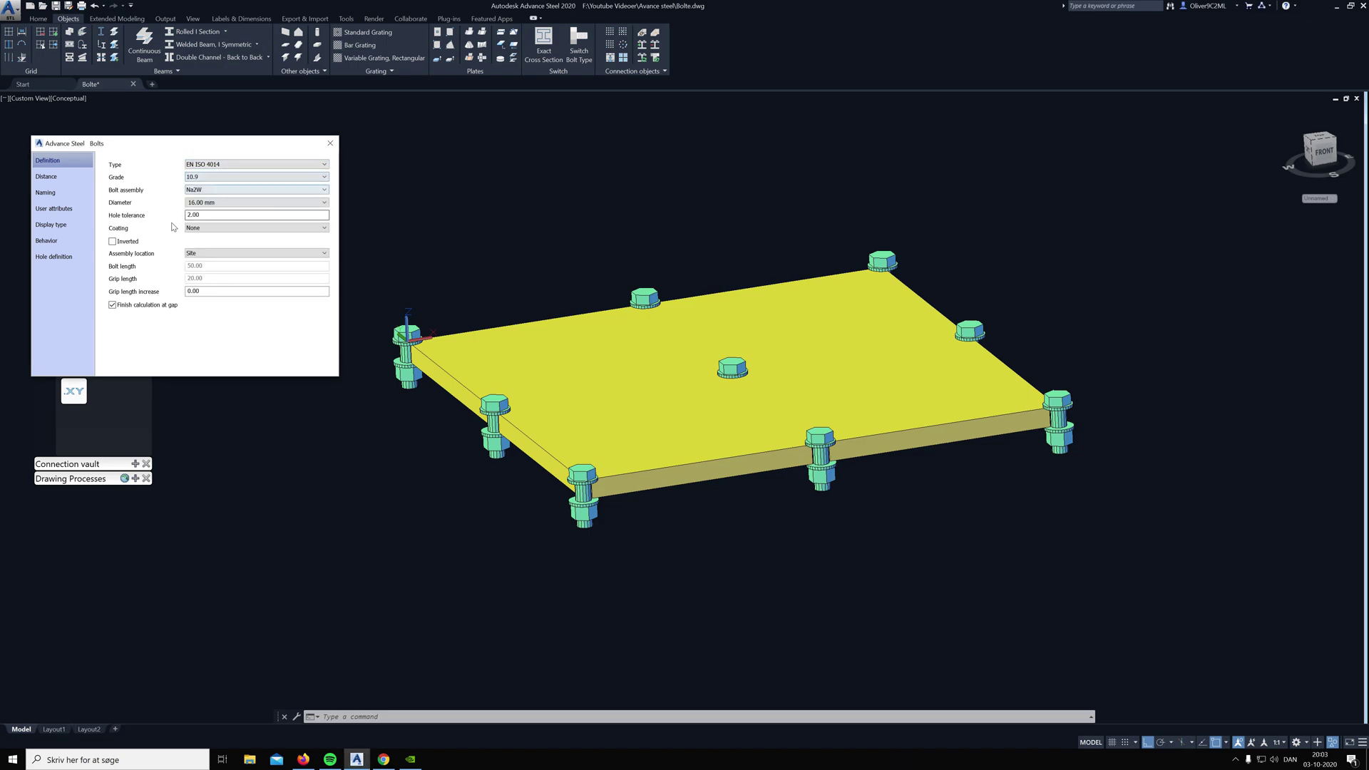
click(85, 177)
click(58, 163)
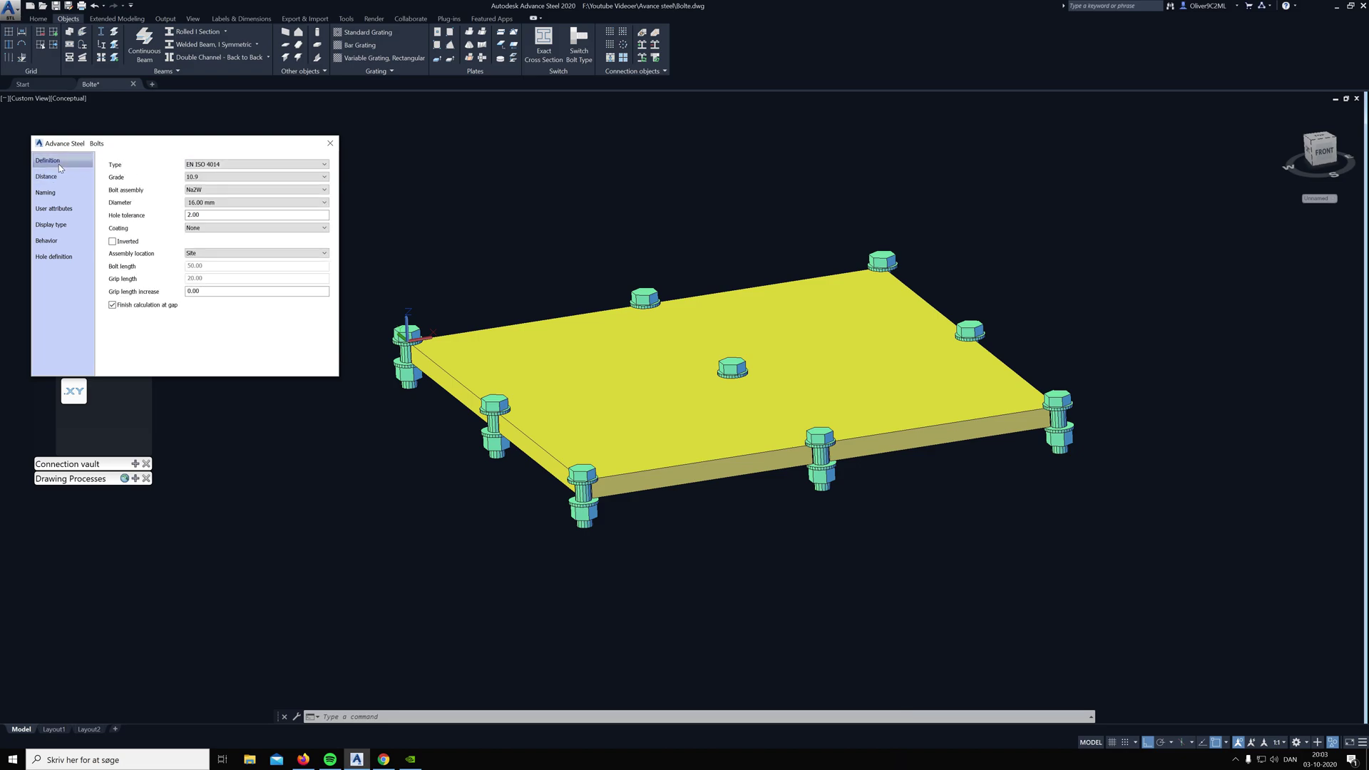
click(55, 179)
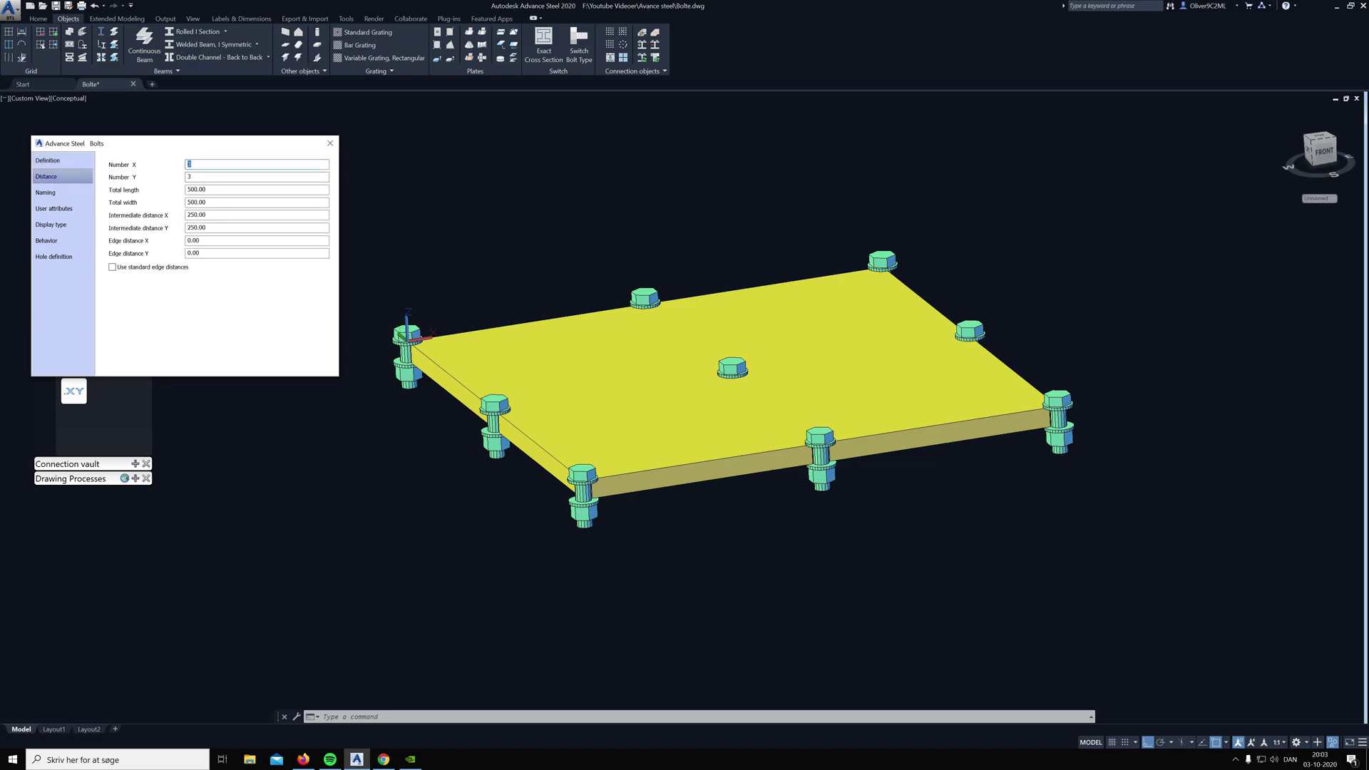
text(2)
key(Tab)
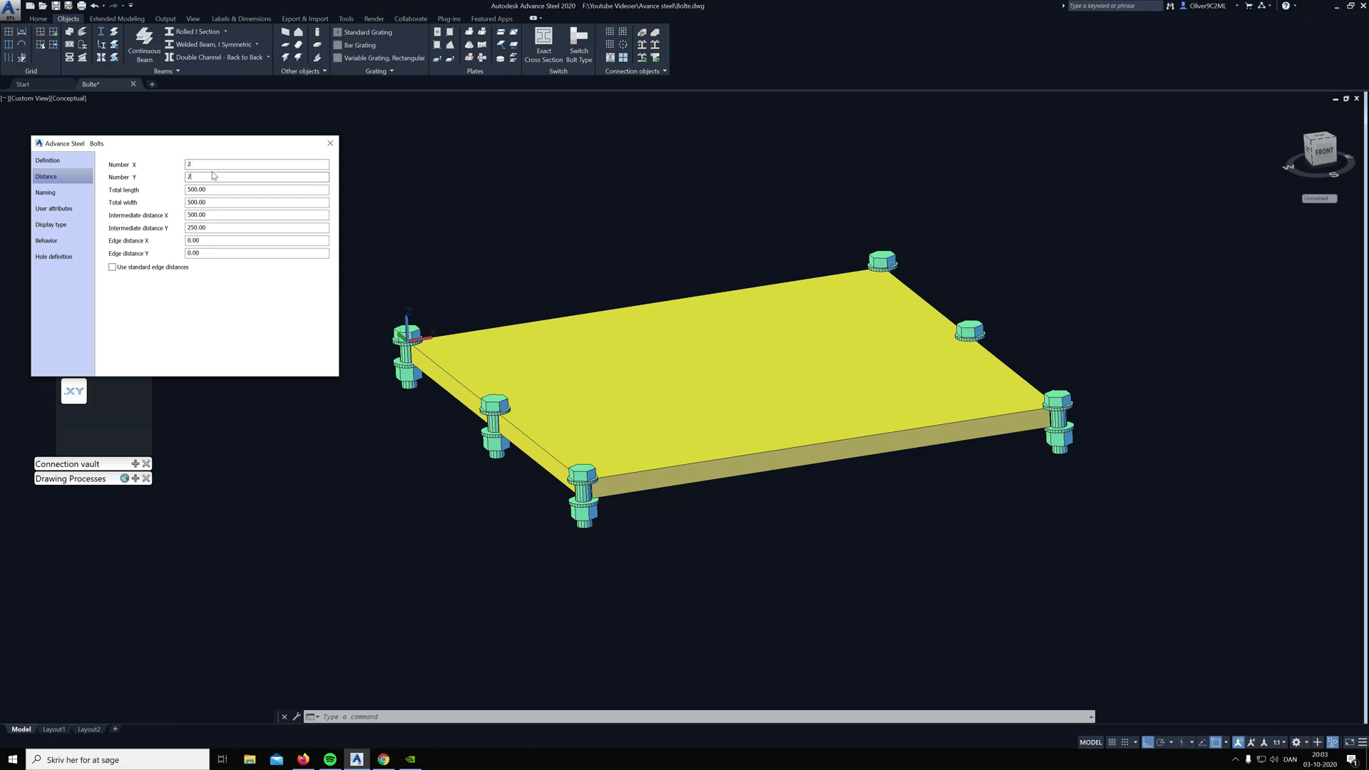
text(2)
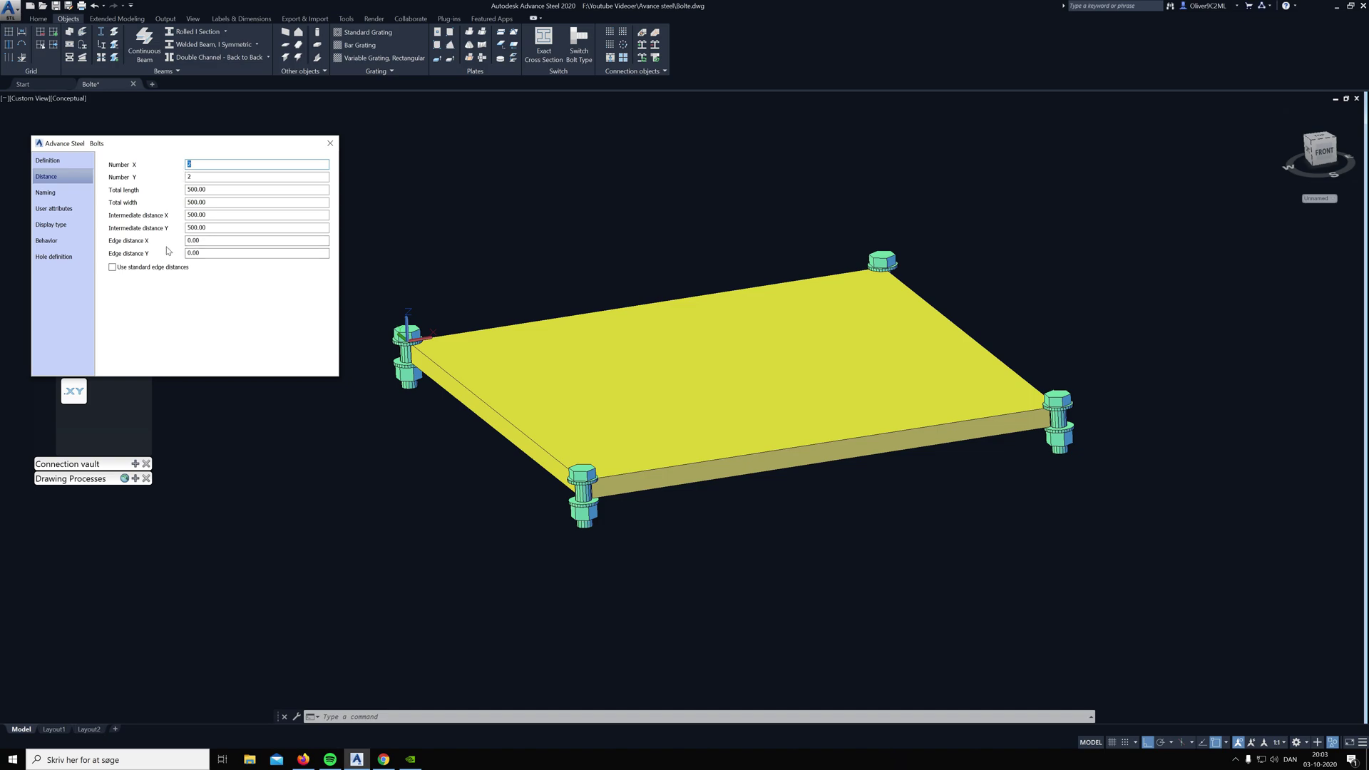
- Set Edge distance X and Edge distance Y of the bolt pattern to 100
click(207, 241)
text(100)
key(Tab)
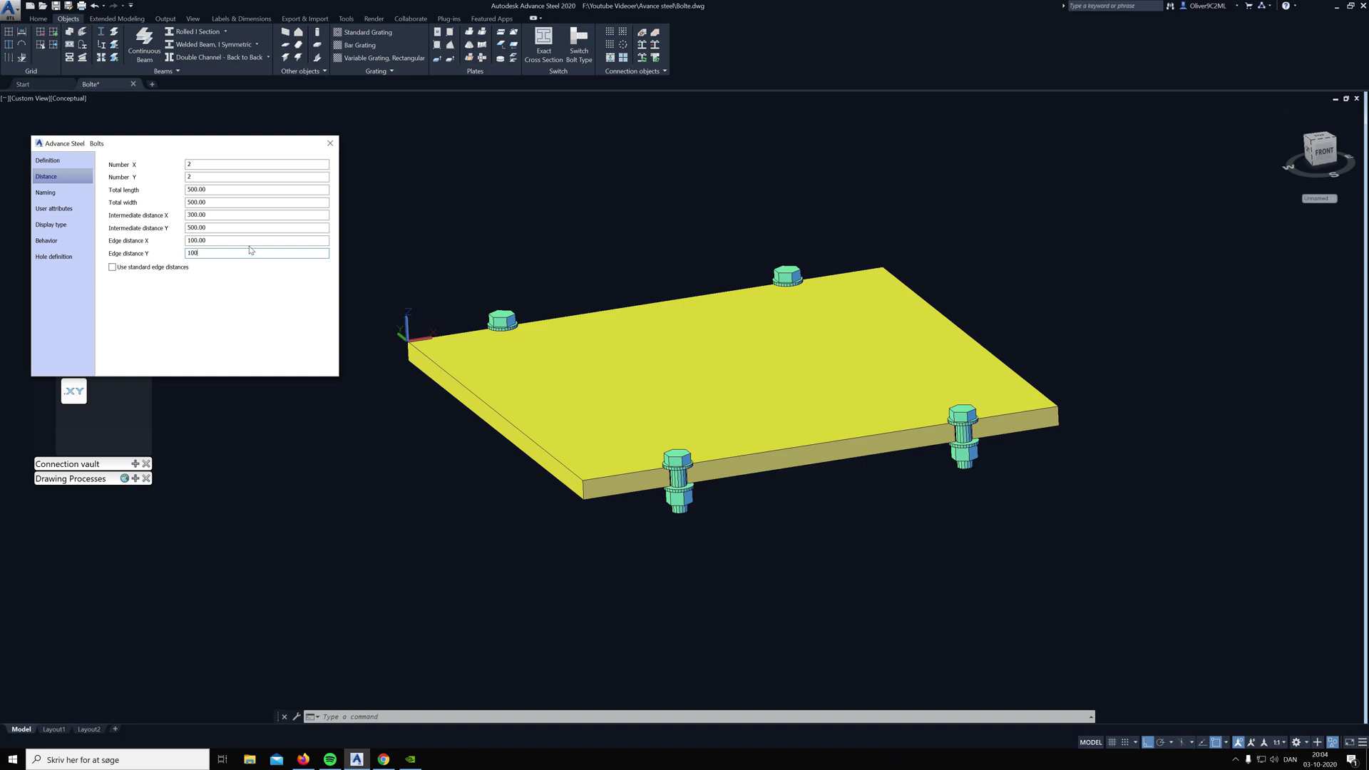
text(0)
click(295, 244)
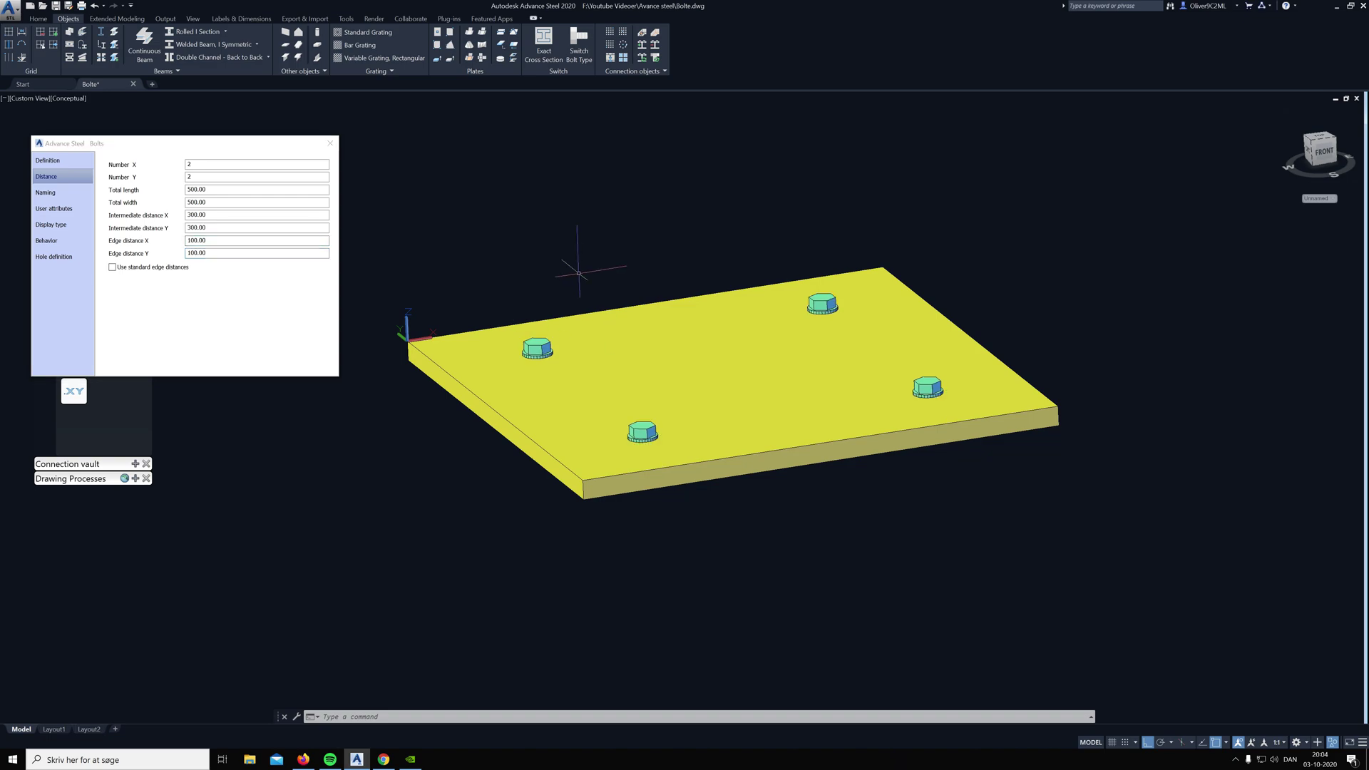
- Close the Bolts dialog, delete the four-bolt pattern, and start a Rectangular, Center Point pattern
scroll(627, 260, down, 3)
shift+middle_drag(684, 242, 636, 453)
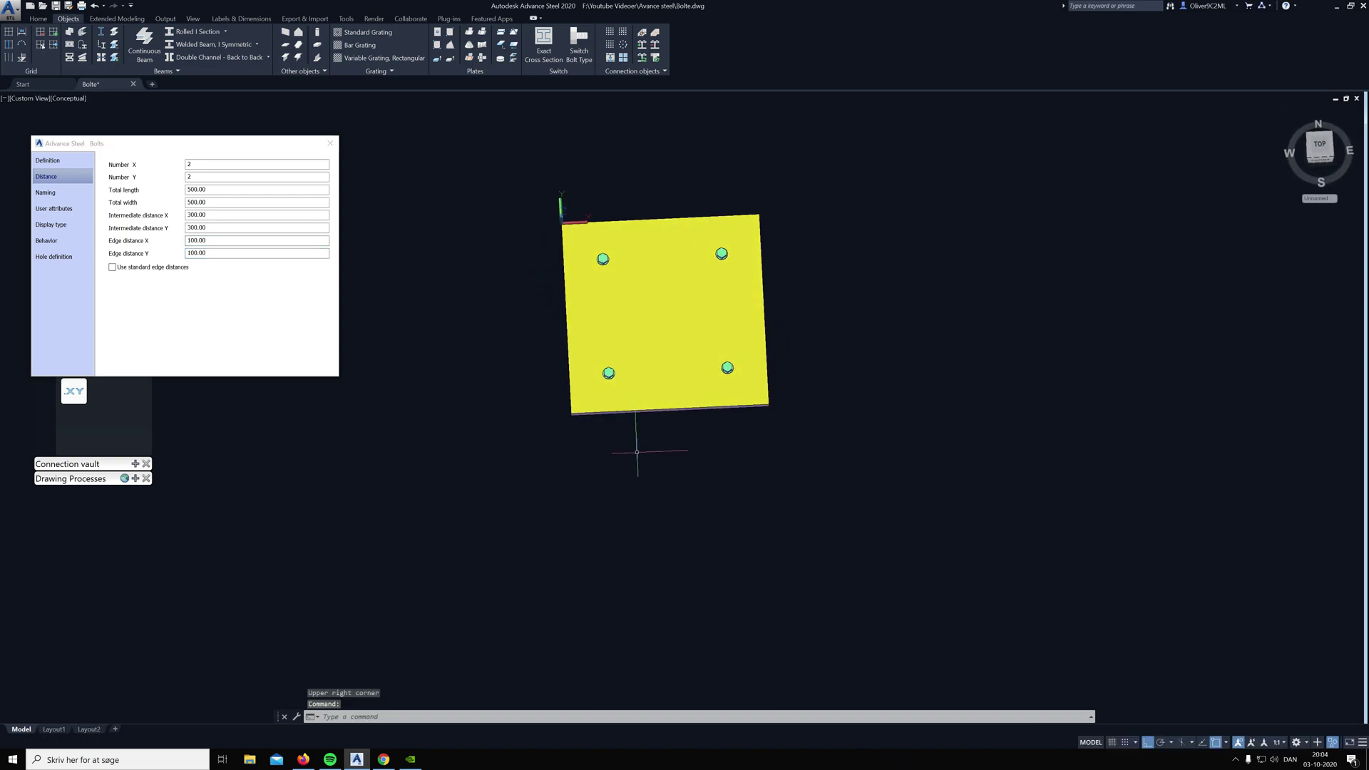
scroll(636, 453, up, 4)
scroll(569, 502, down, 4)
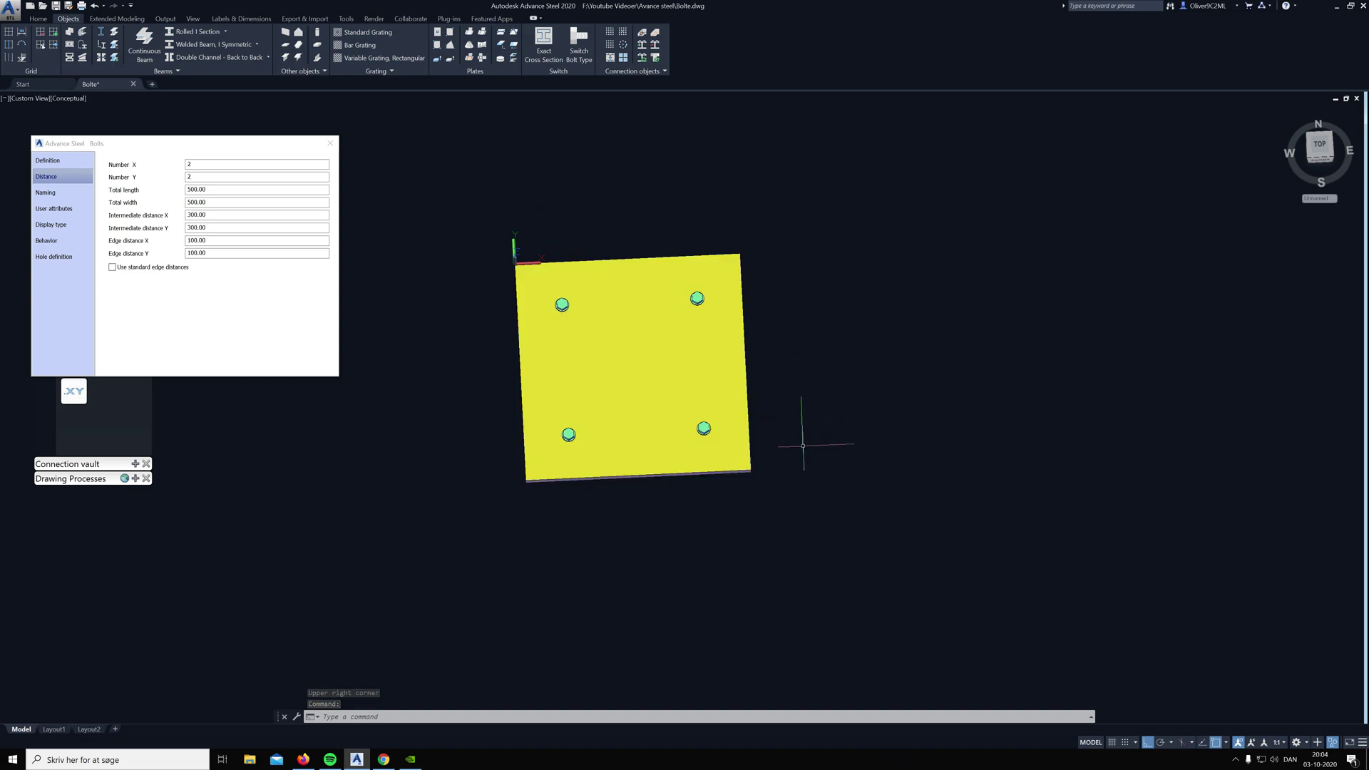
shift+middle_drag(800, 437, 864, 352)
scroll(613, 407, up, 4)
scroll(612, 408, up, 3)
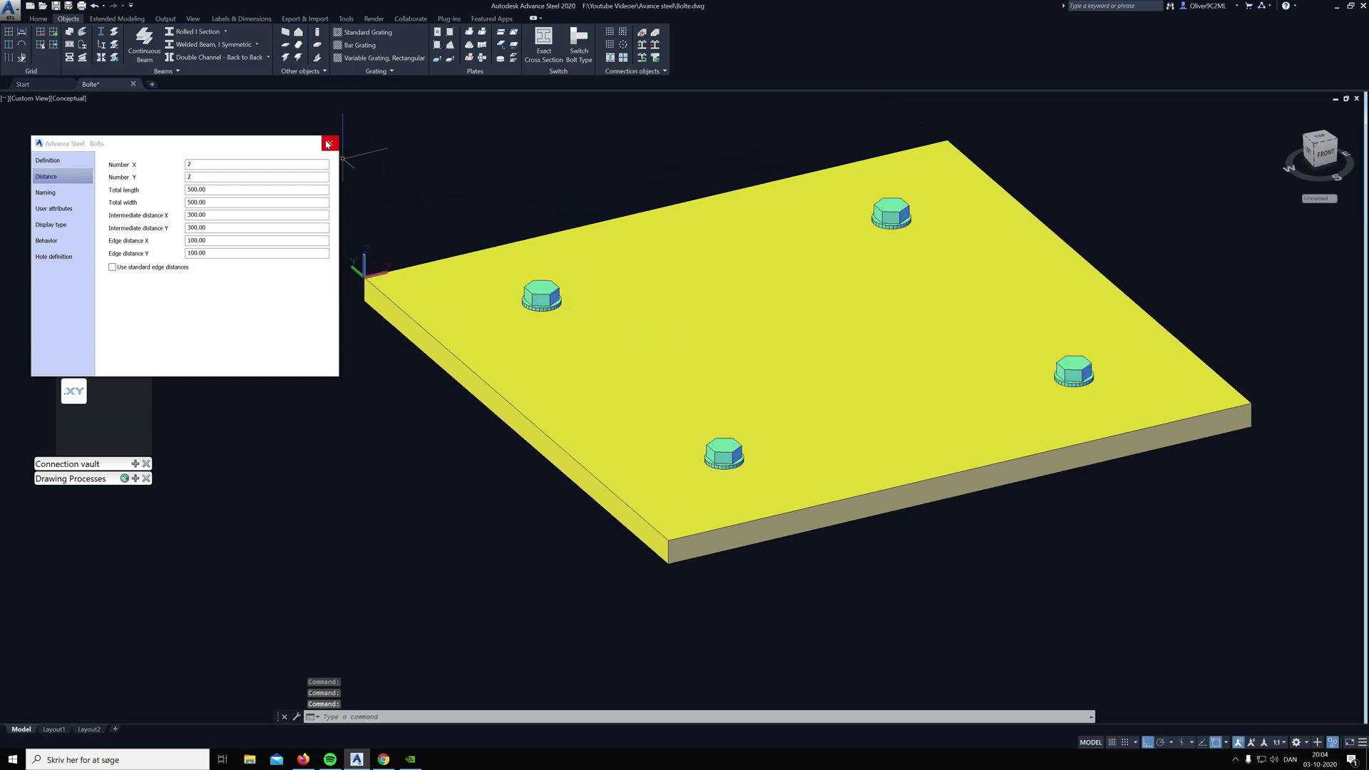
key(Escape)
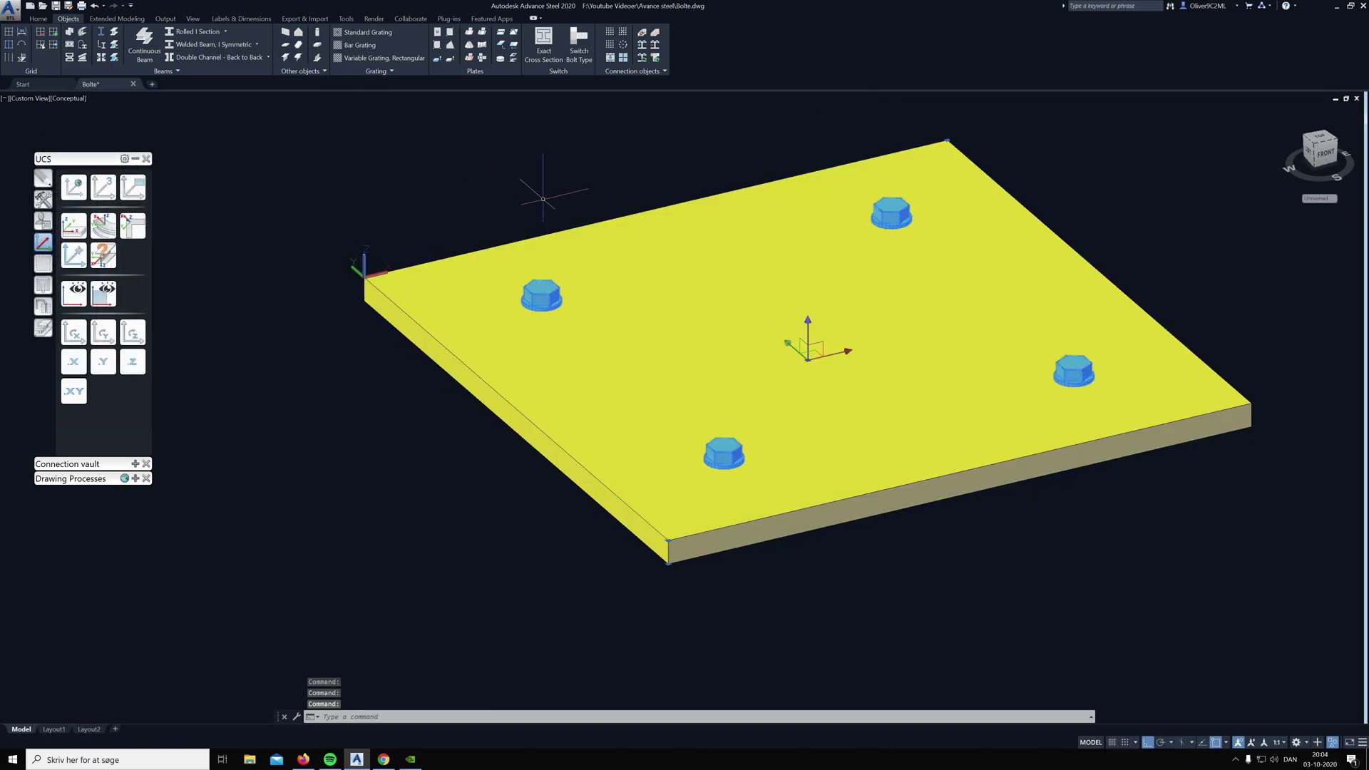
key(Delete)
middle_drag(556, 161, 521, 193)
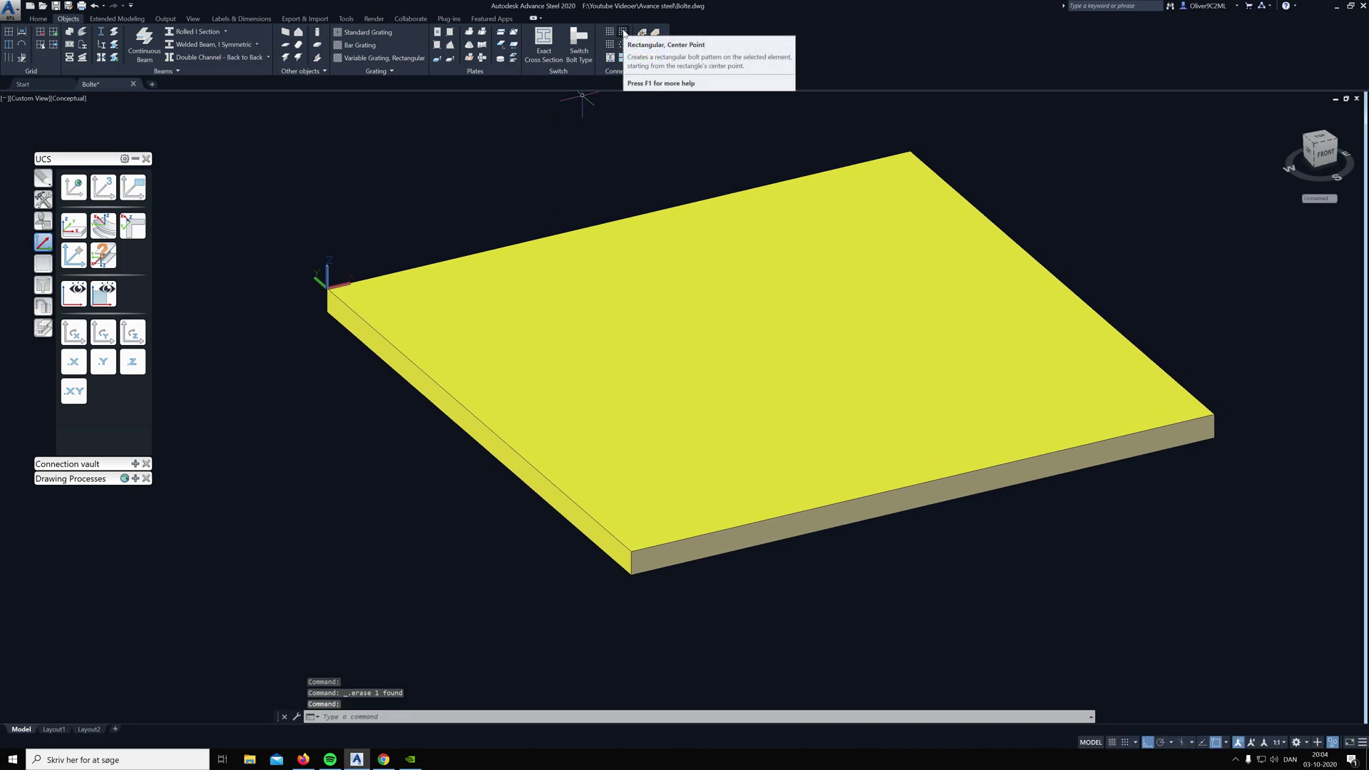
click(622, 32)
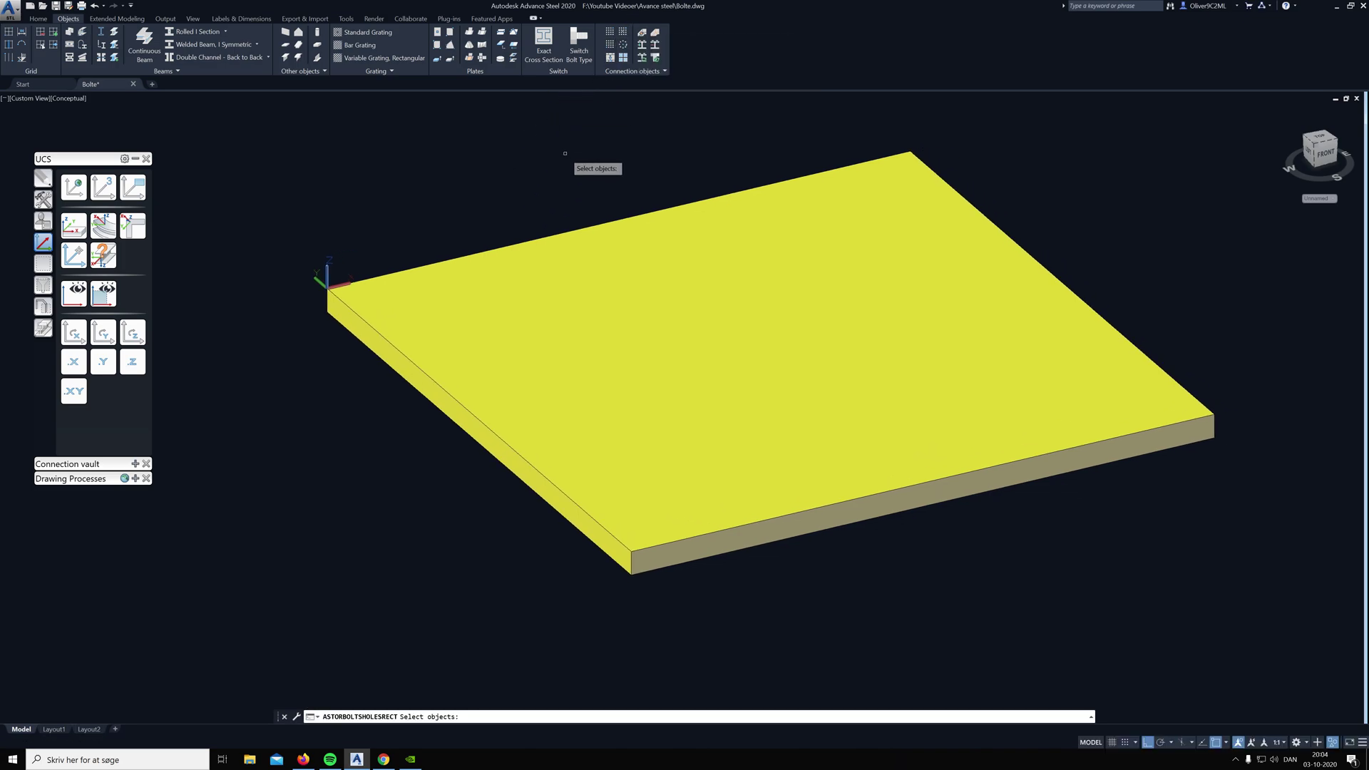
- Select the plate and set the bolt pattern's central point at the plate centre
click(646, 332)
key(Return)
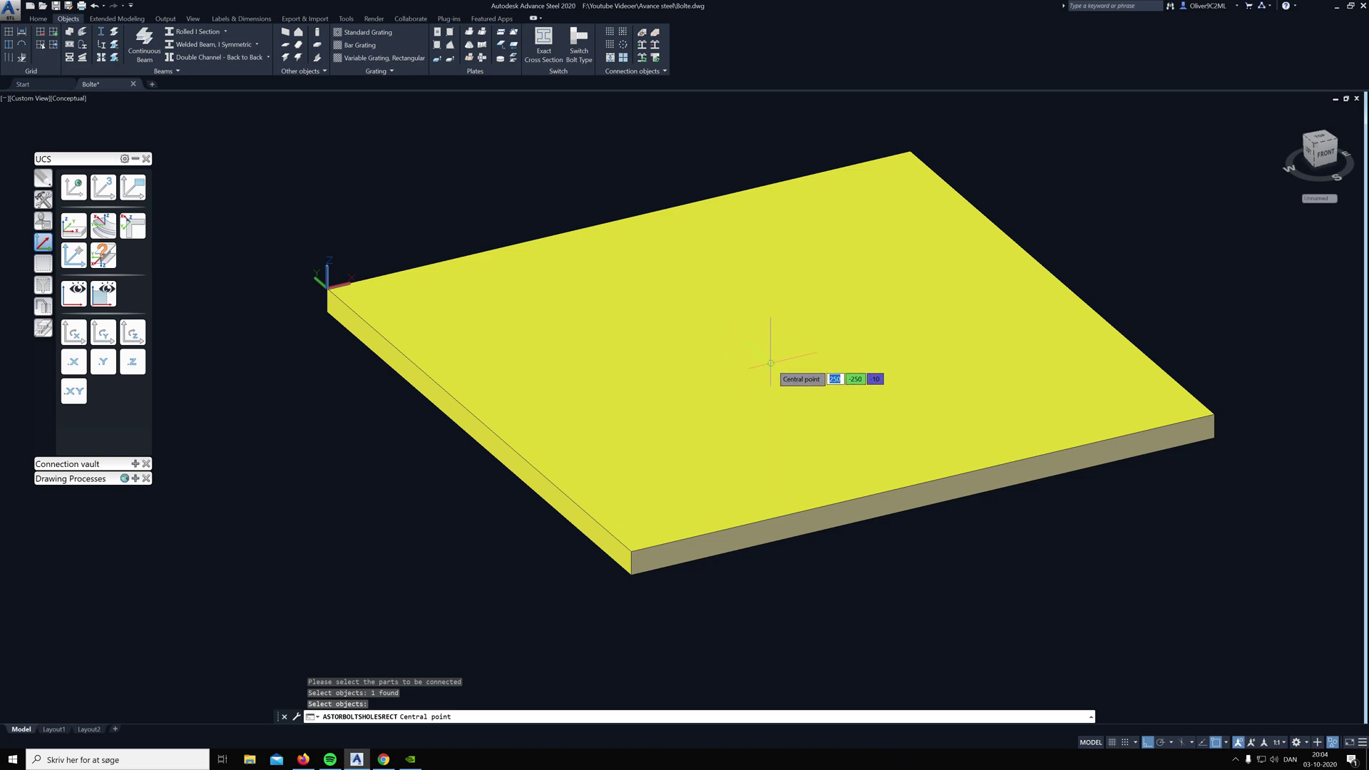
click(771, 363)
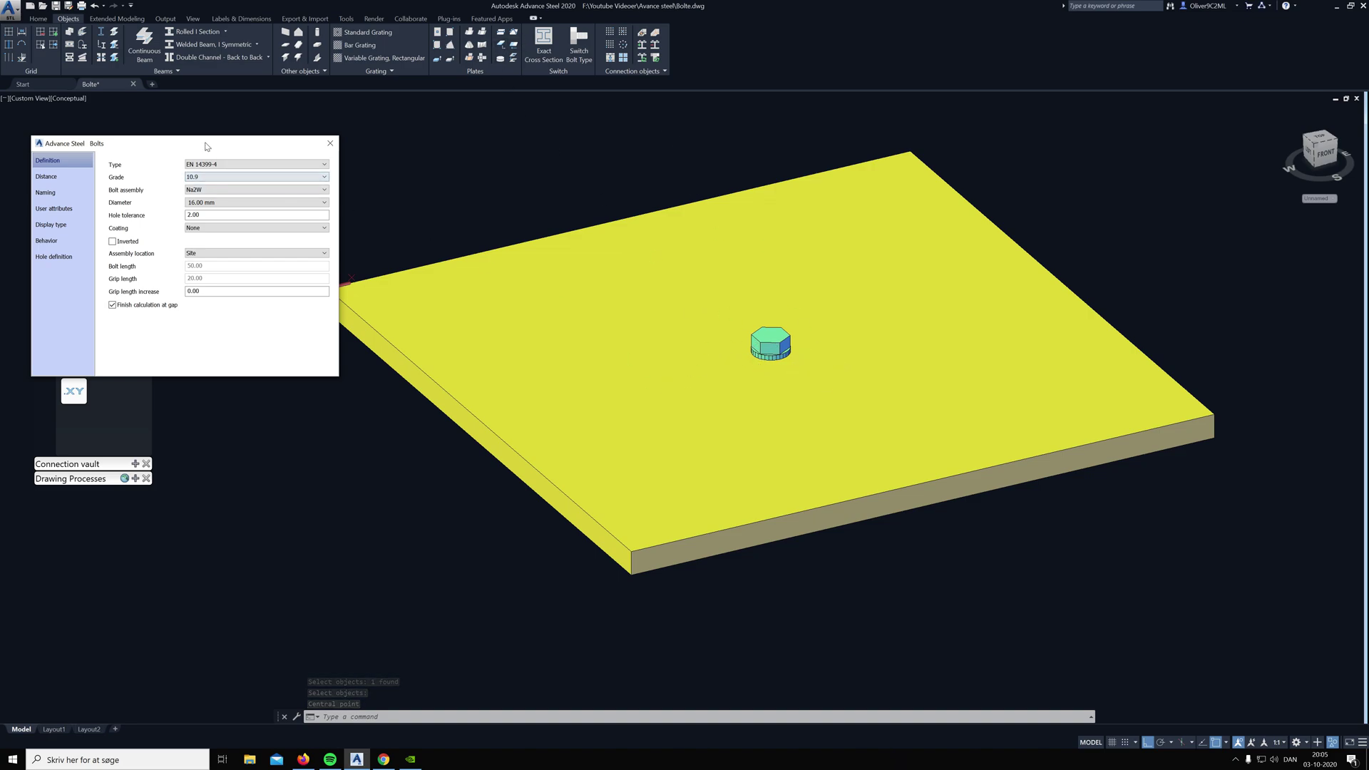
- Make the centre bolt pattern a 4 by 4 grid on the Distance page
drag(196, 147, 357, 172)
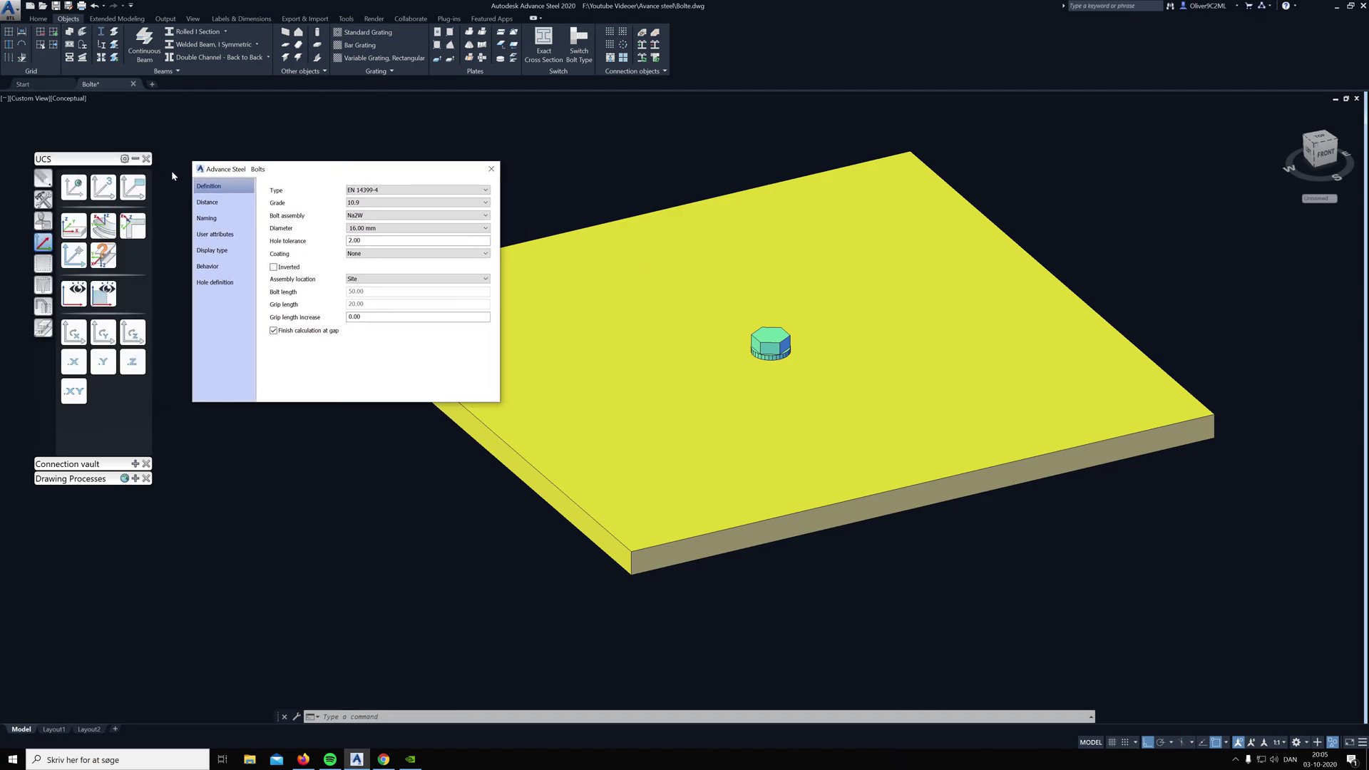
click(214, 202)
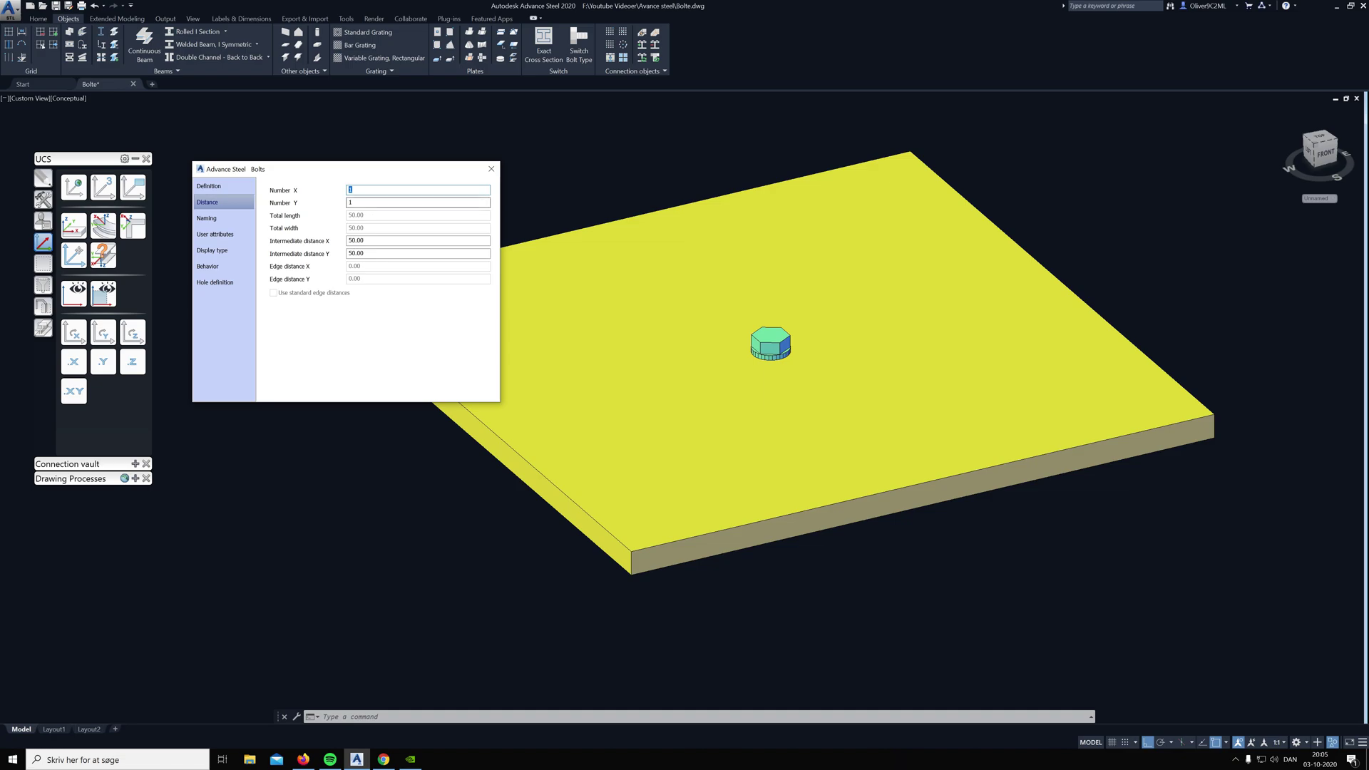
key(Tab)
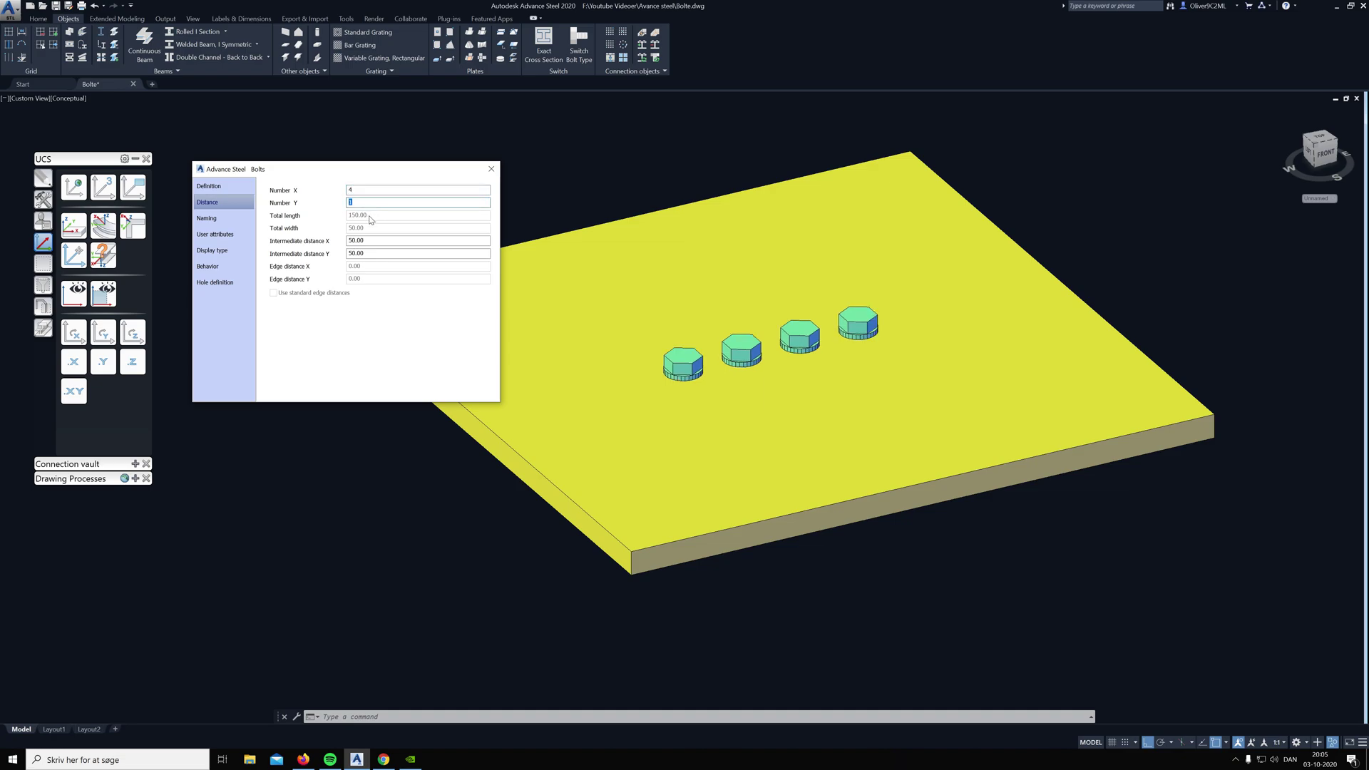
text(4)
click(418, 190)
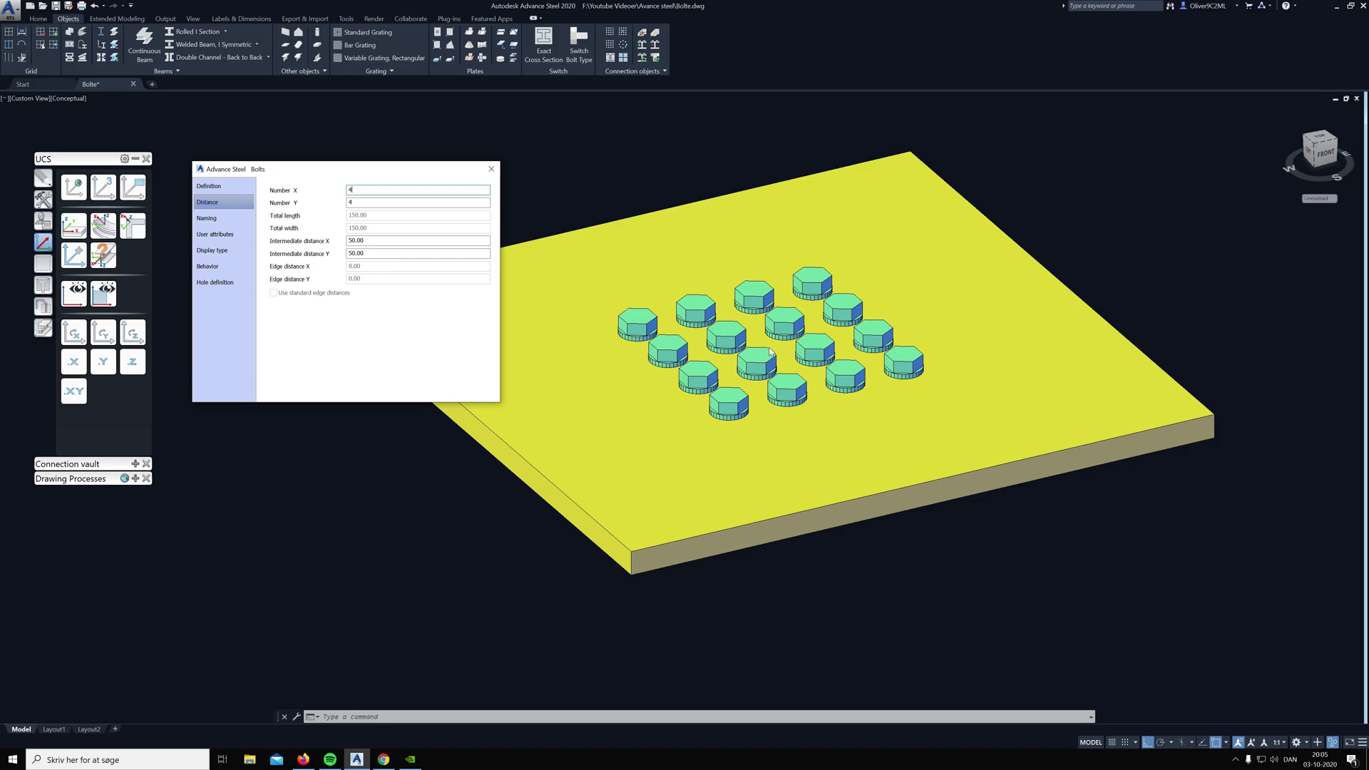
- Set Intermediate distance Y to 100
drag(364, 253, 350, 253)
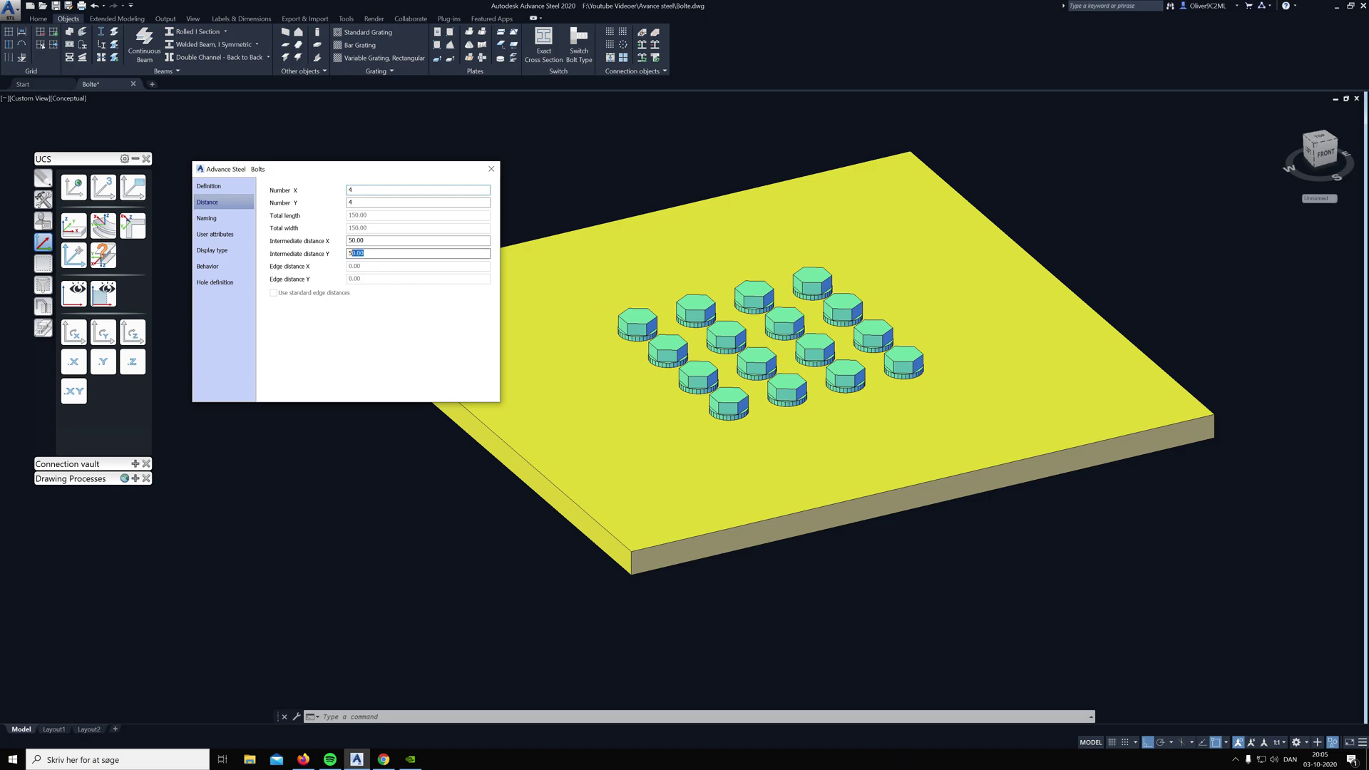
click(332, 251)
text(100)
click(363, 241)
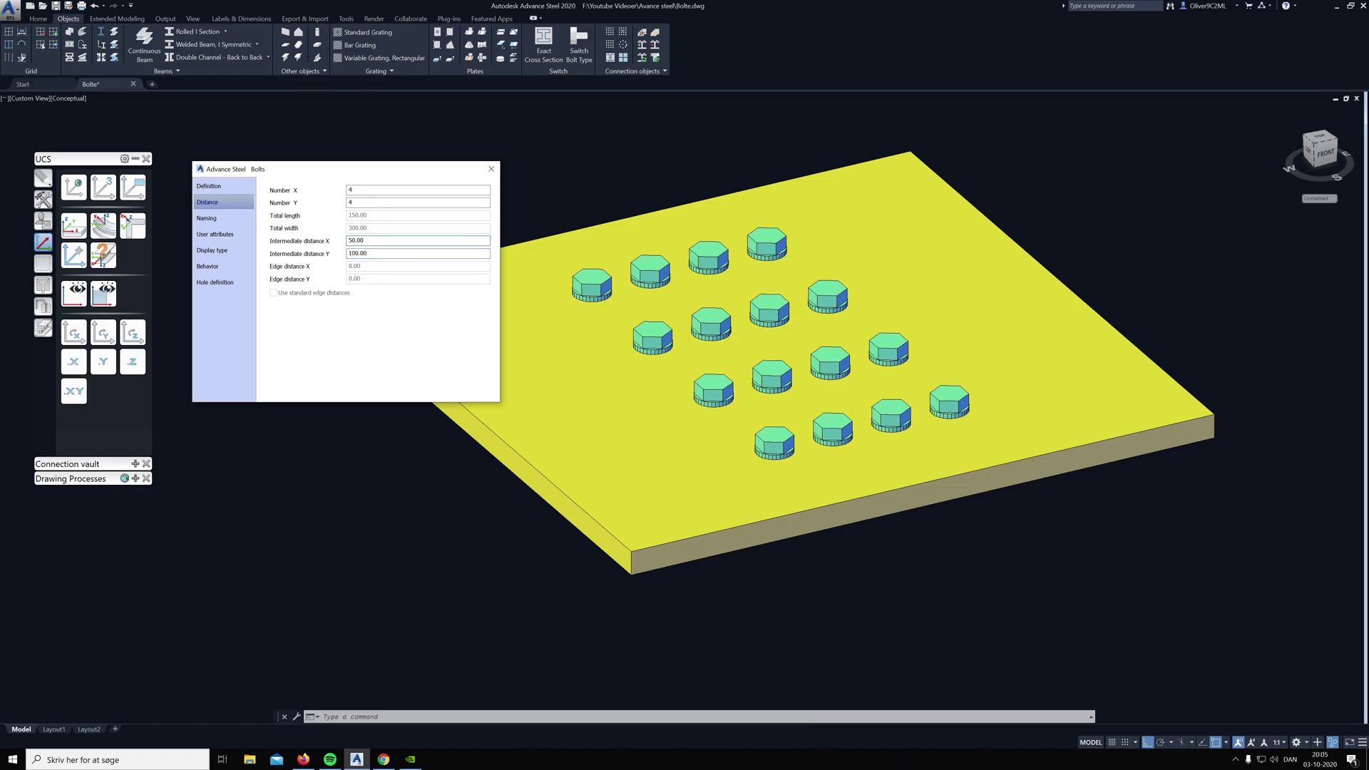
- Set Intermediate distance X of the bolt pattern to 100
middle_drag(631, 224, 809, 234)
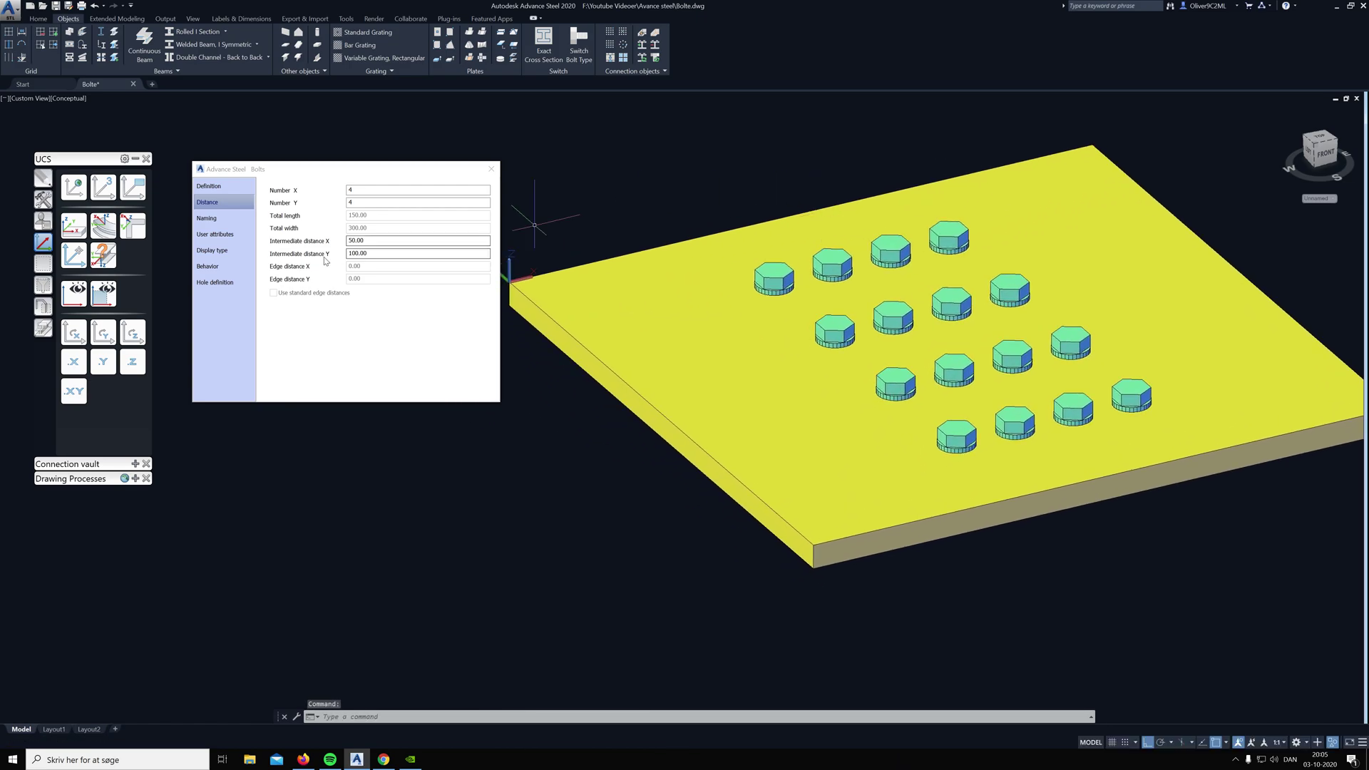
middle_drag(515, 268, 588, 281)
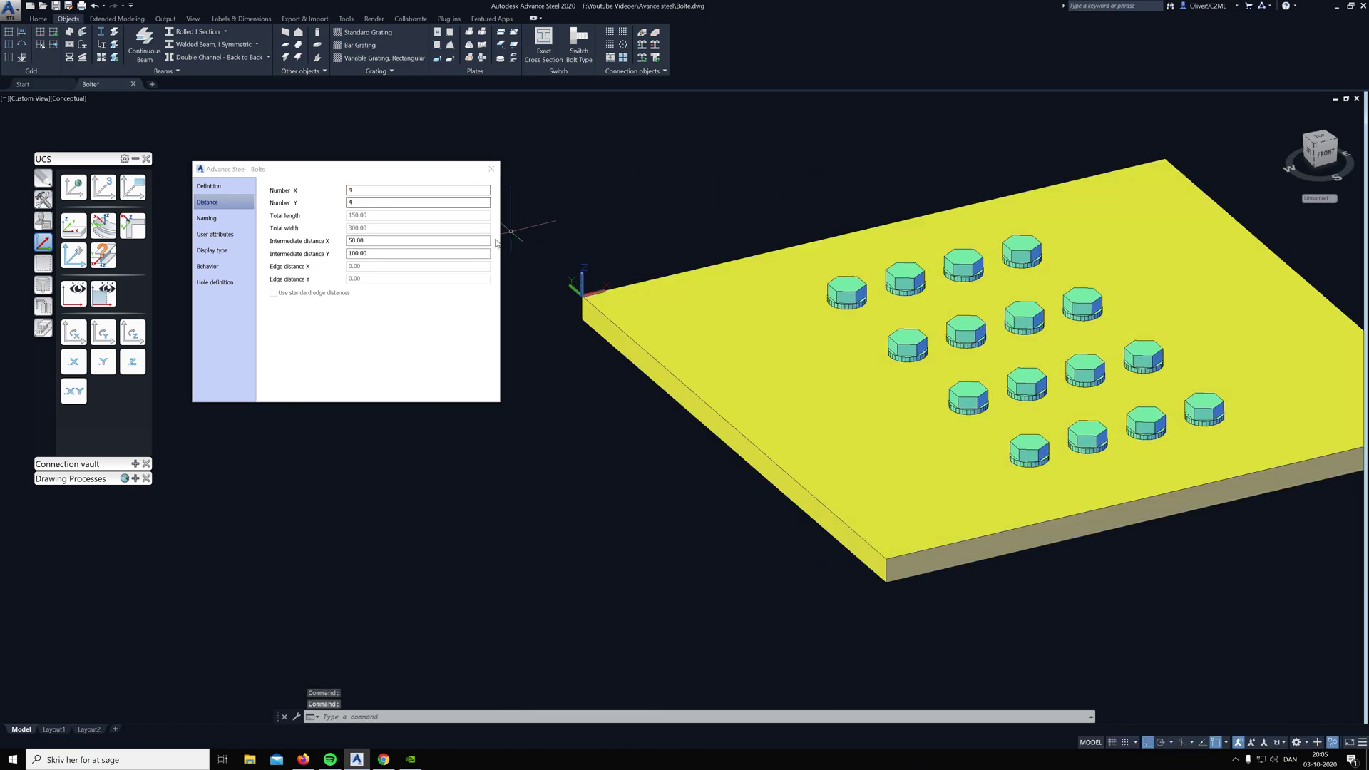
middle_drag(541, 224, 456, 210)
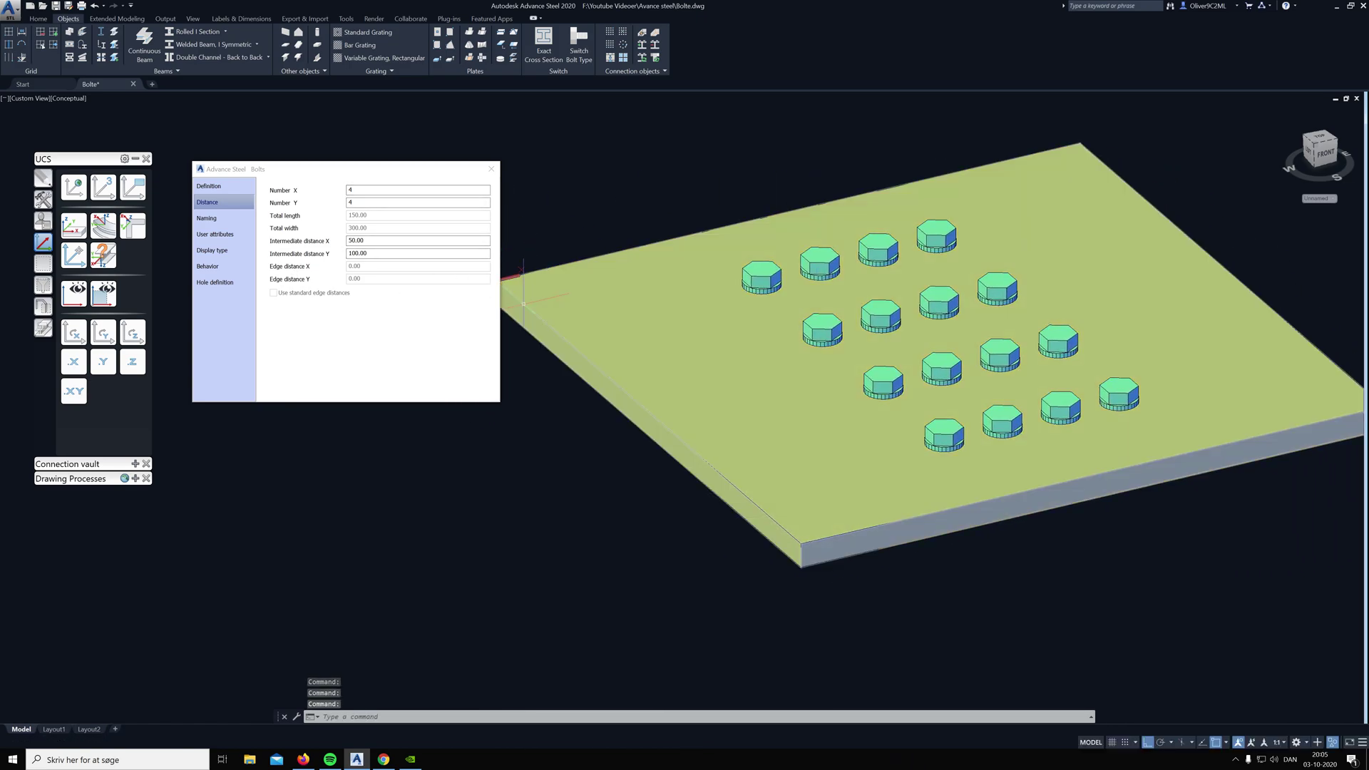
click(370, 240)
text(100)
key(Tab)
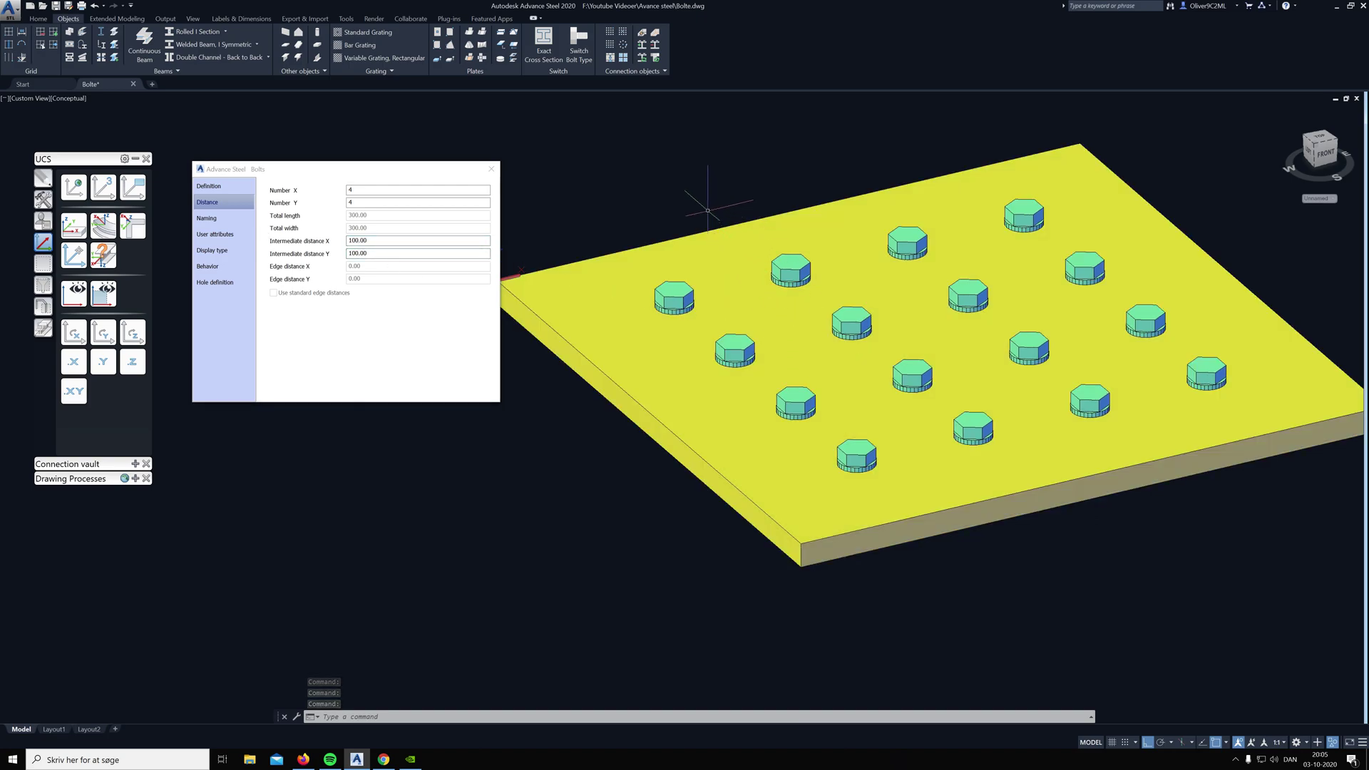
- Delete the whole centre bolt pattern, leaving the plate bare
scroll(707, 210, down, 1)
scroll(720, 213, down, 2)
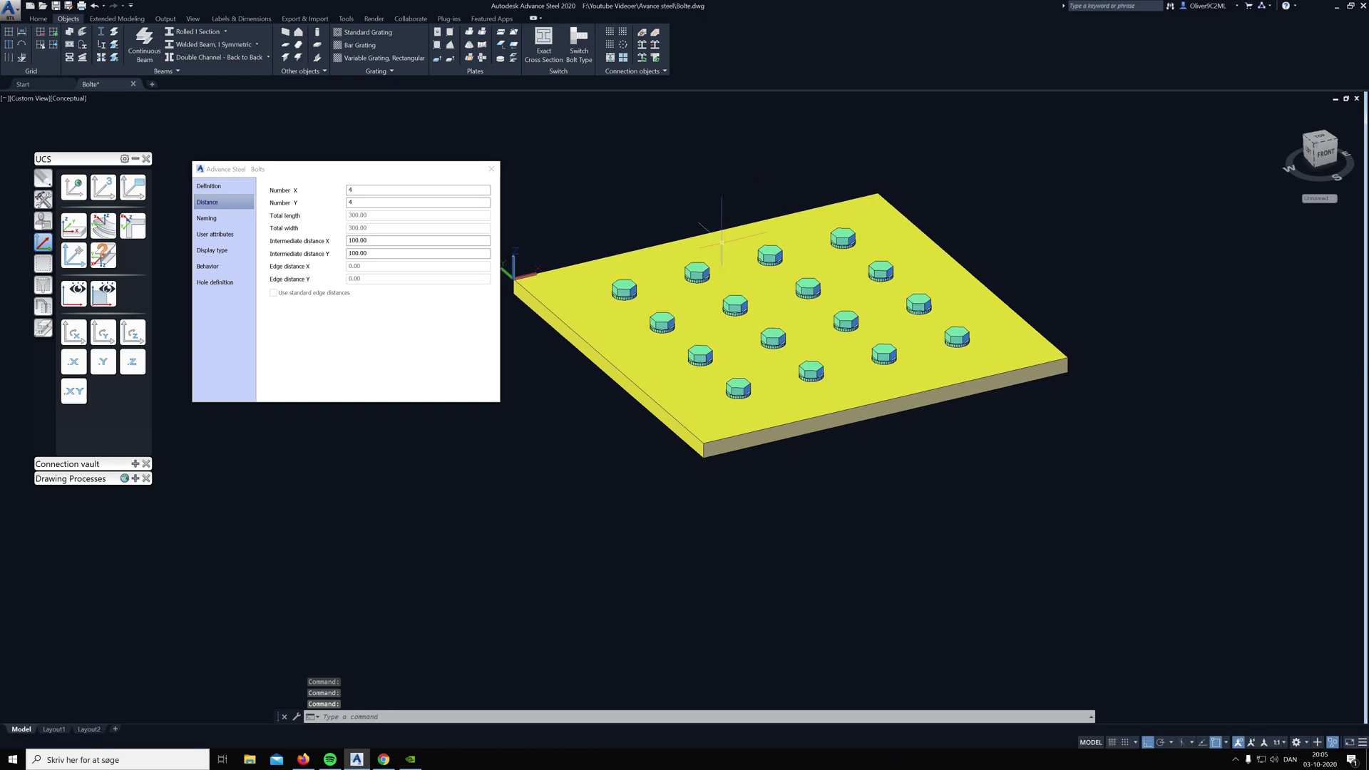
scroll(722, 242, up, 2)
scroll(721, 238, down, 3)
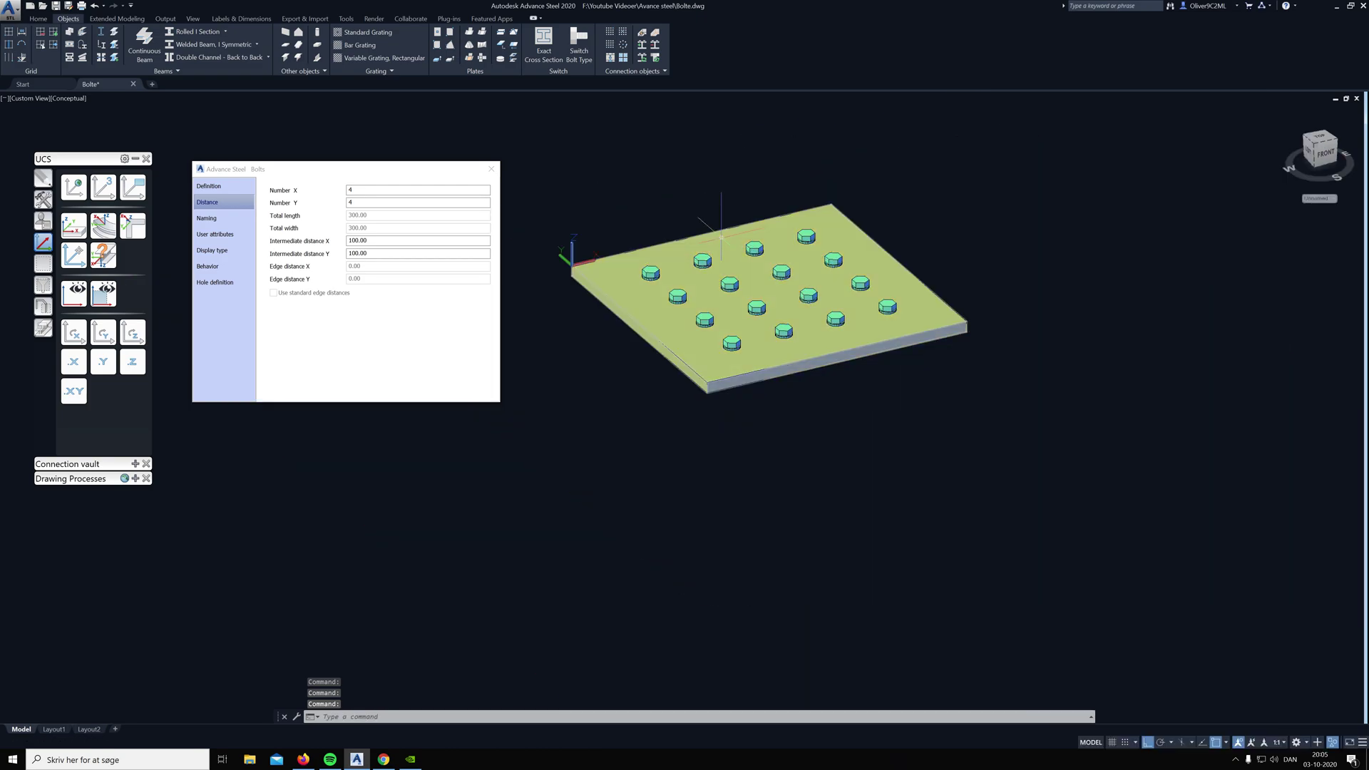
shift+middle_drag(721, 235, 734, 284)
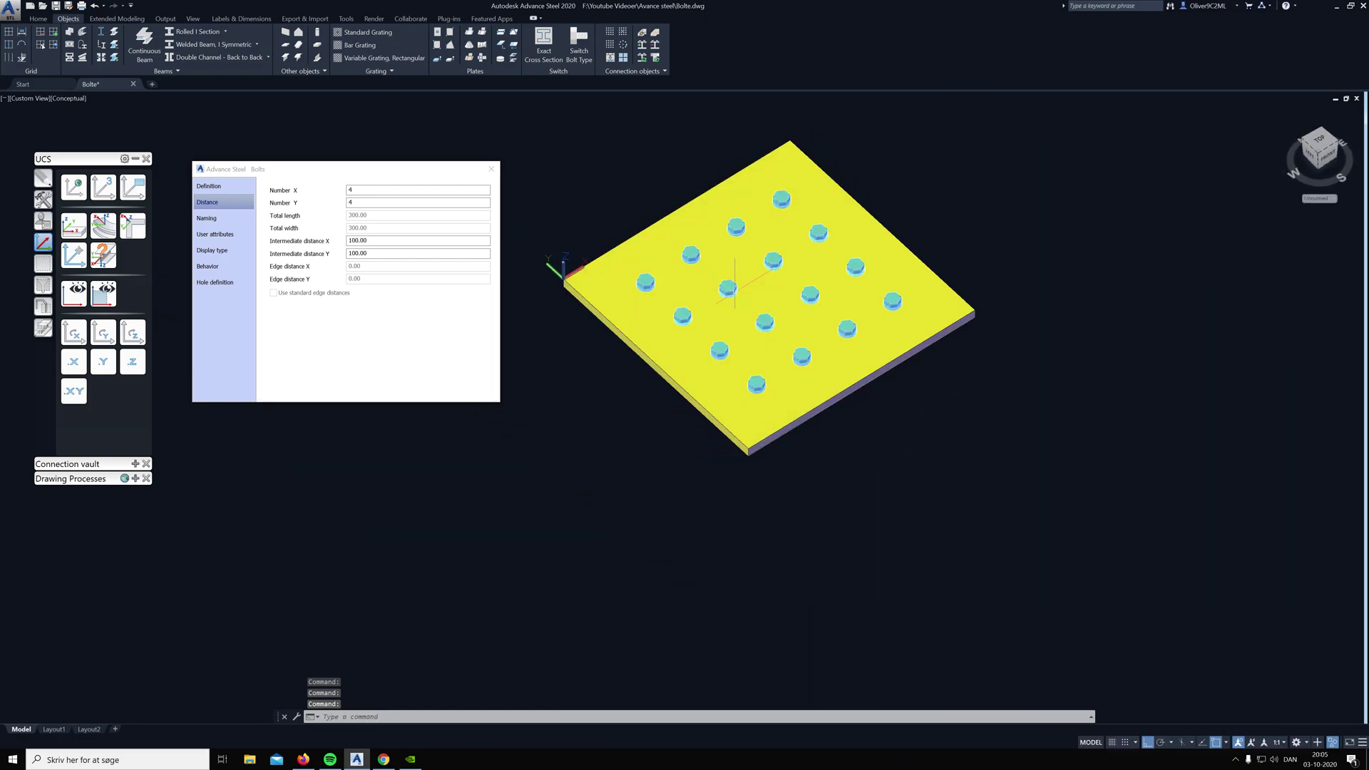
key(Delete)
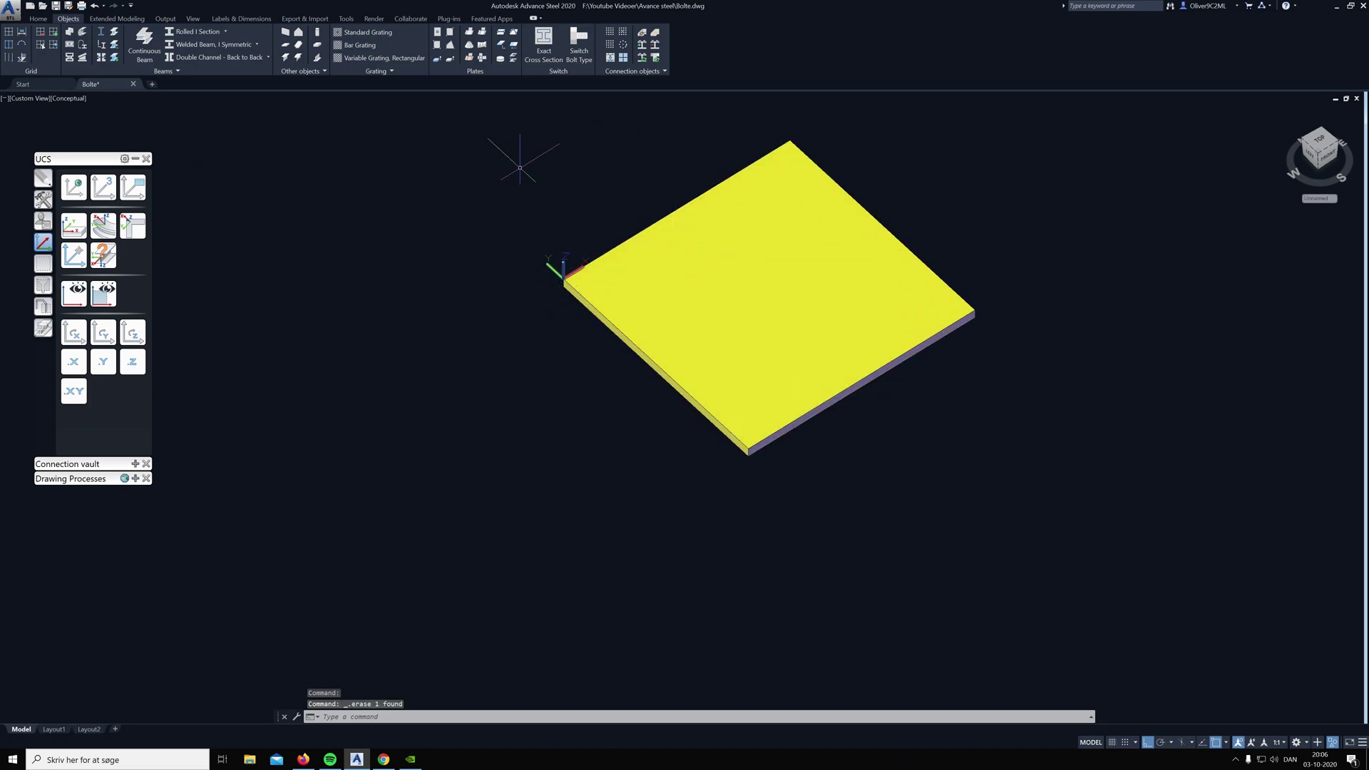
click(622, 34)
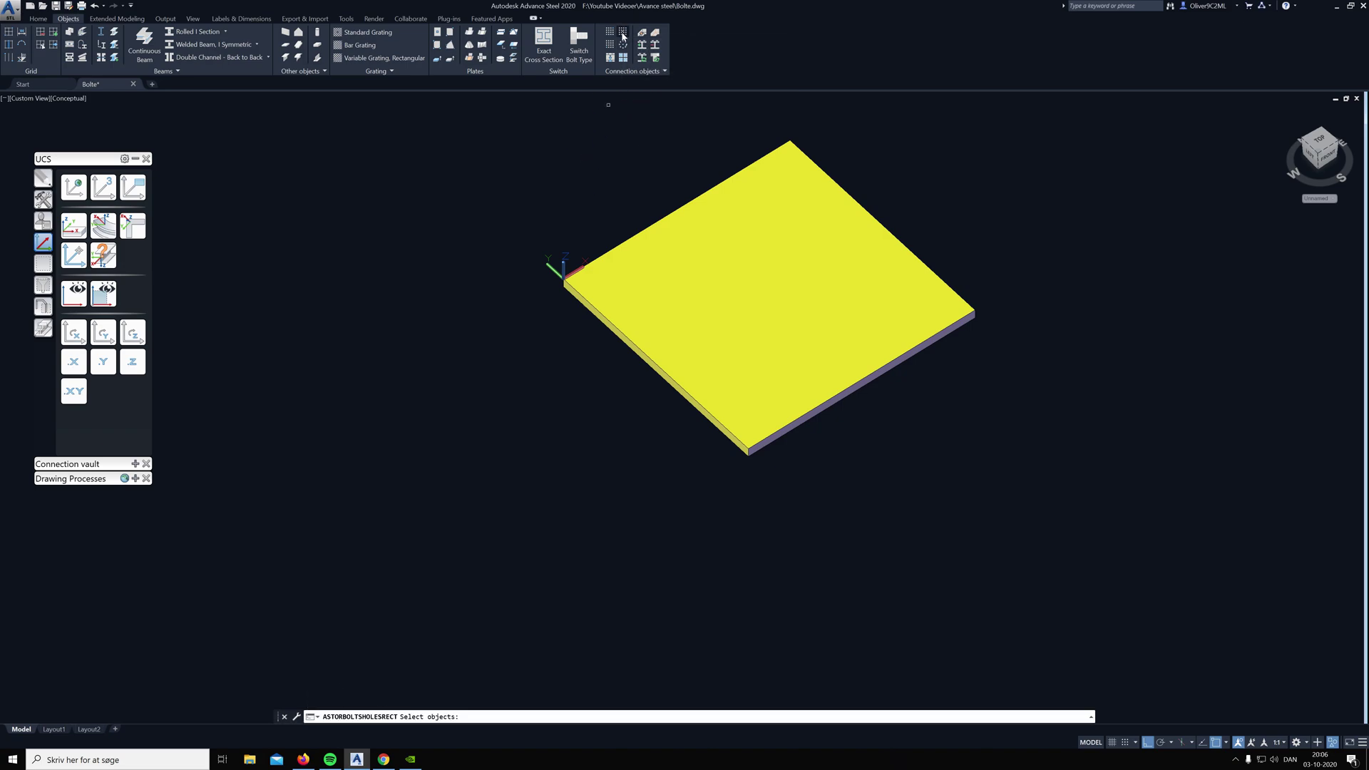
click(839, 374)
key(Return)
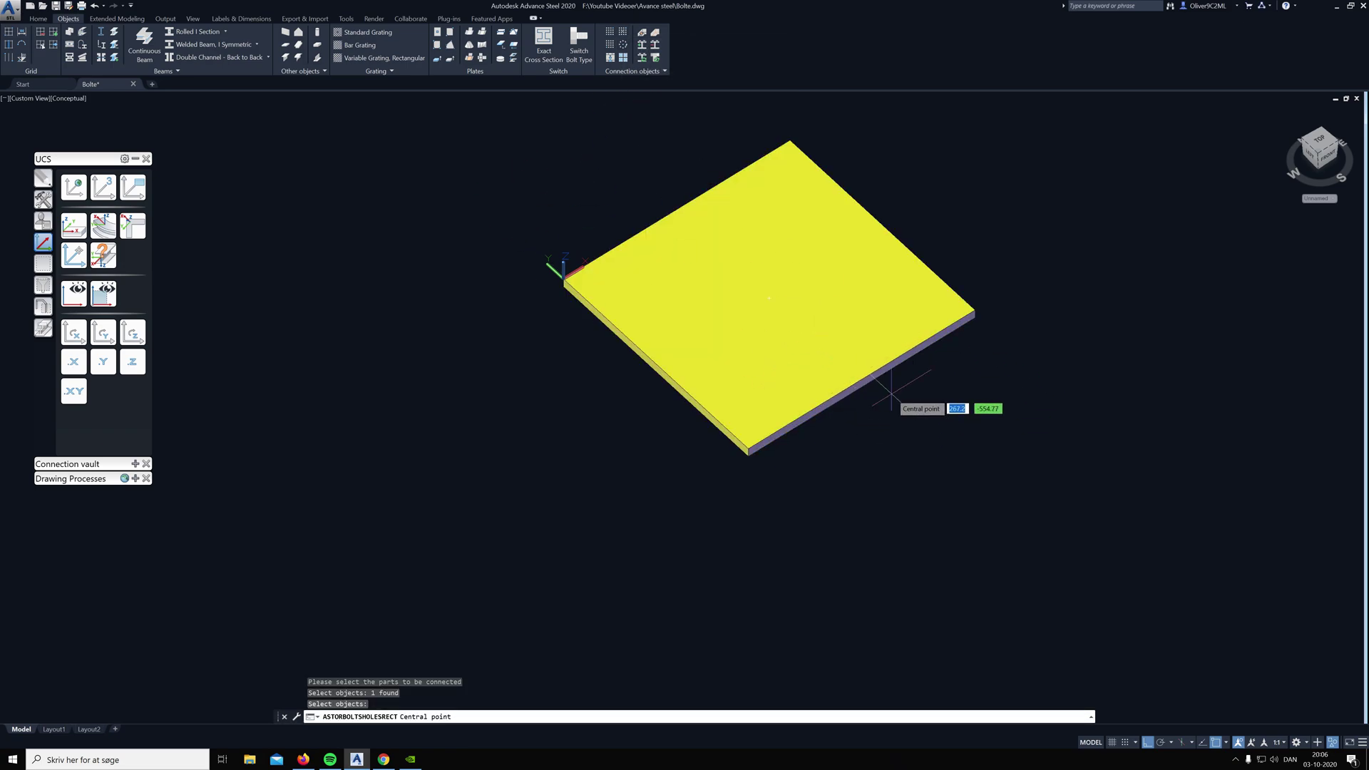
scroll(891, 391, up, 5)
click(790, 358)
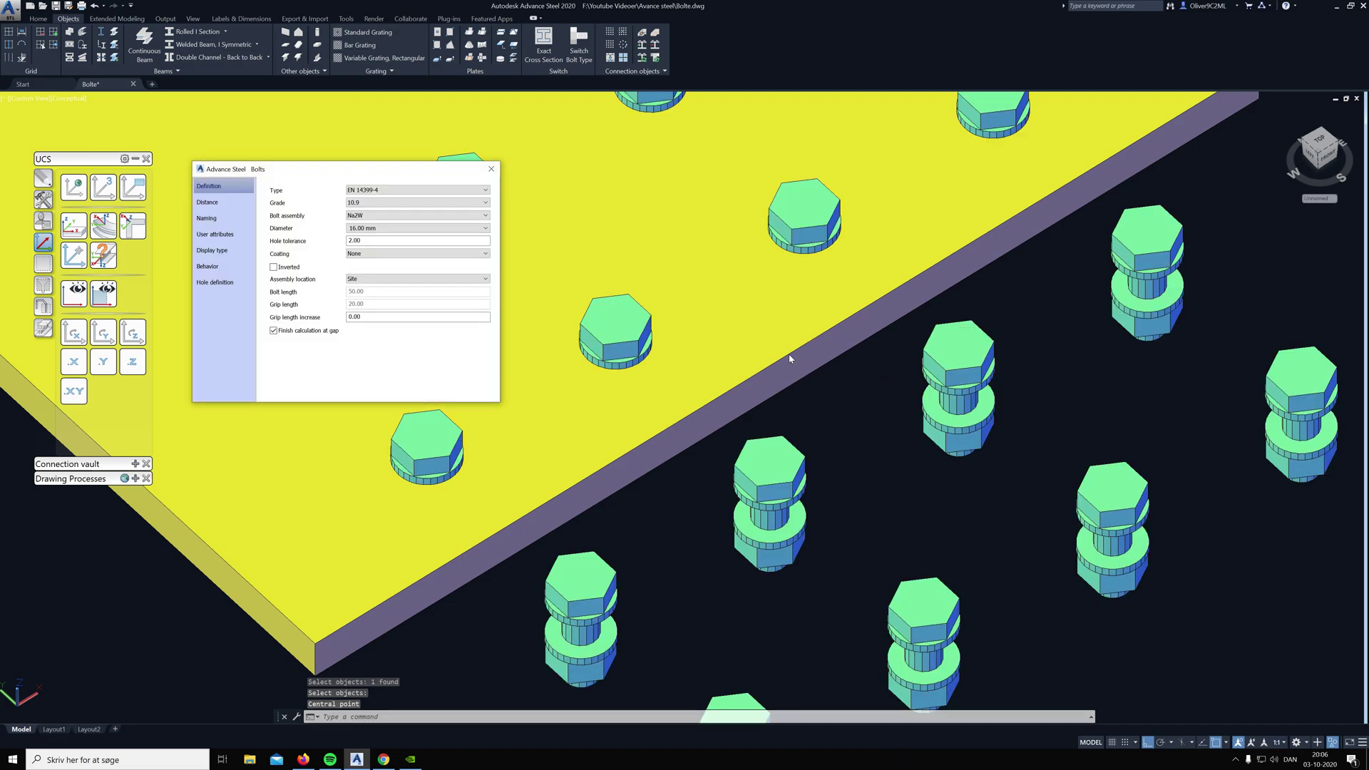
click(214, 203)
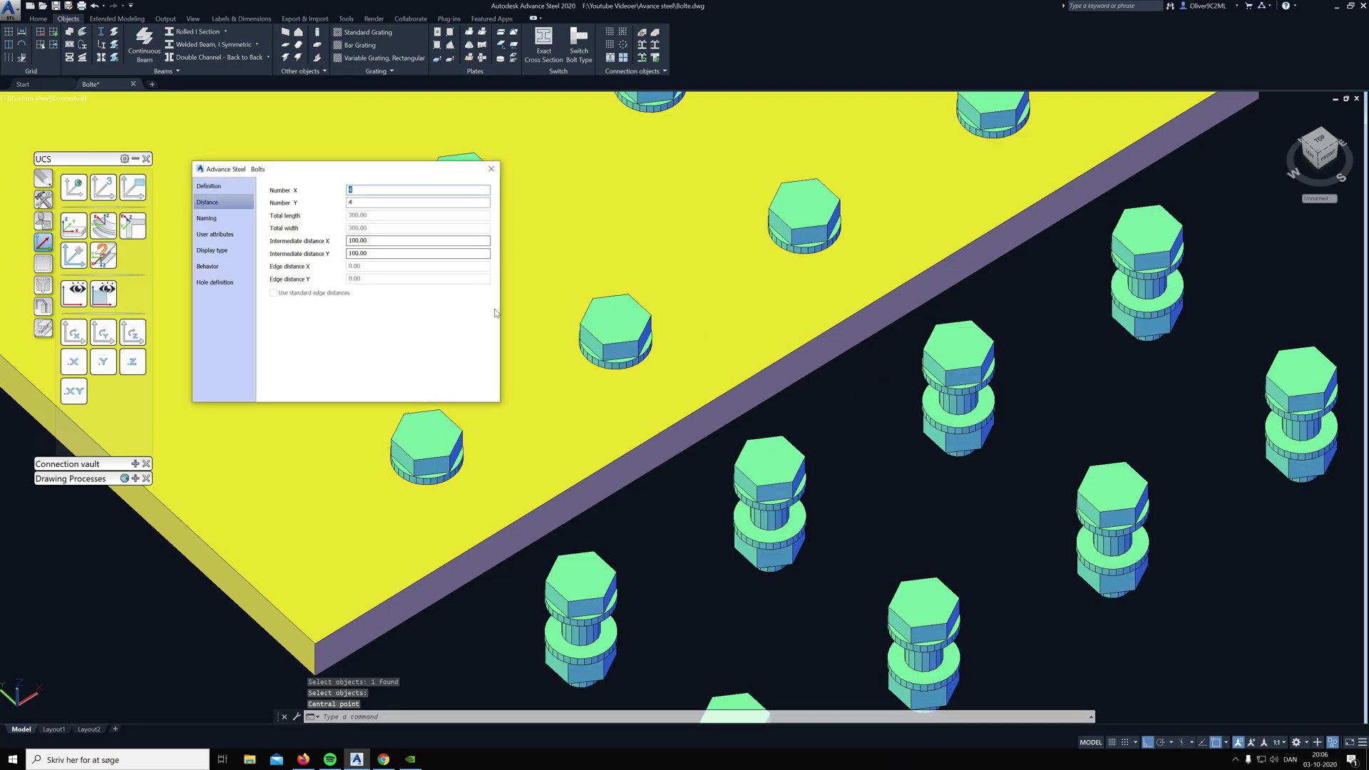
text(1)
key(Tab)
text(1)
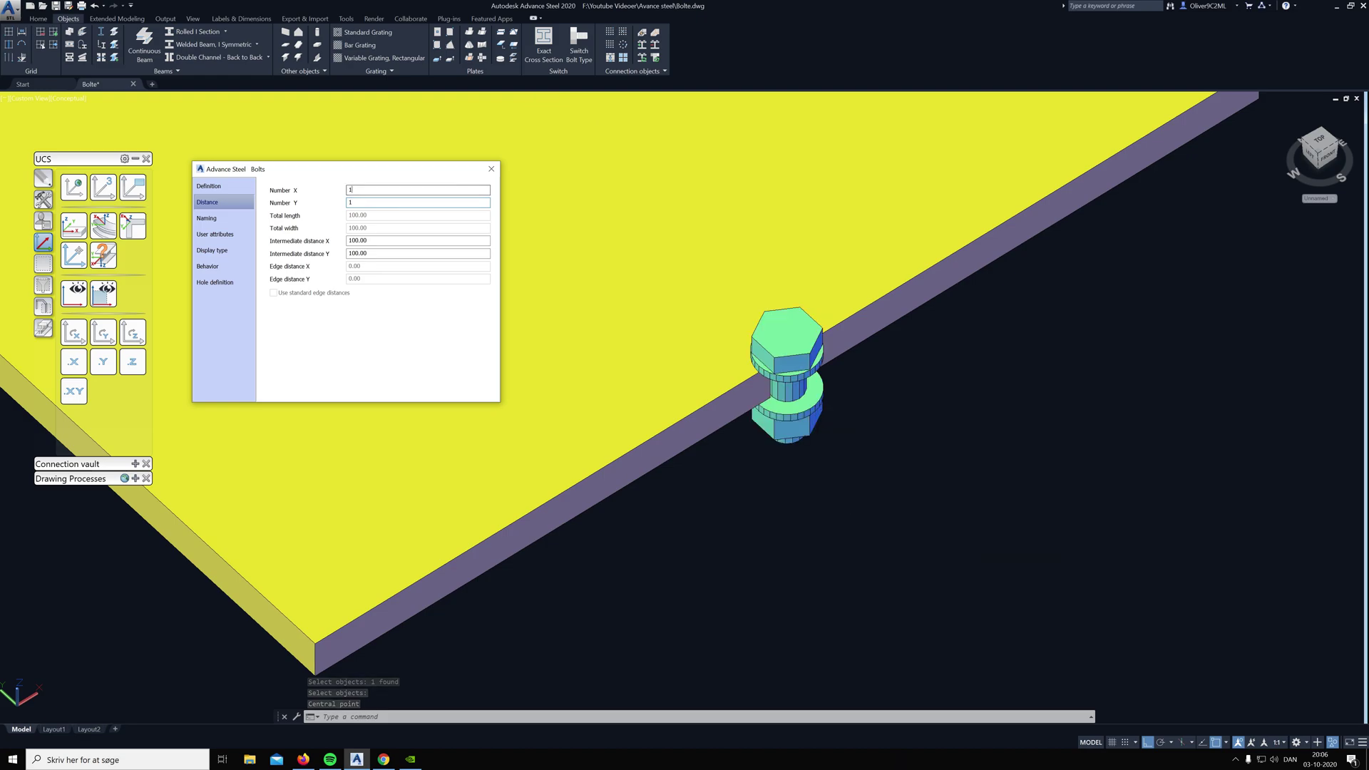
click(491, 169)
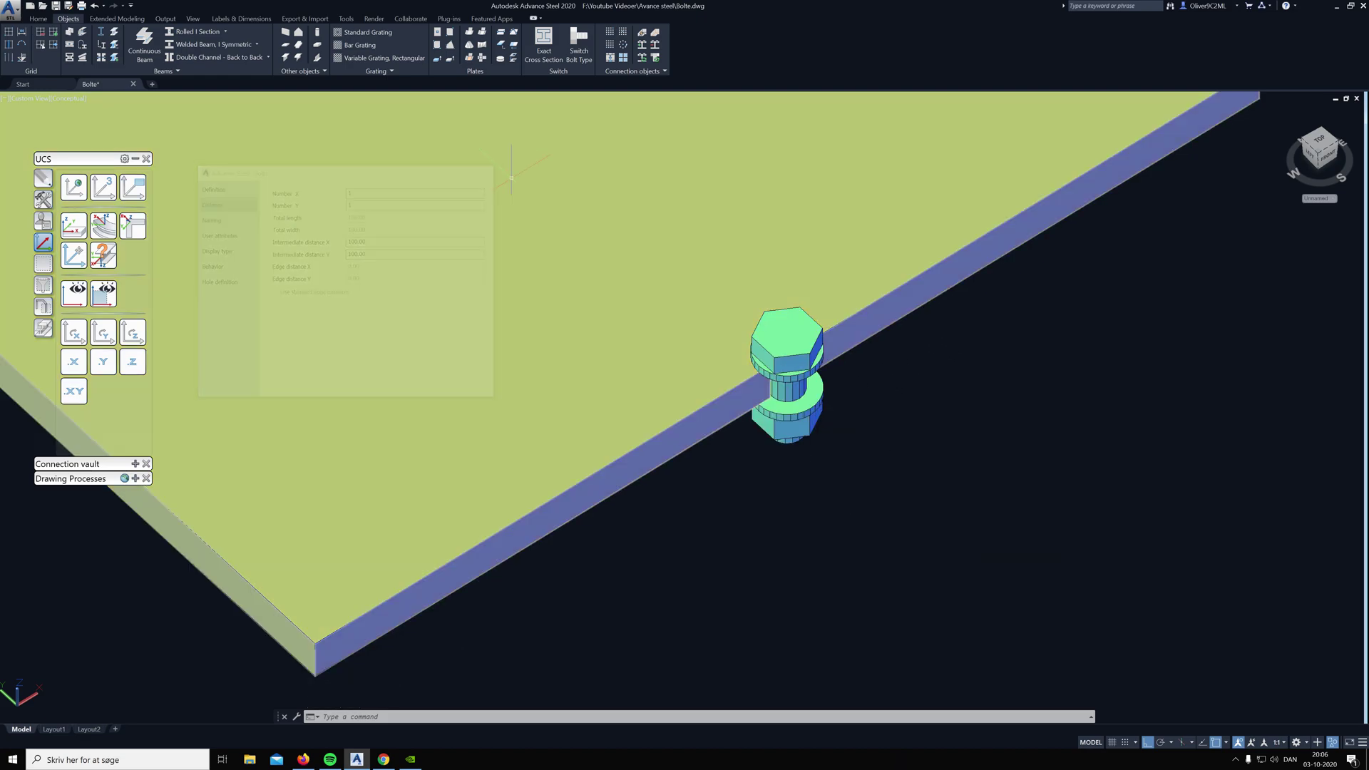
scroll(853, 380, down, 5)
click(827, 374)
scroll(911, 373, up, 2)
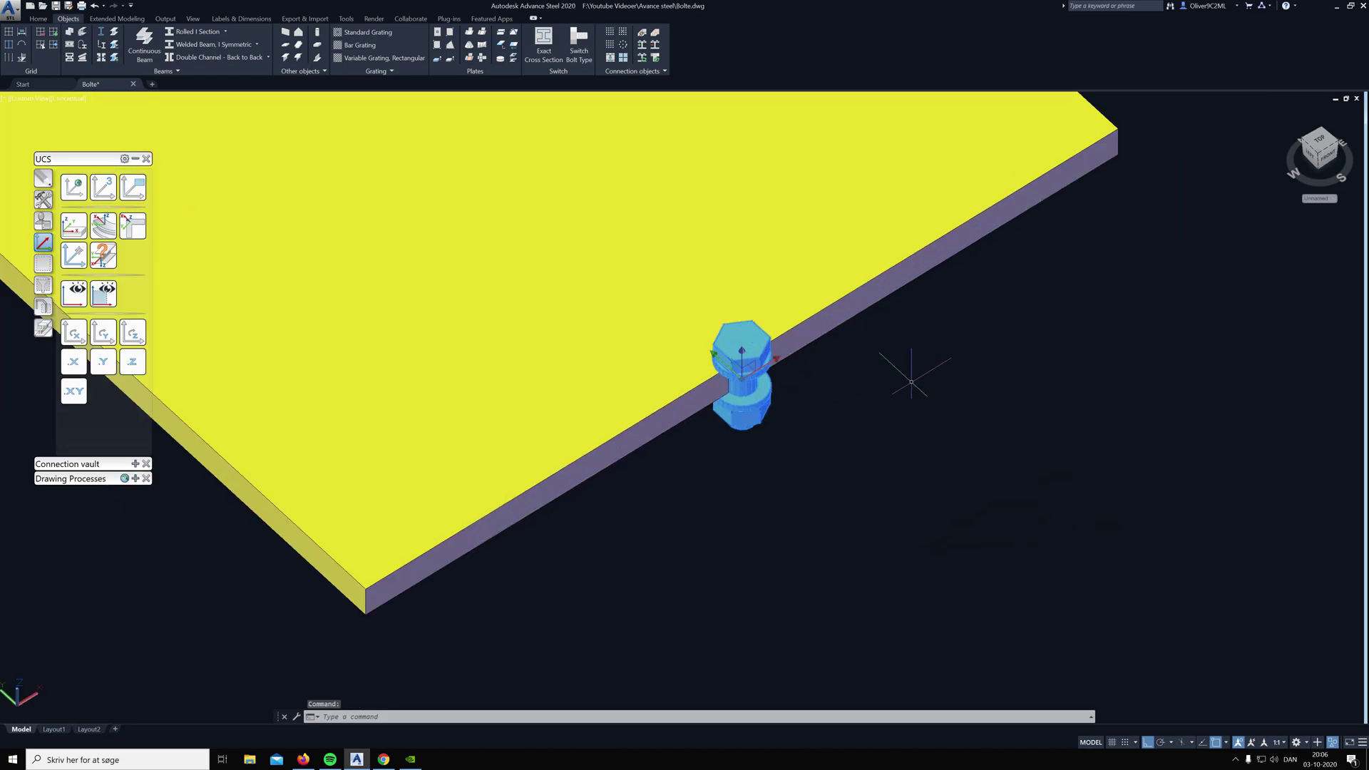
scroll(895, 391, up, 2)
key(Delete)
scroll(909, 412, down, 5)
scroll(910, 413, down, 3)
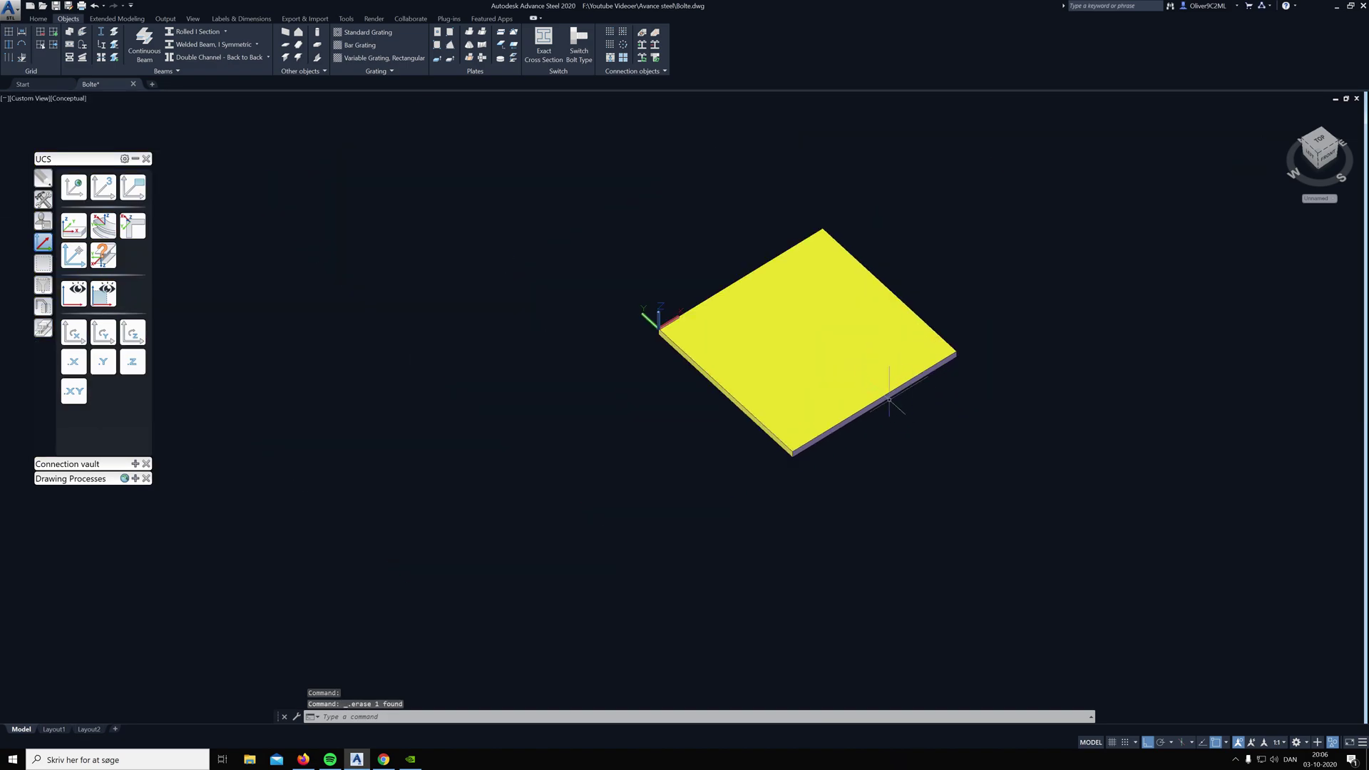
shift+middle_drag(901, 410, 859, 341)
scroll(859, 341, up, 5)
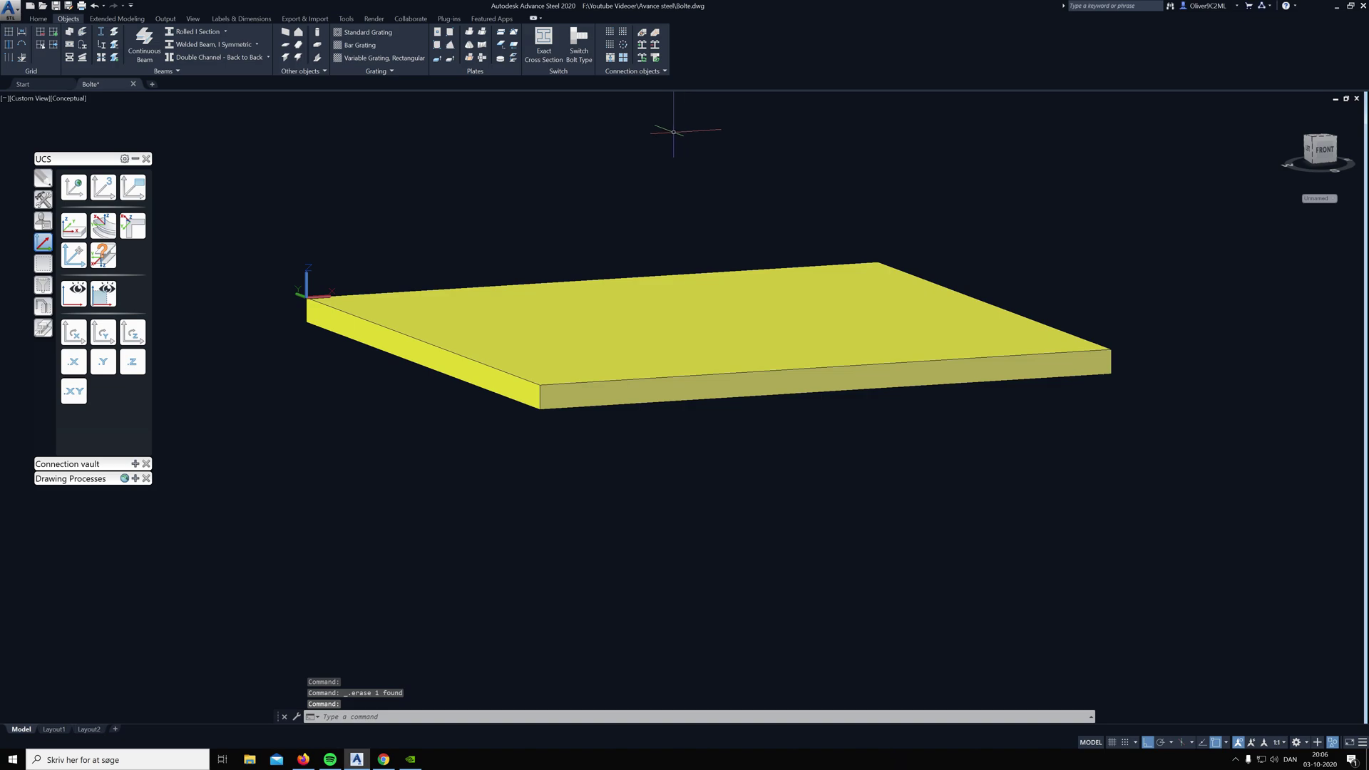
shift+middle_drag(708, 134, 776, 188)
scroll(776, 188, down, 3)
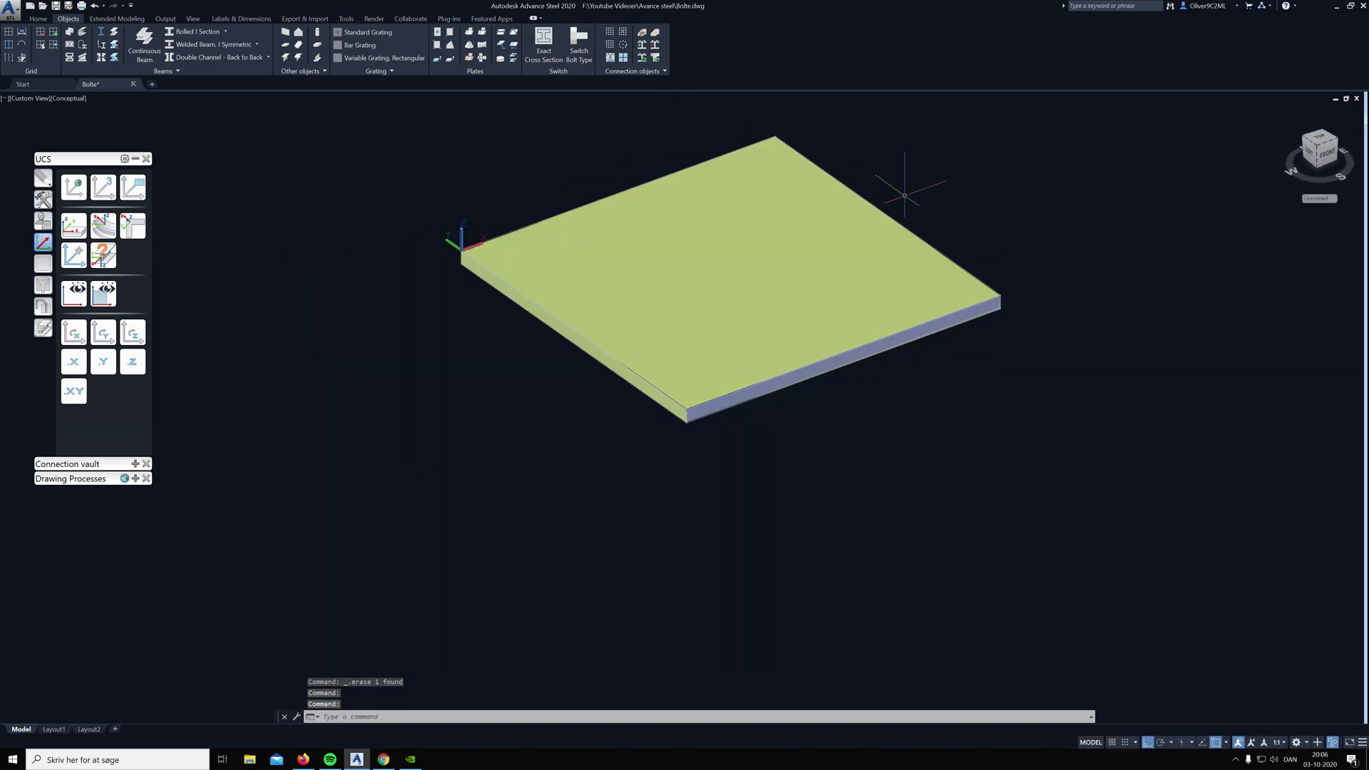
middle_drag(910, 185, 810, 174)
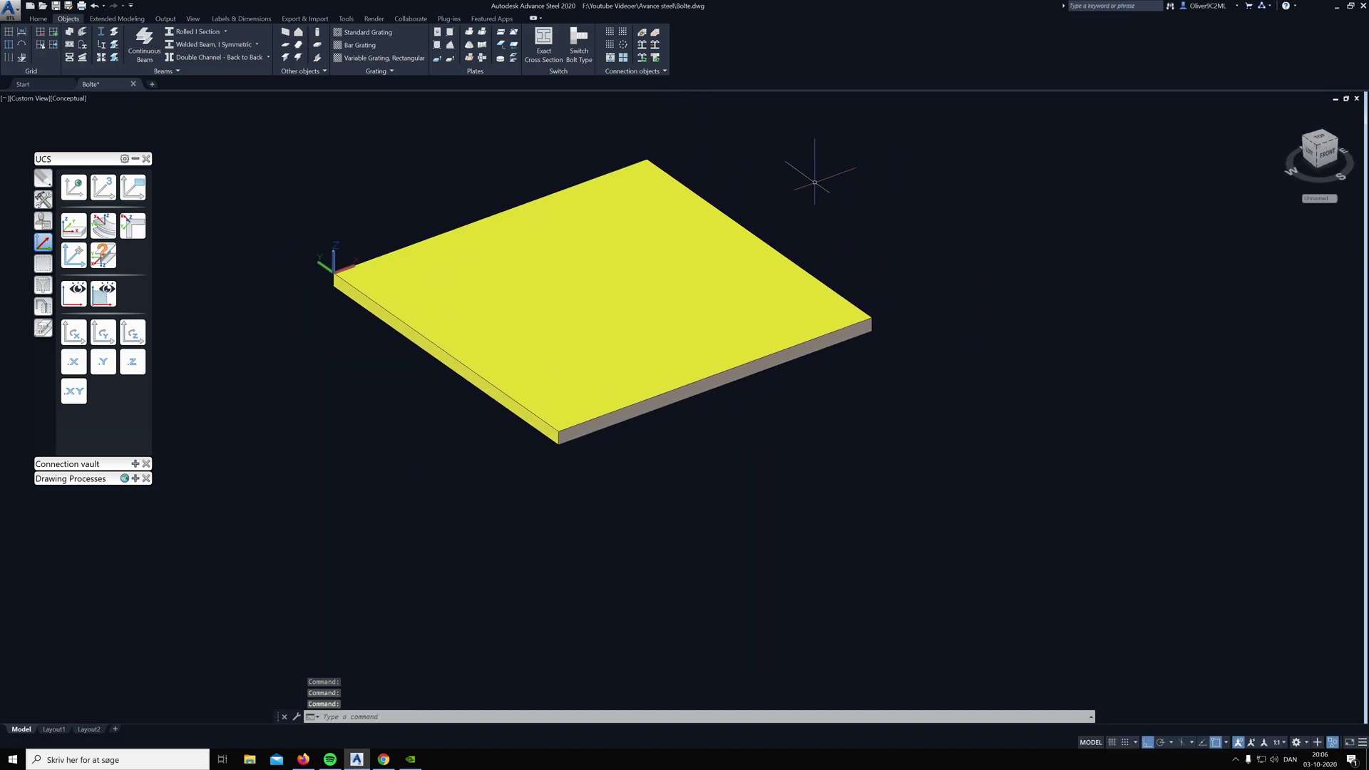
click(467, 323)
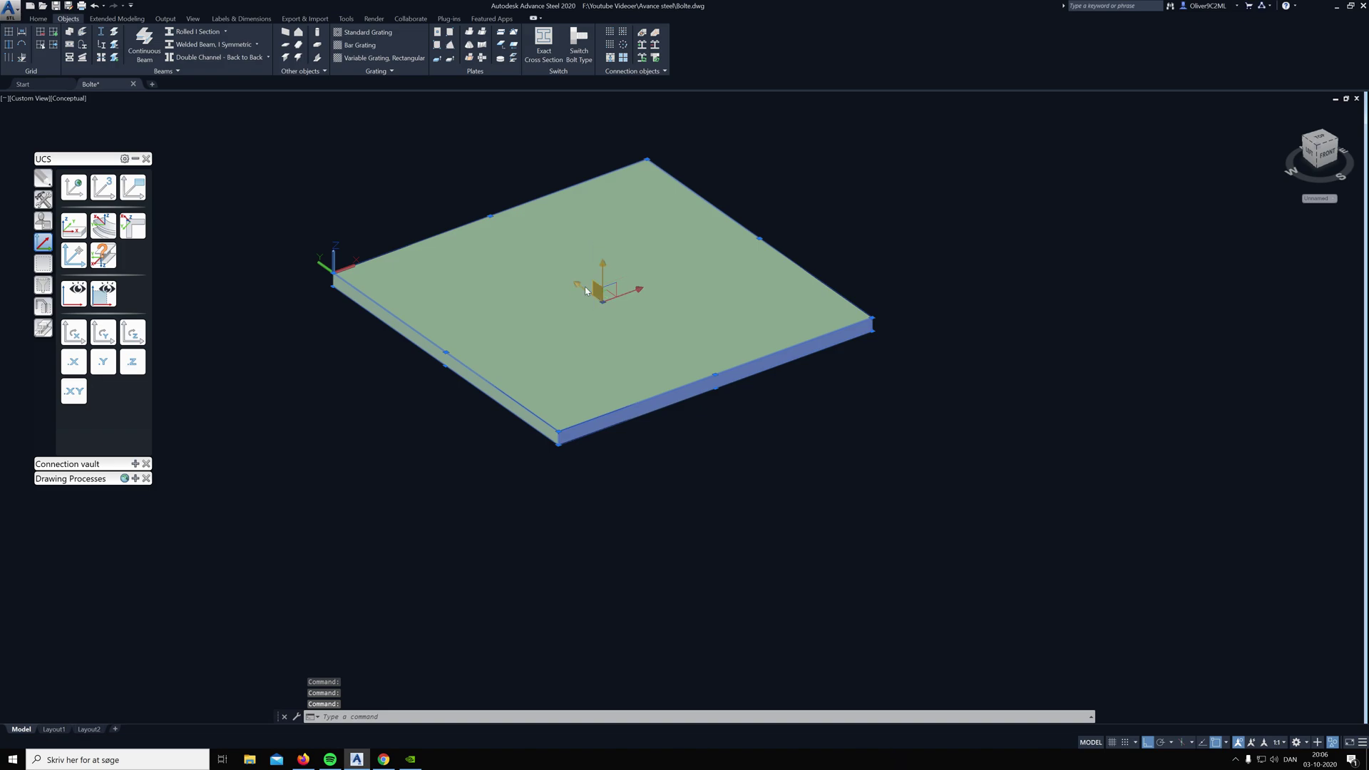
key(Escape)
middle_drag(573, 271, 595, 358)
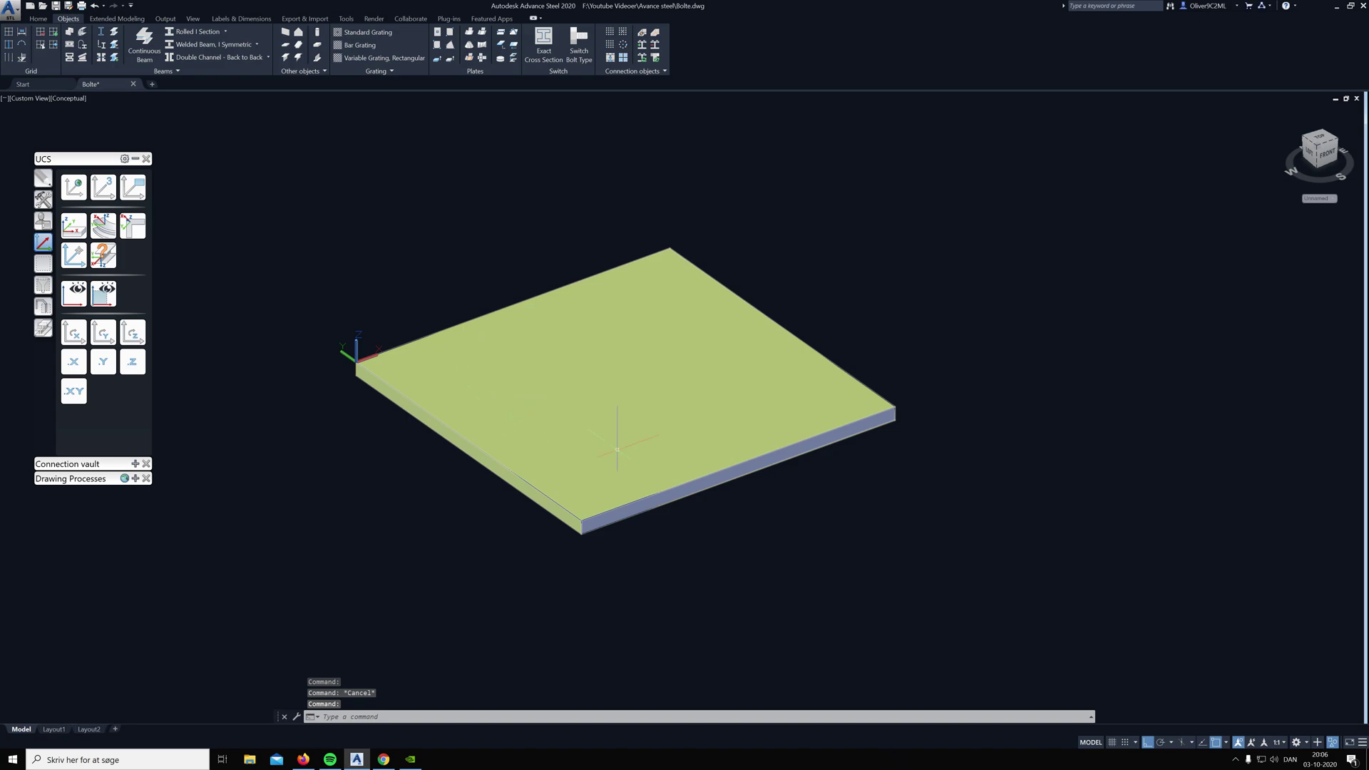
key(Escape)
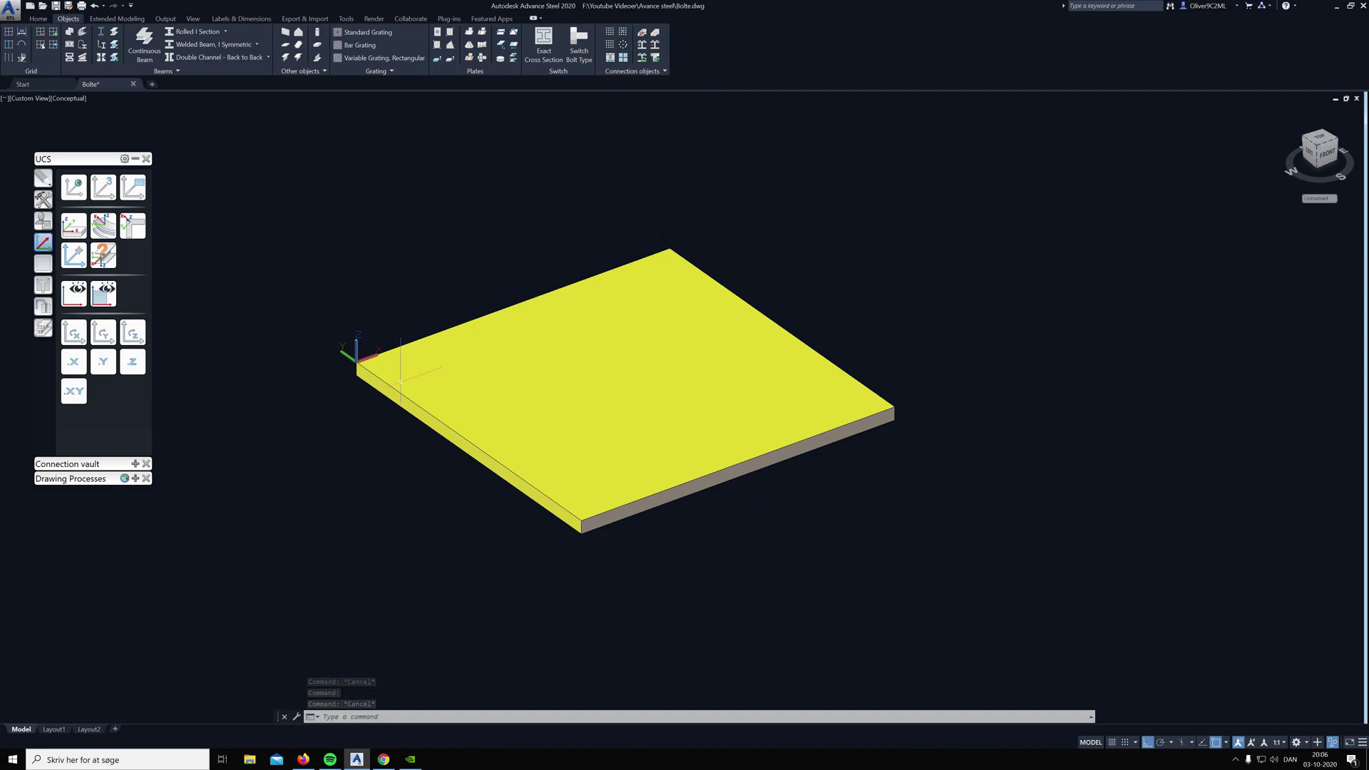
- Place a circular bolt pattern centred on the plate with a 200 radius
click(622, 46)
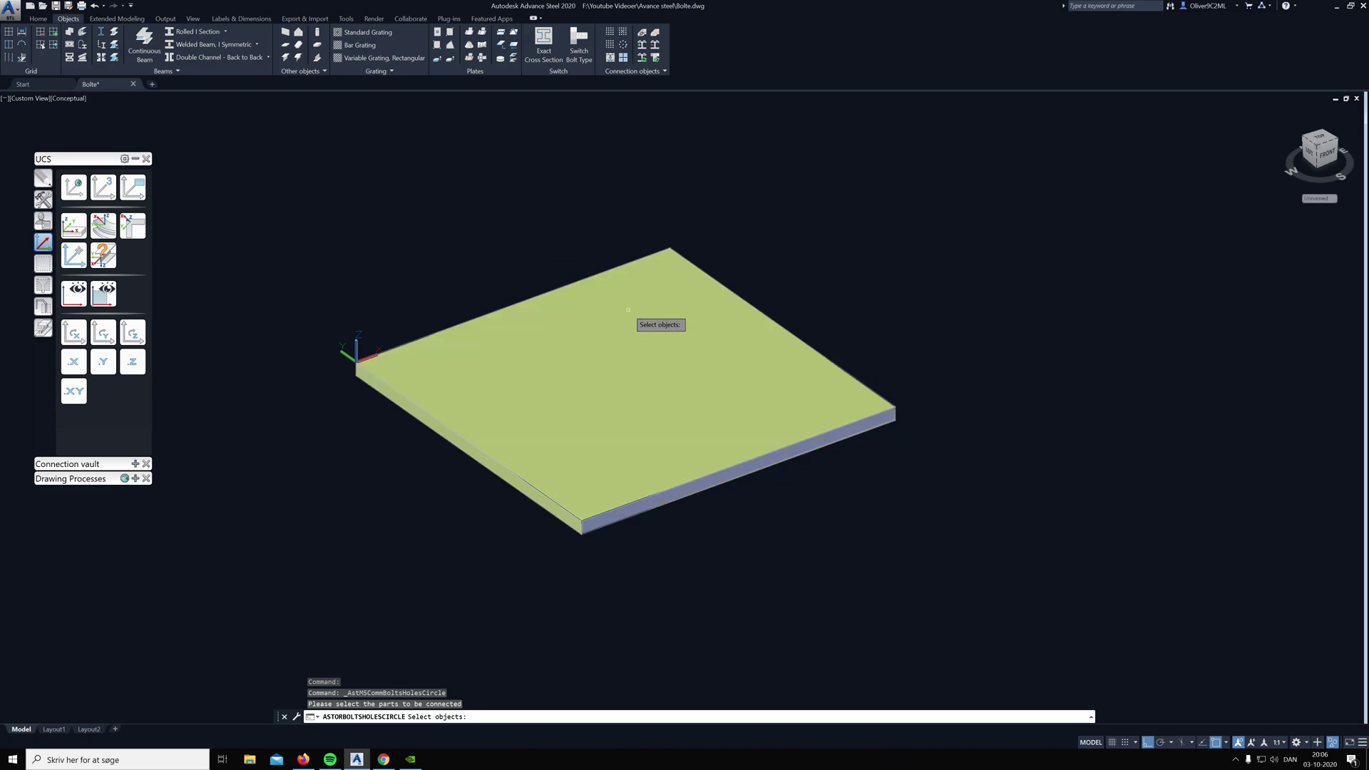
click(533, 322)
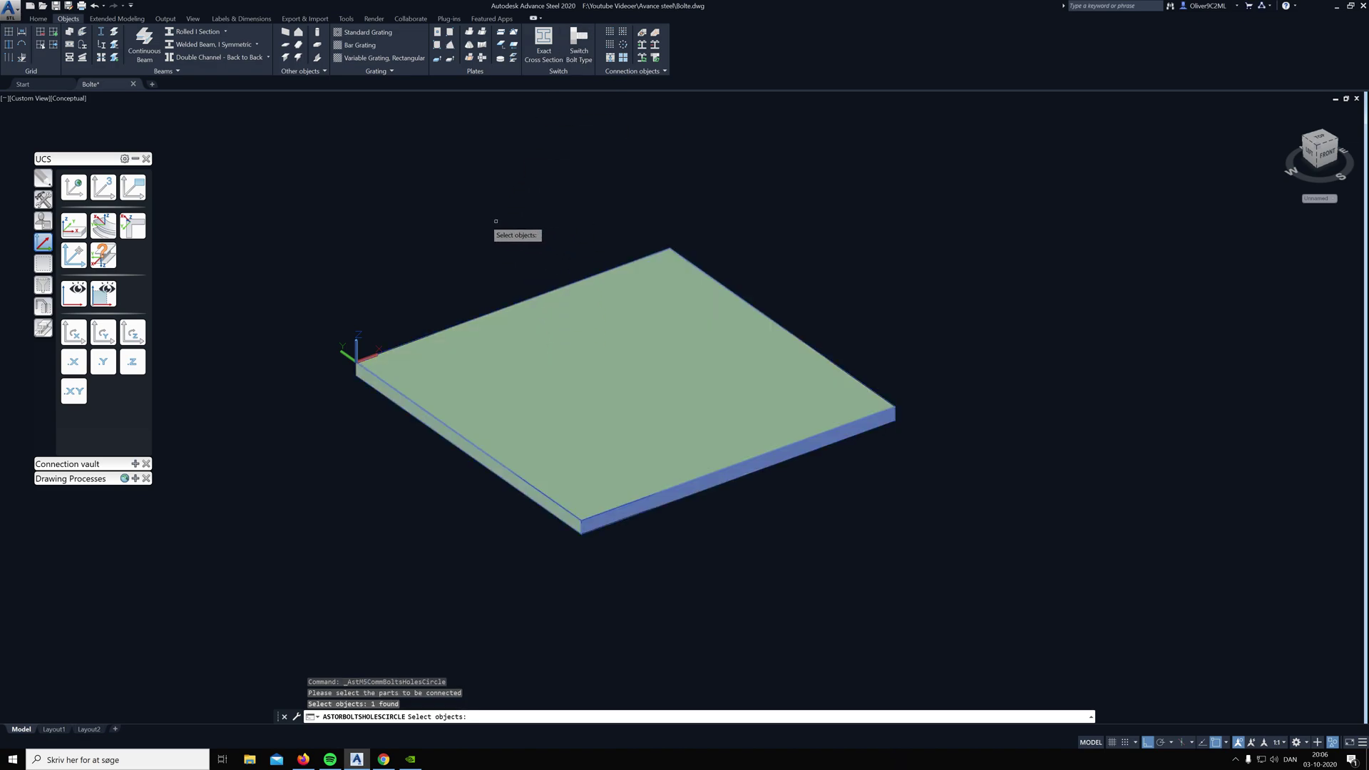
key(Return)
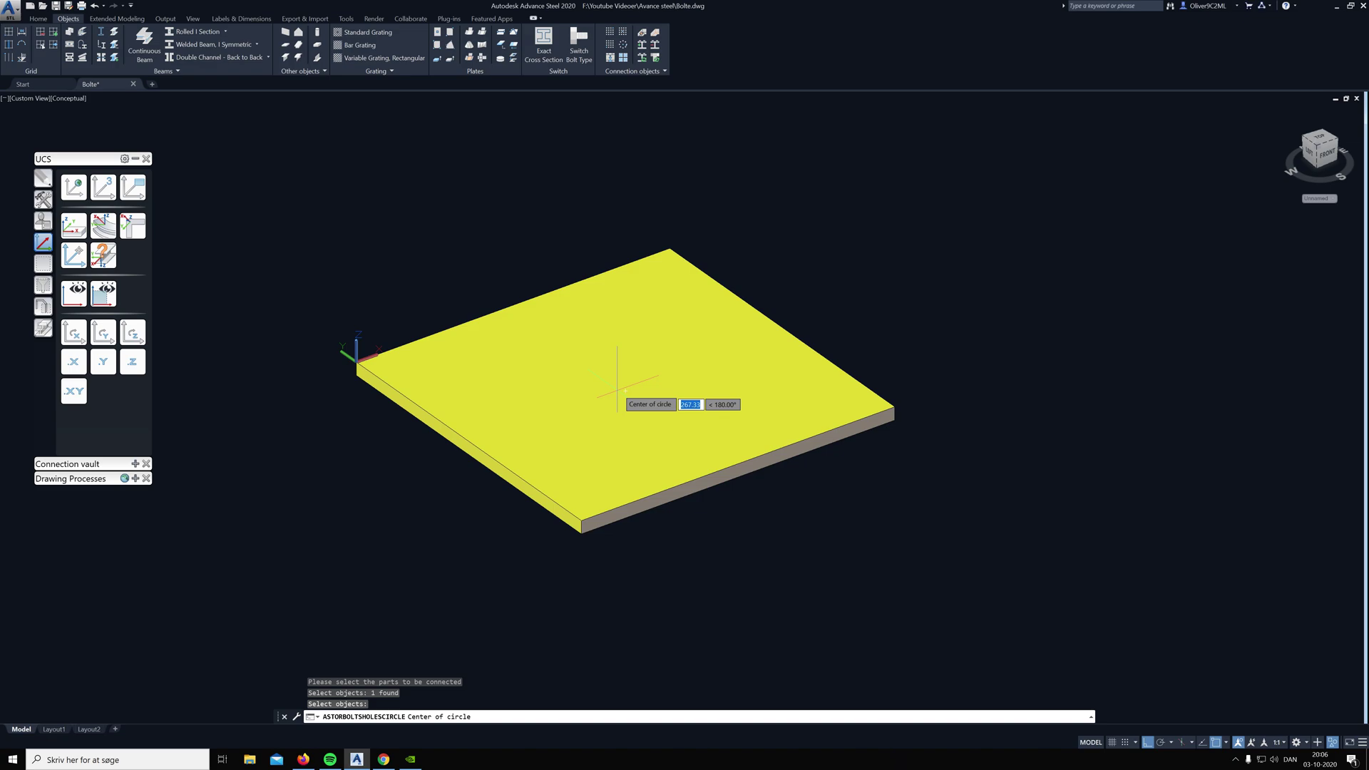
scroll(628, 392, up, 2)
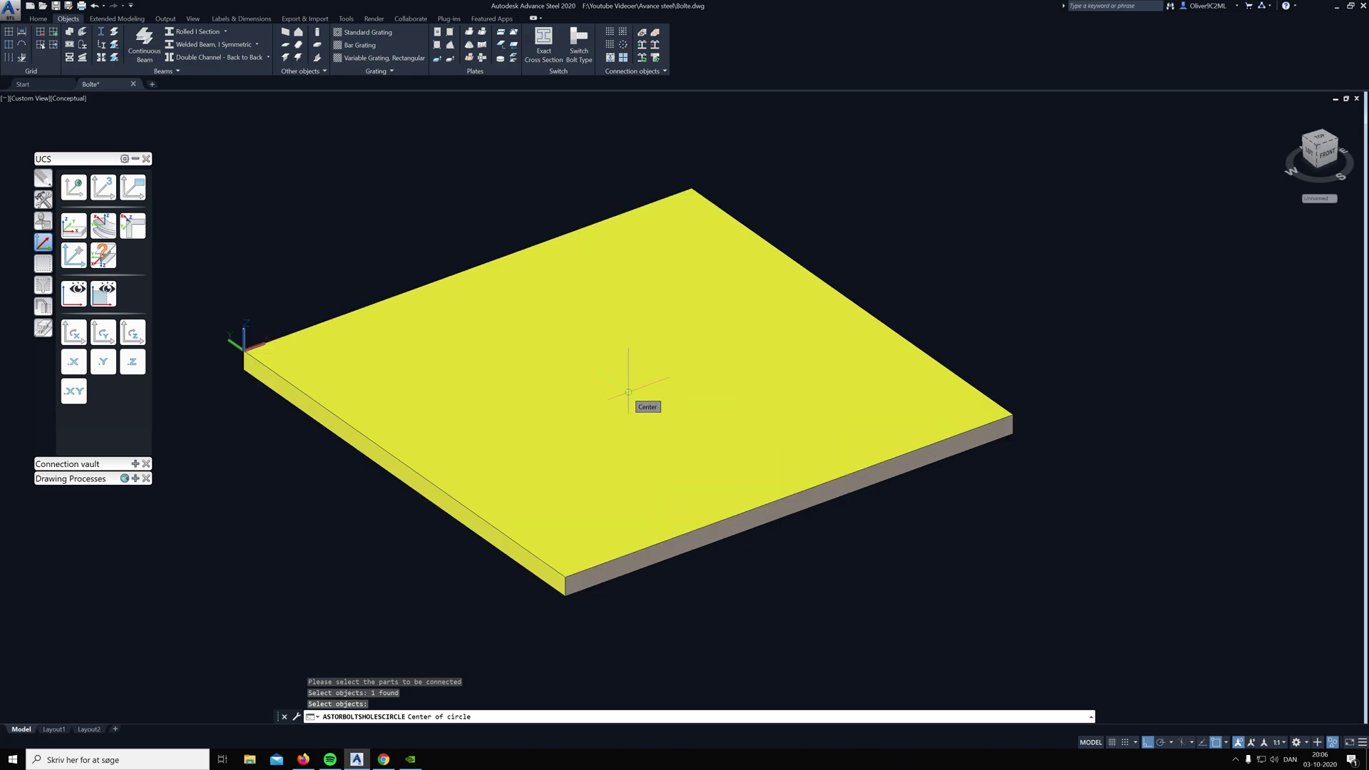
click(628, 392)
scroll(630, 377, down, 3)
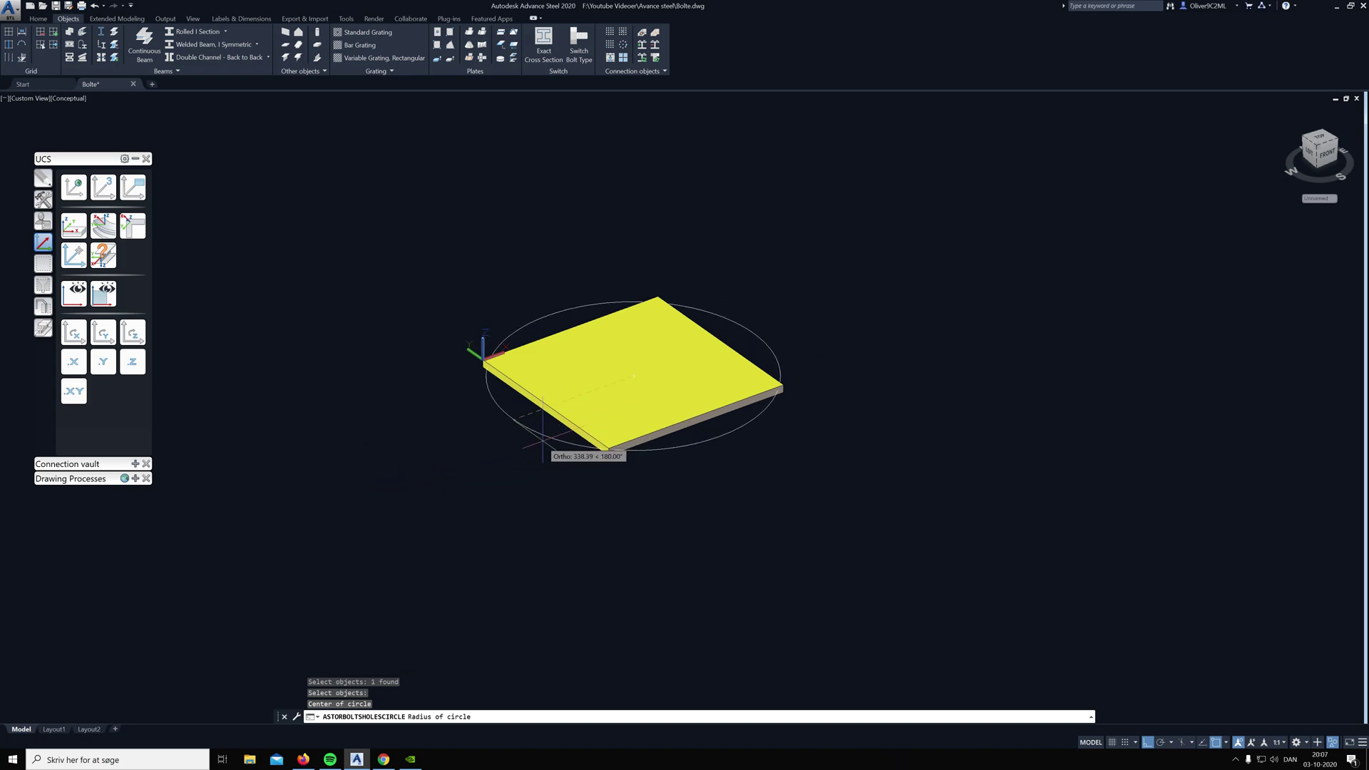
text(200)
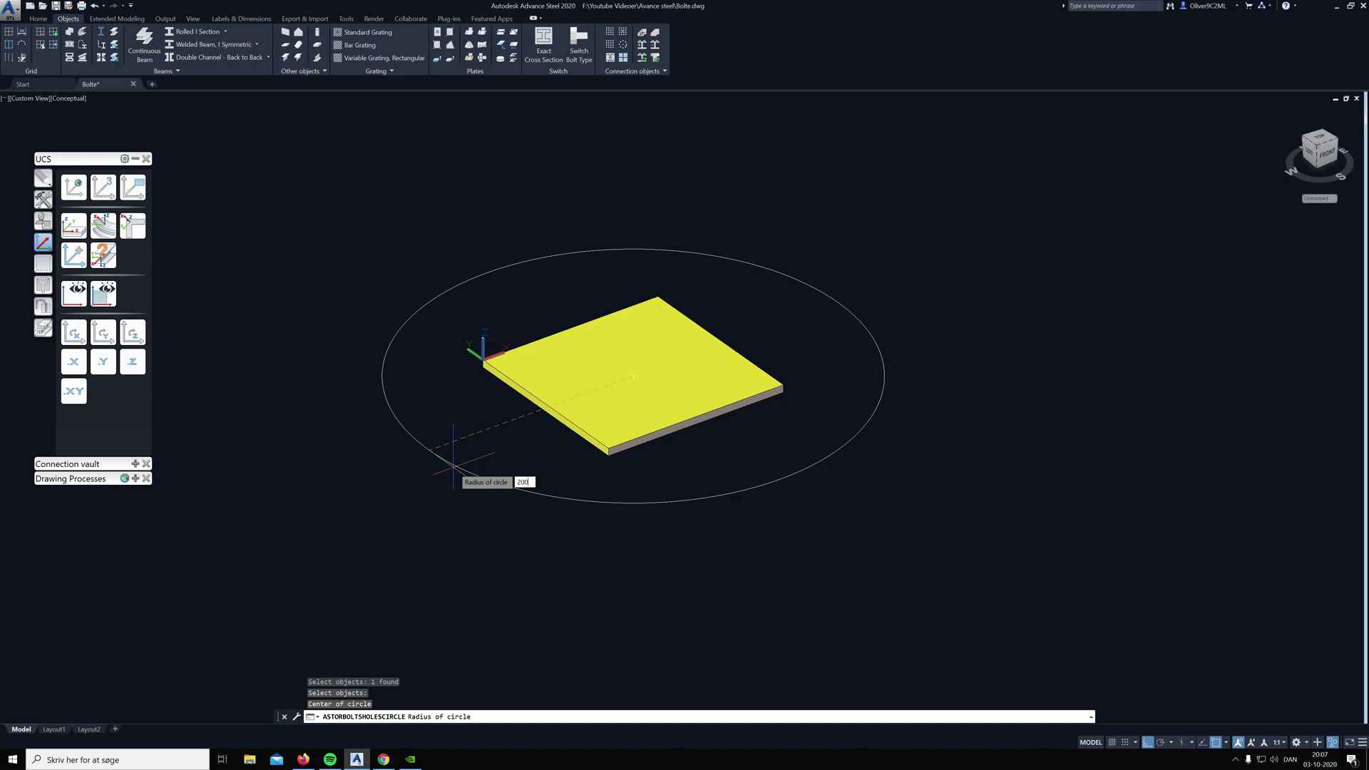
key(Return)
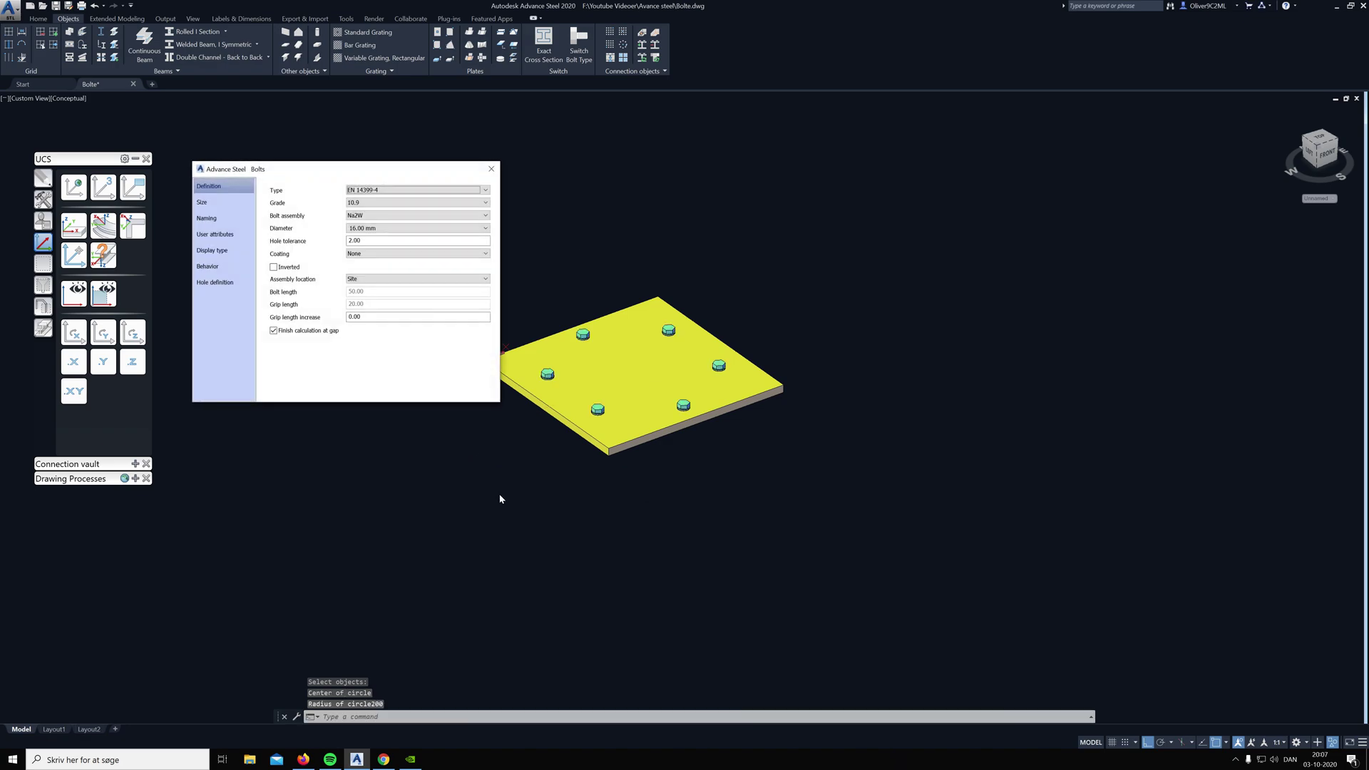
- On the Size page, set the bolt circle's radius to 150 and its number of bolts to 10
scroll(629, 414, up, 3)
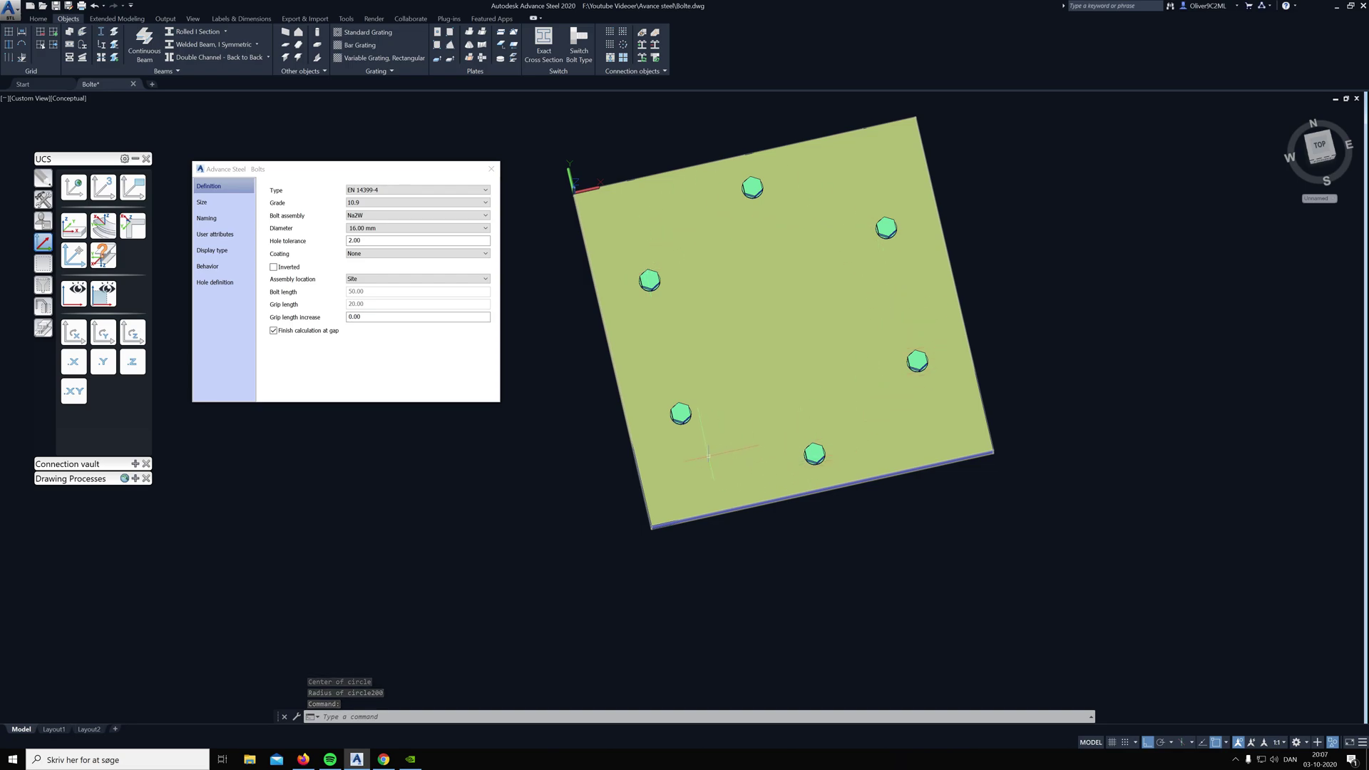
click(244, 203)
click(208, 189)
click(210, 202)
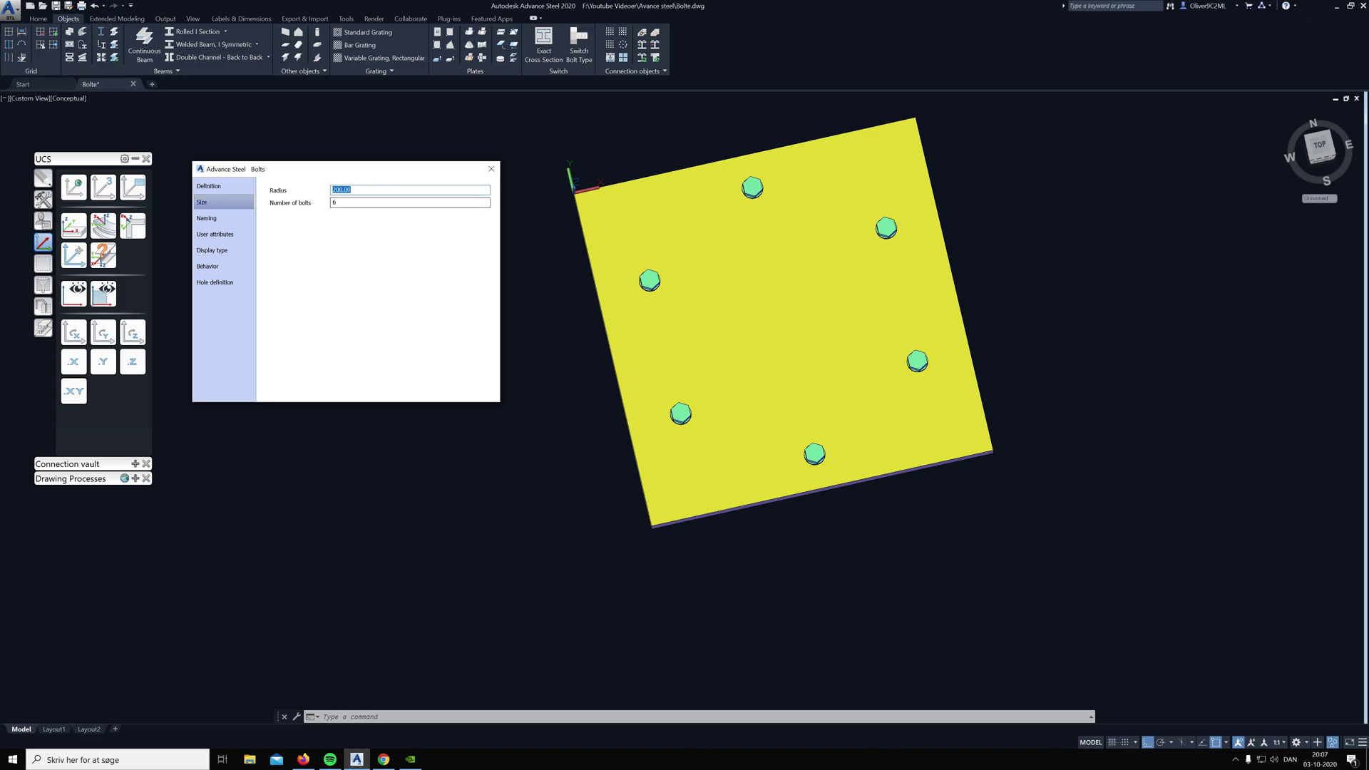
text(150)
click(361, 202)
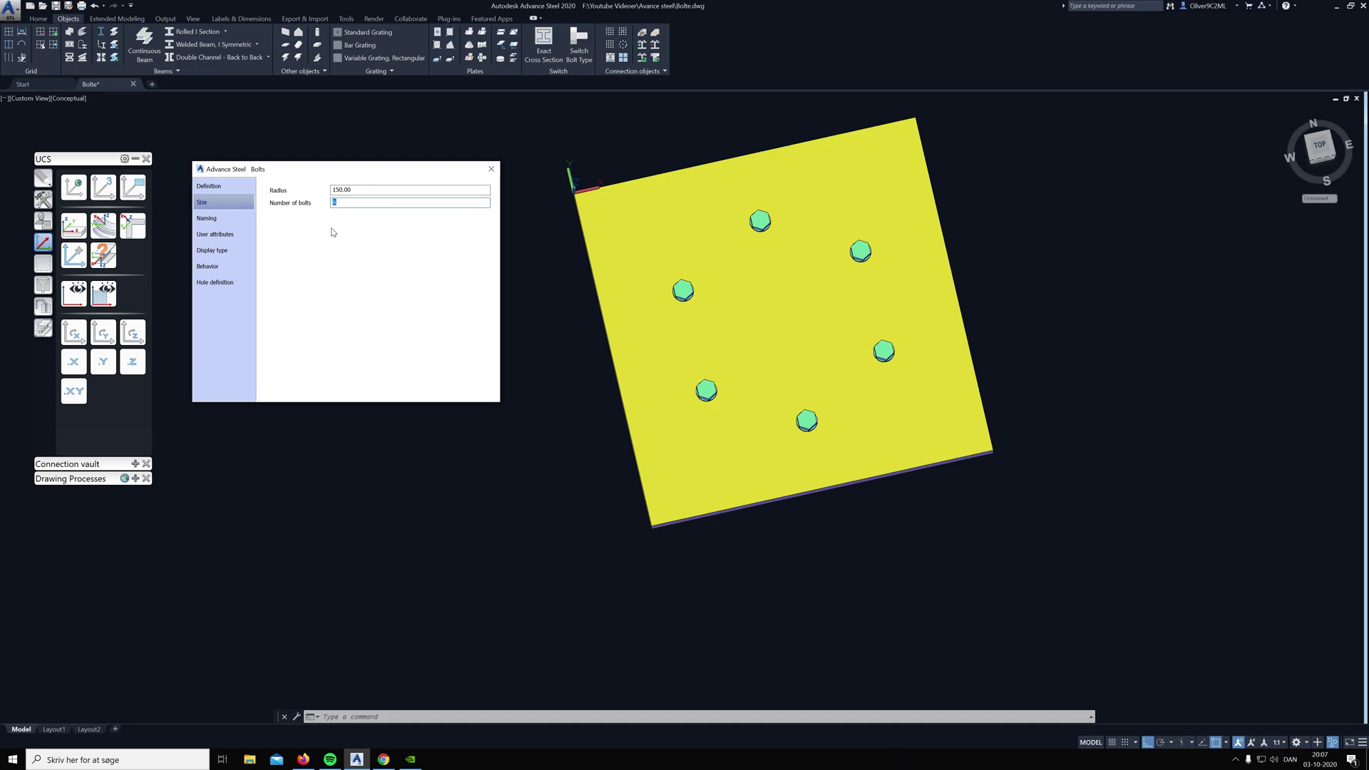
text(10)
click(345, 189)
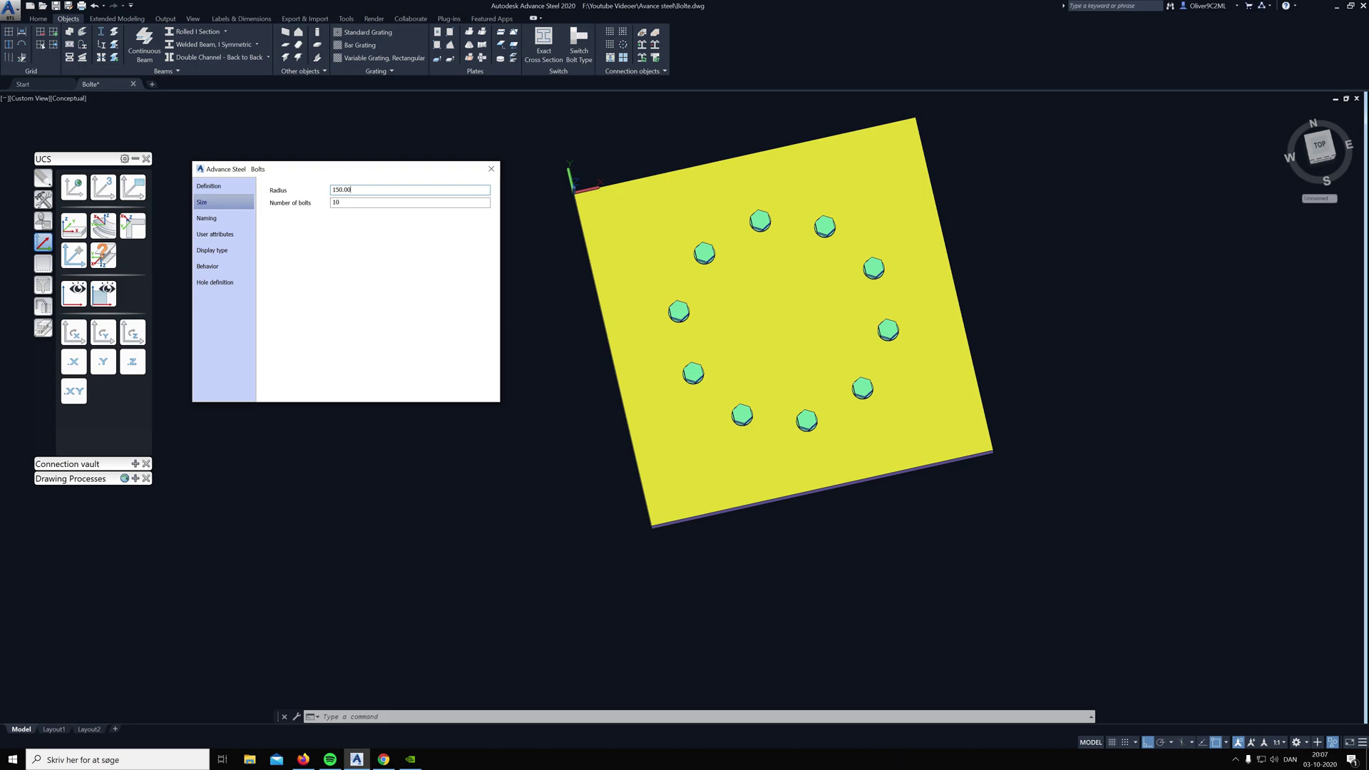
- Close the bolt settings and delete the ten-bolt circle pattern from the plate
click(491, 169)
scroll(492, 160, down, 4)
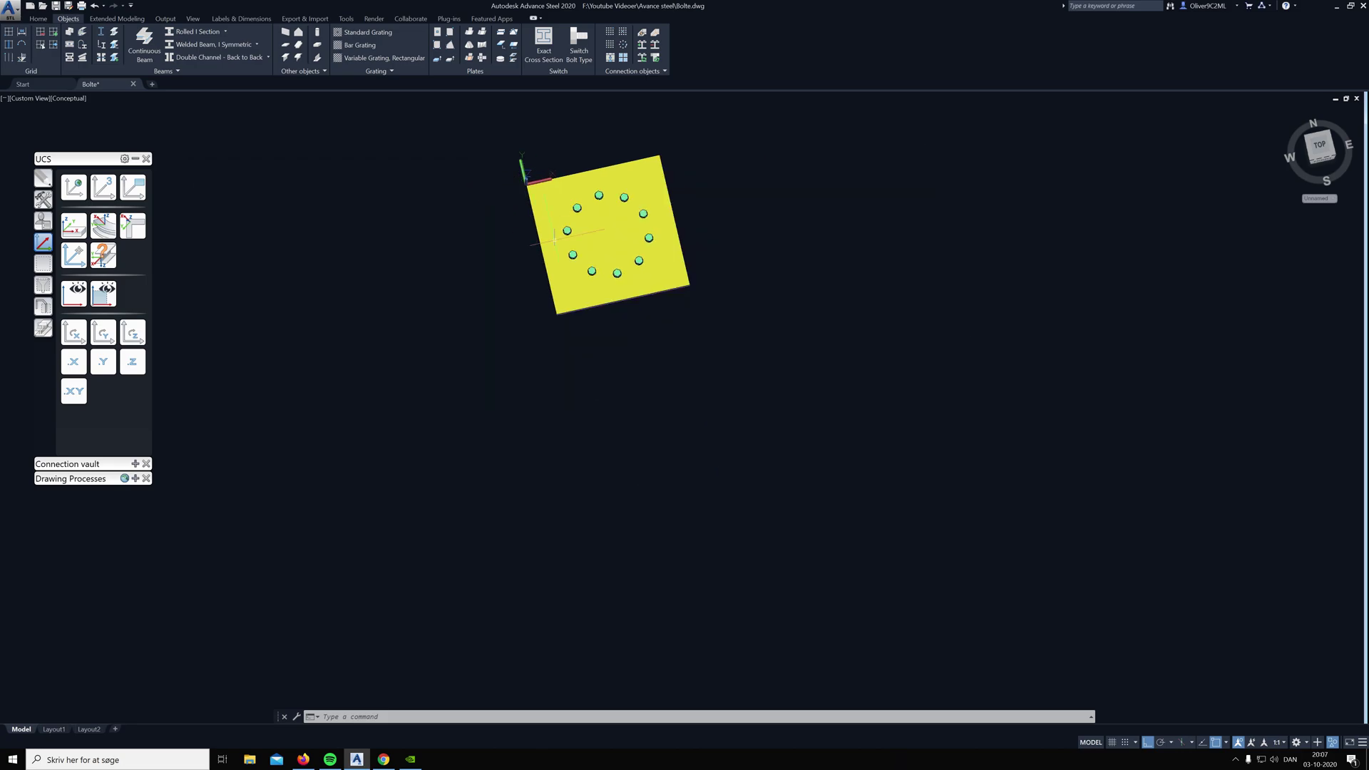
shift+middle_drag(553, 239, 678, 228)
scroll(684, 226, up, 5)
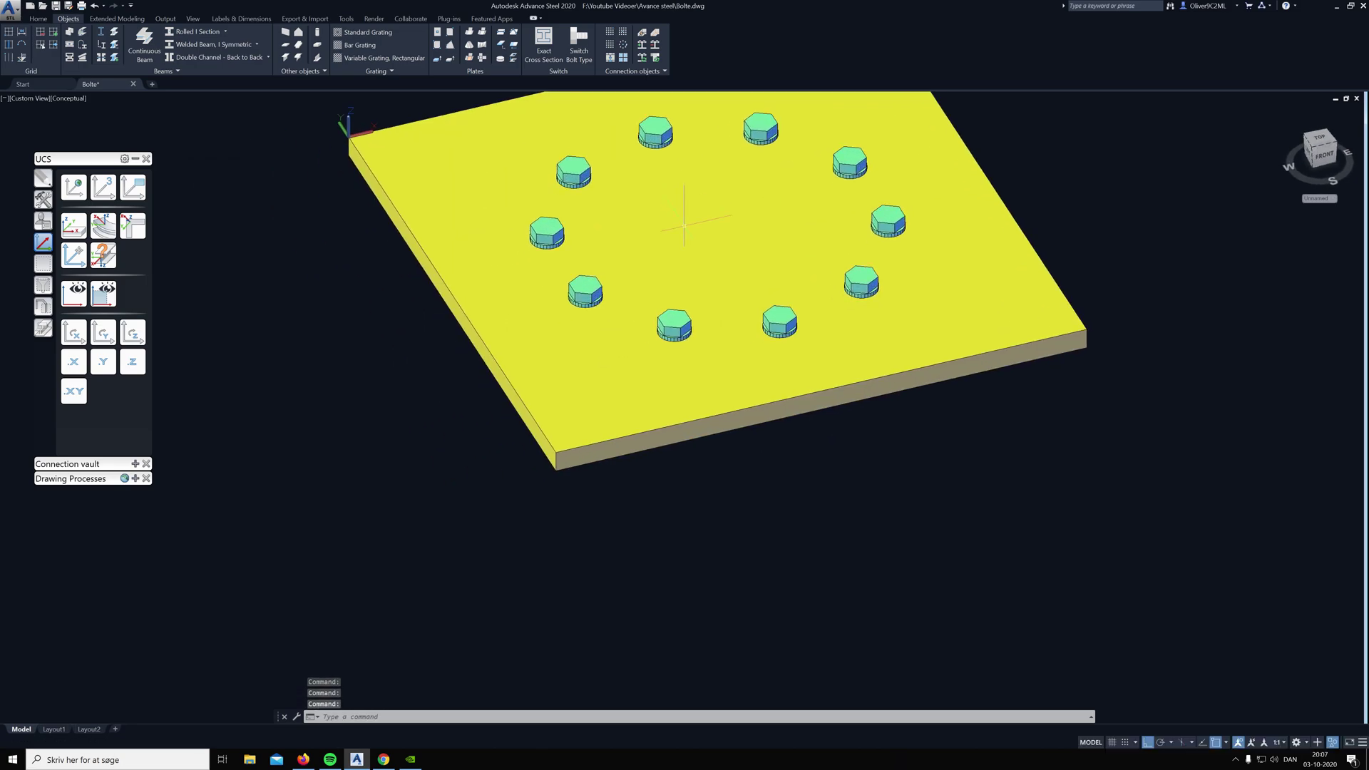
click(674, 320)
key(Delete)
- Copy the plate to sit directly beneath the original, forming a two-plate stack
click(654, 382)
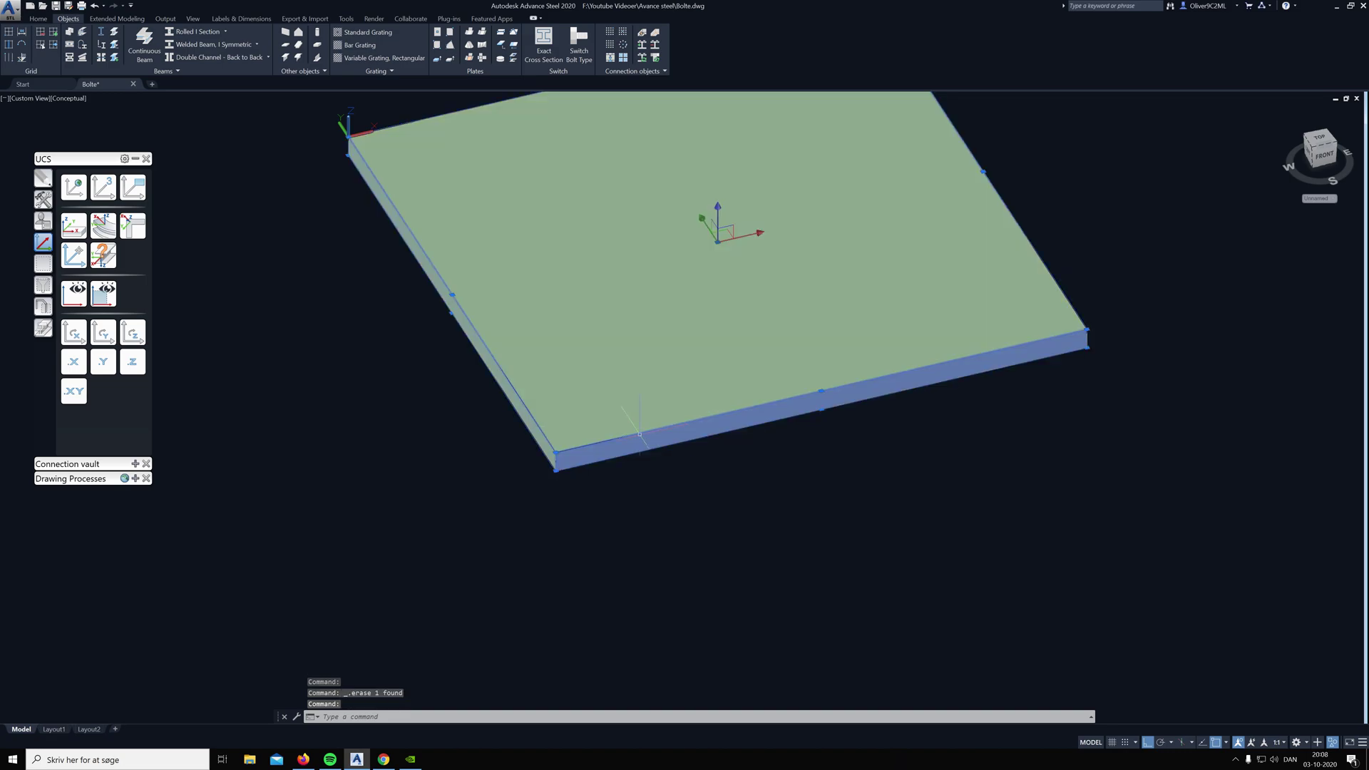
click(42, 199)
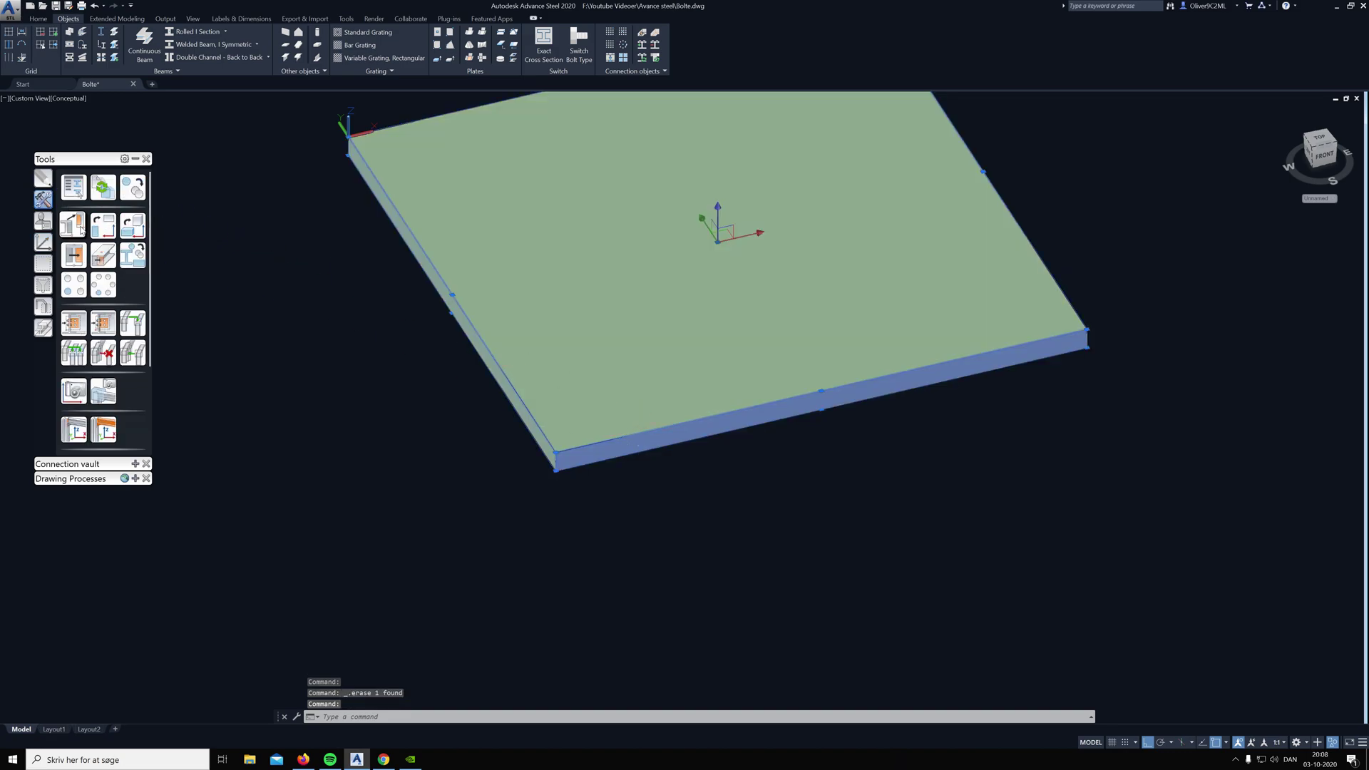
click(73, 225)
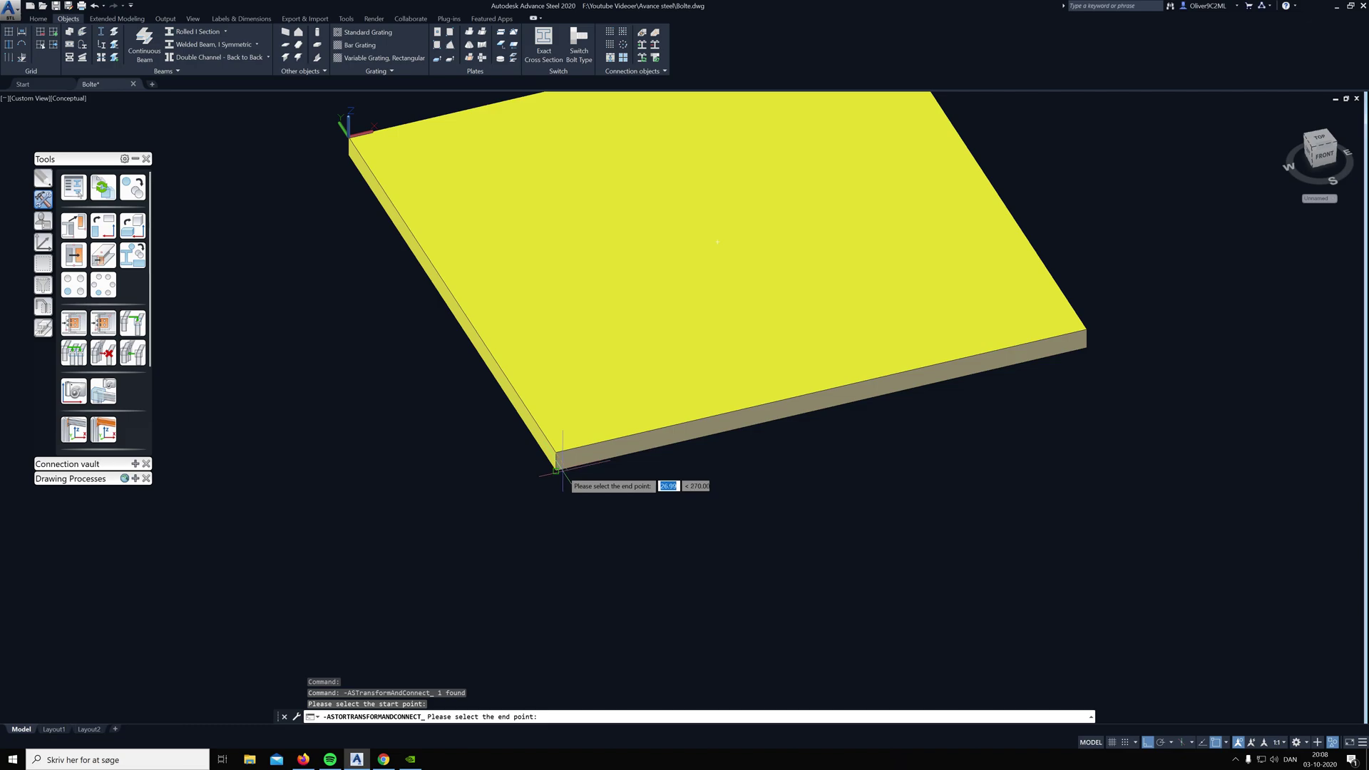
click(559, 470)
key(Escape)
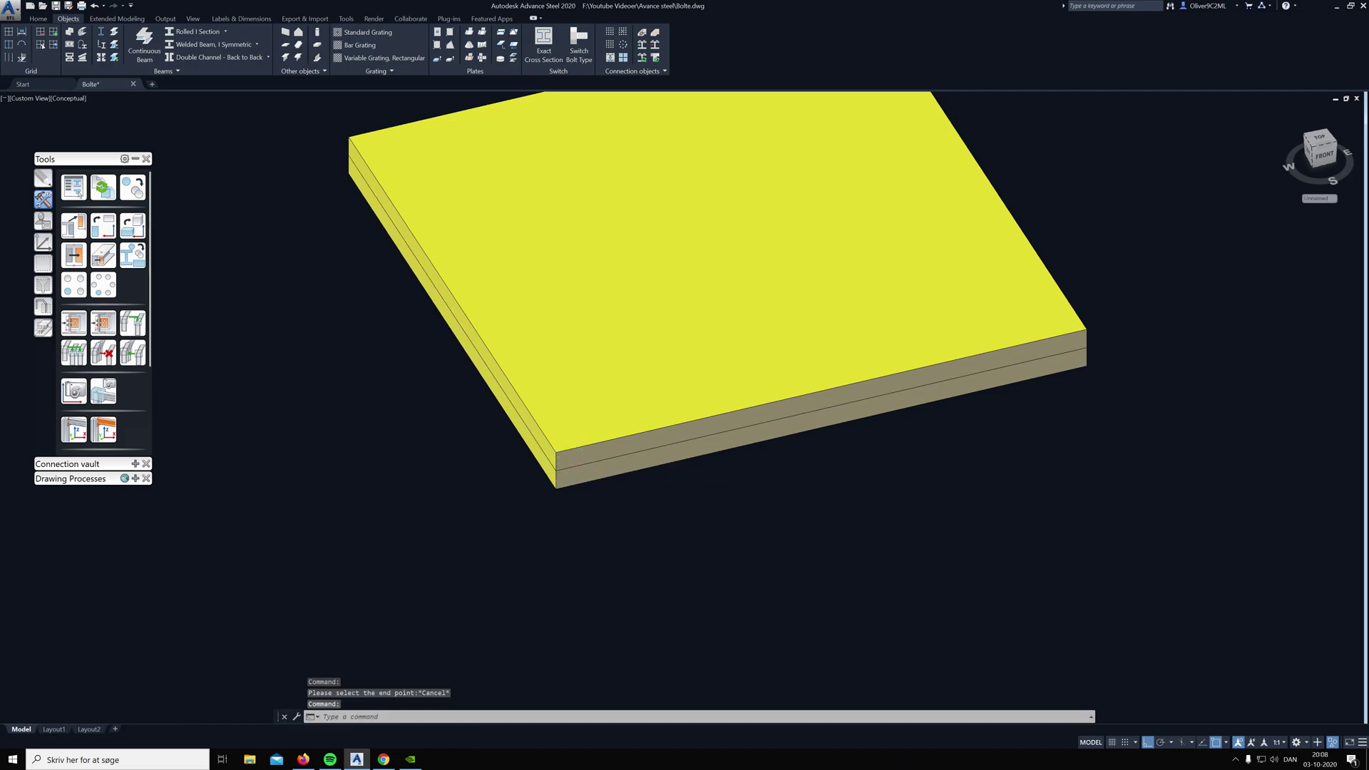
scroll(582, 467, down, 5)
shift+middle_drag(583, 467, 688, 435)
- Start a rectangular bolt pattern and select both stacked plates as the parts to connect
scroll(624, 433, up, 5)
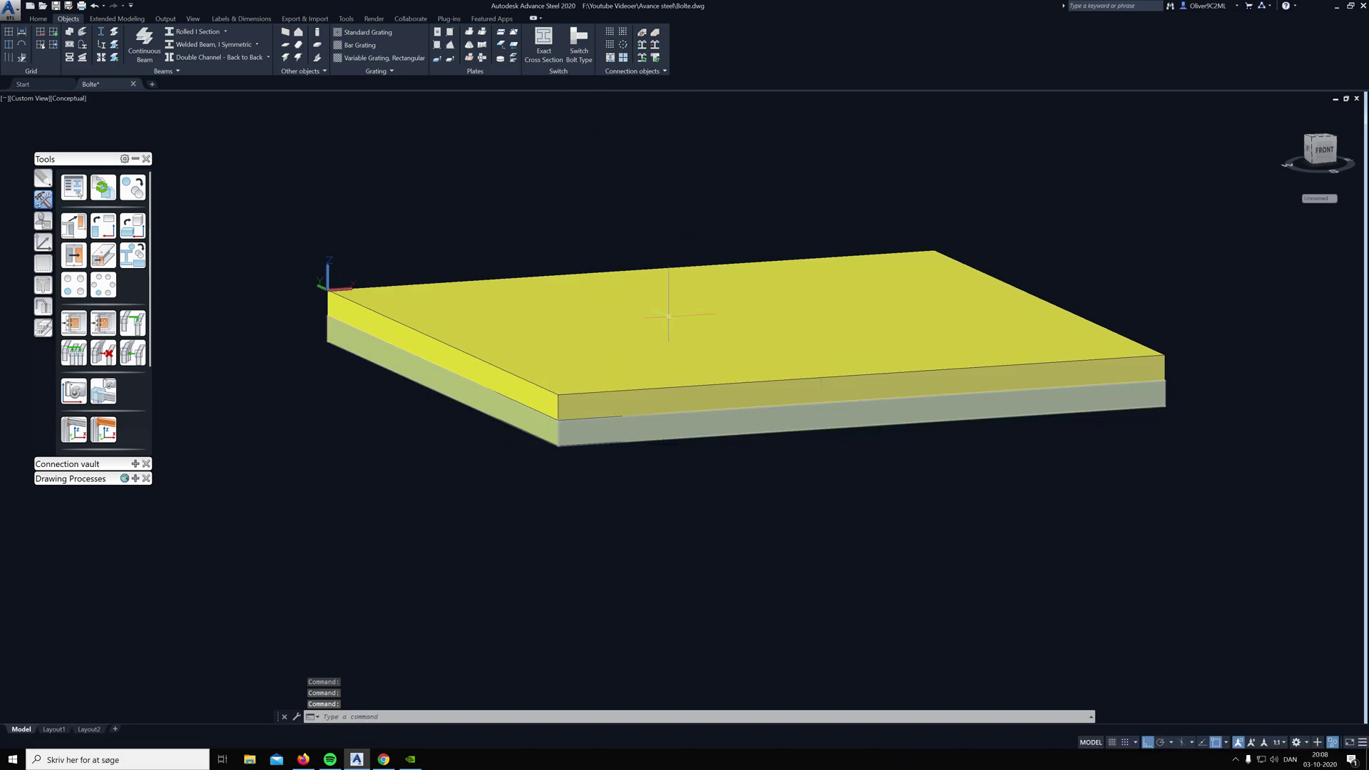
click(623, 36)
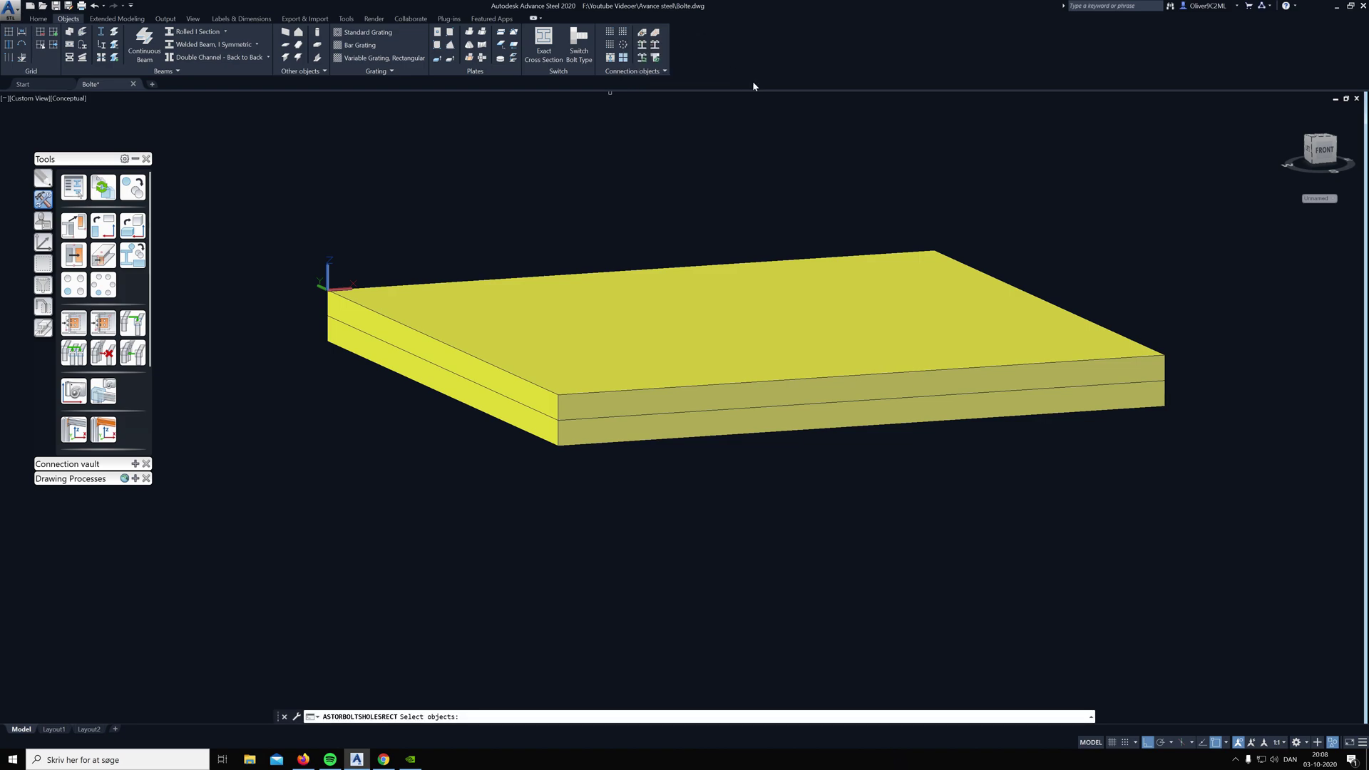
scroll(860, 206, up, 4)
scroll(670, 214, down, 5)
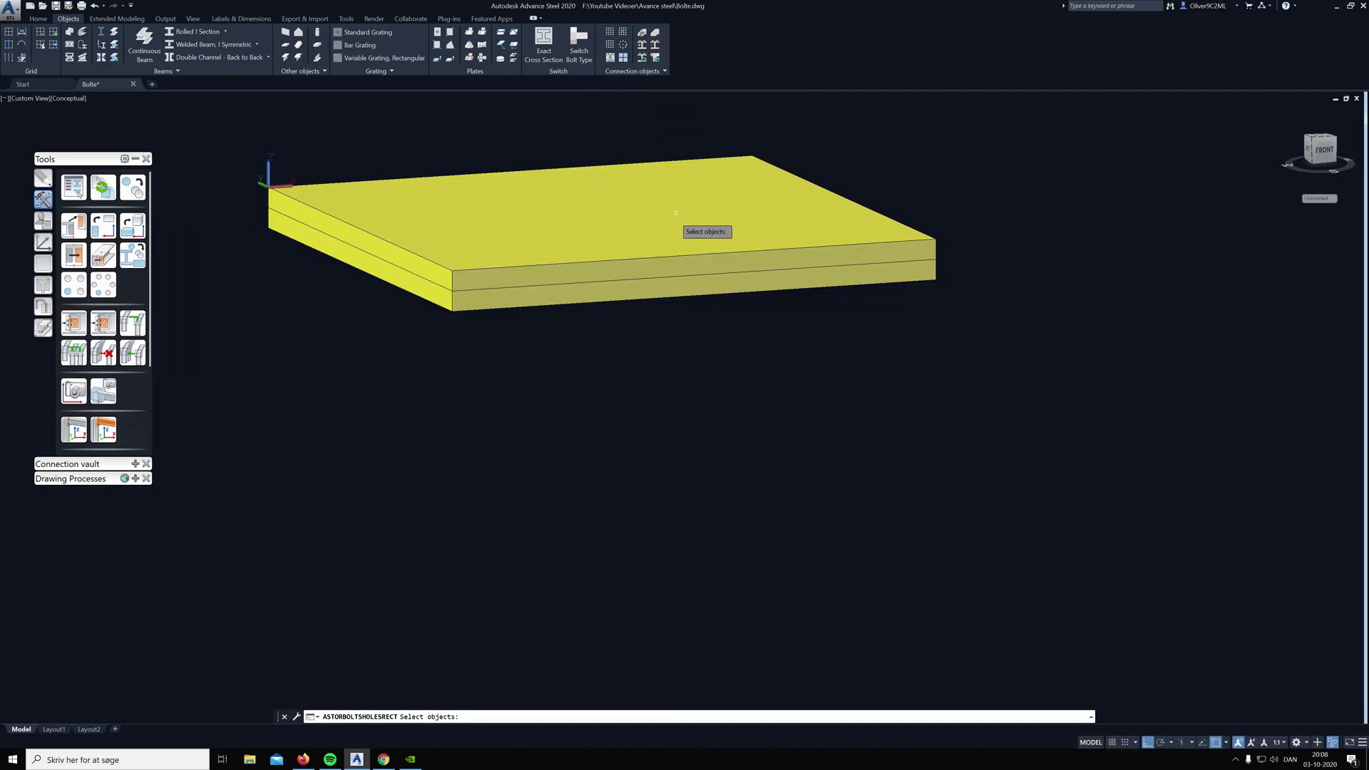
scroll(679, 238, up, 3)
click(686, 285)
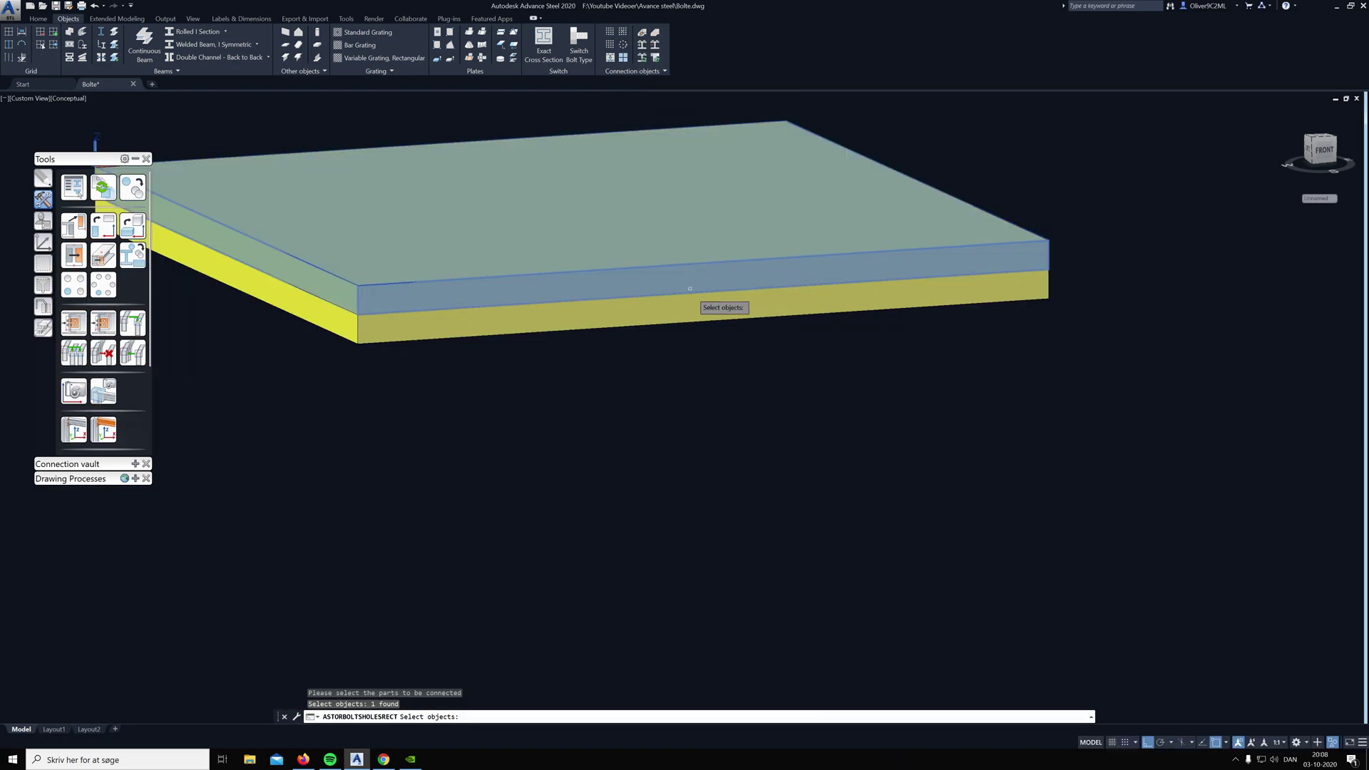
click(698, 312)
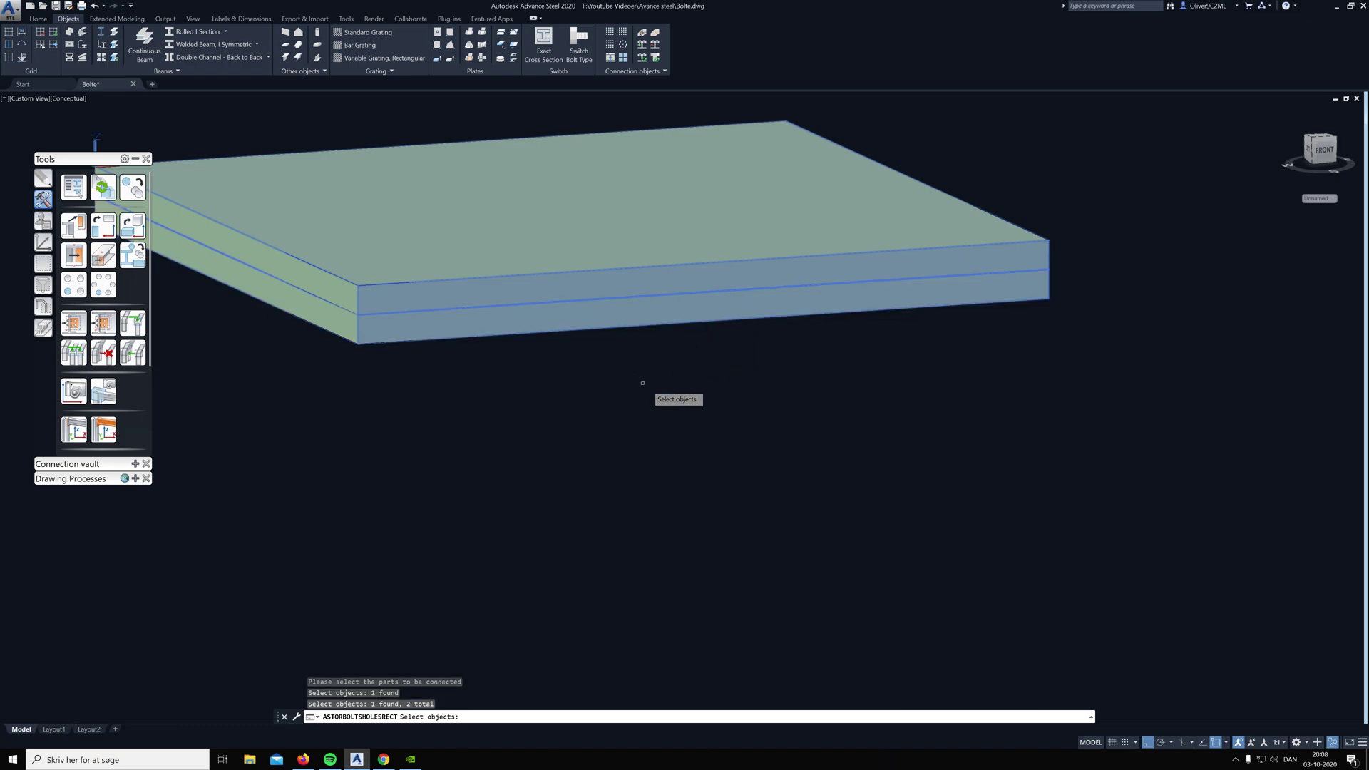
key(Return)
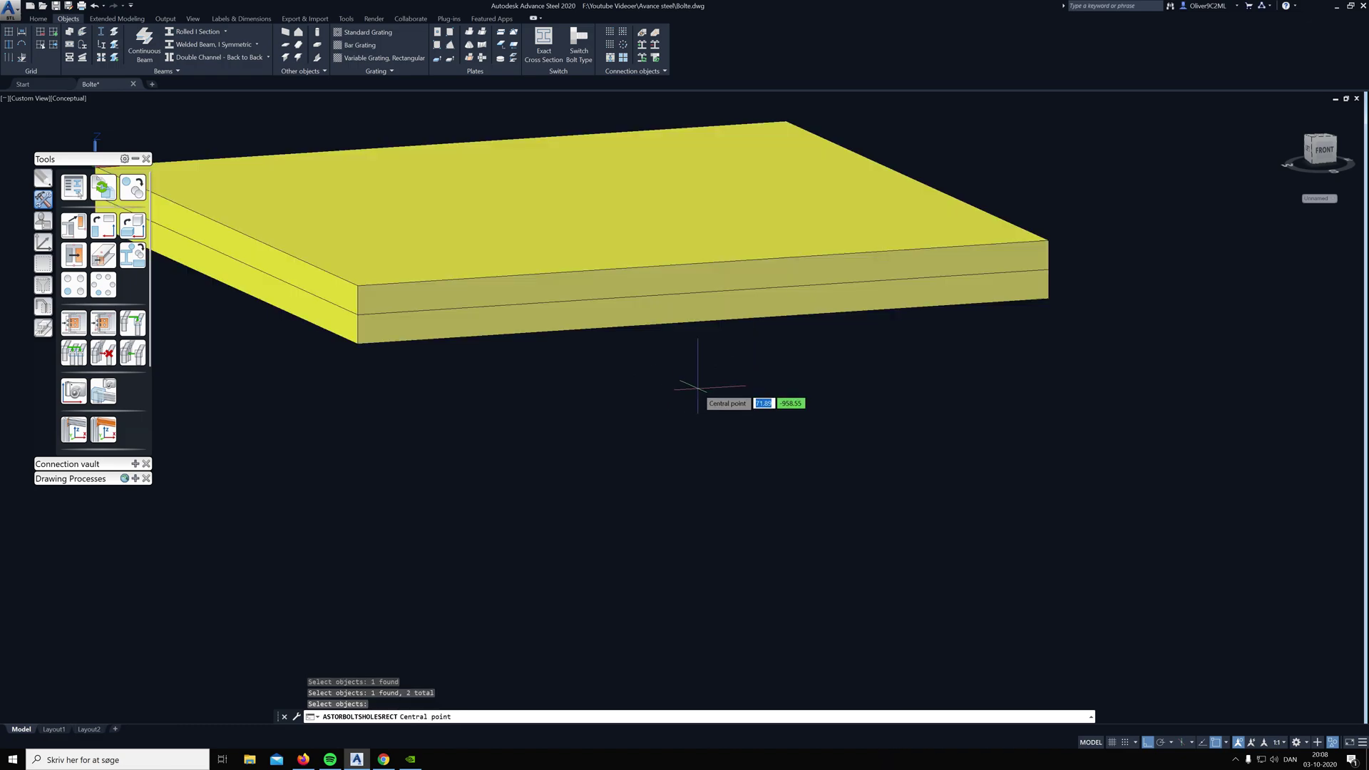
- Place a 16 mm EN 14399-4 bolt mid-way along the front edge and close its settings
click(703, 263)
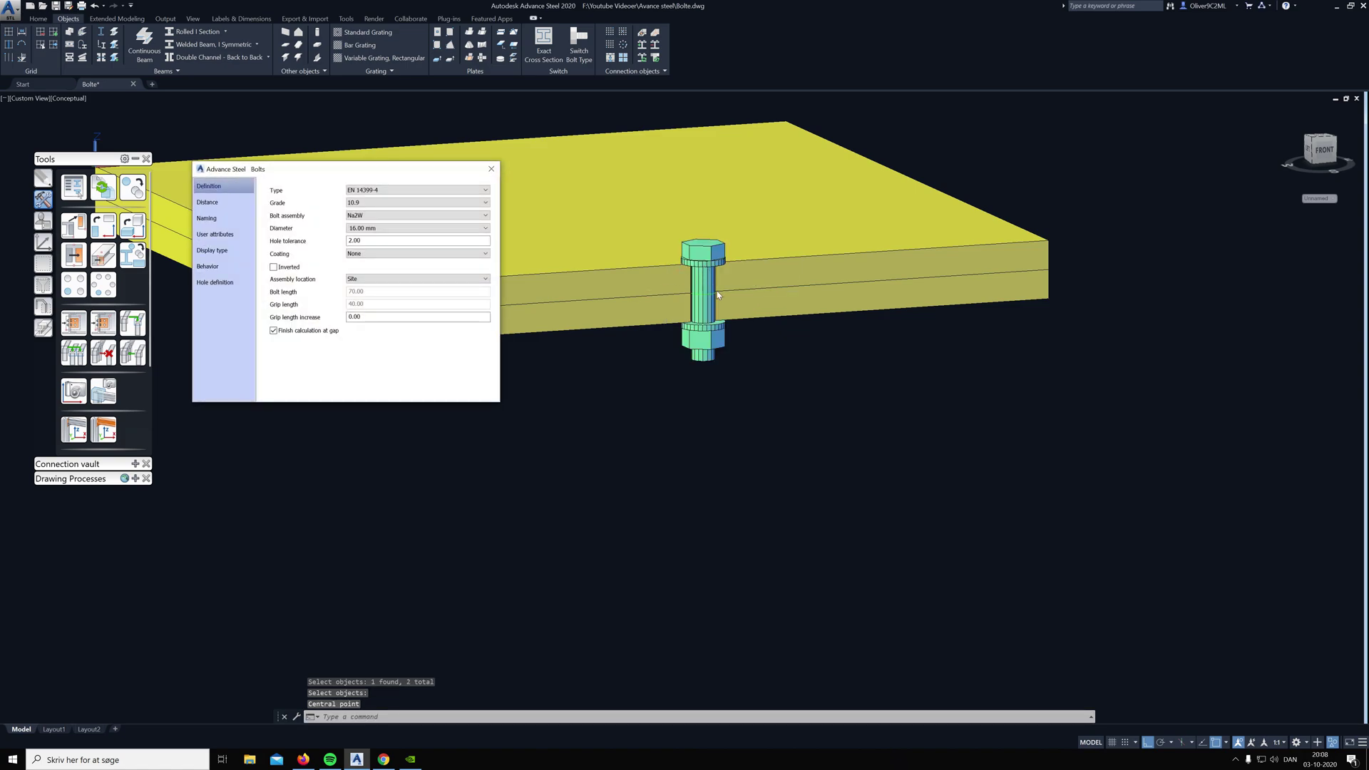
scroll(702, 278, up, 4)
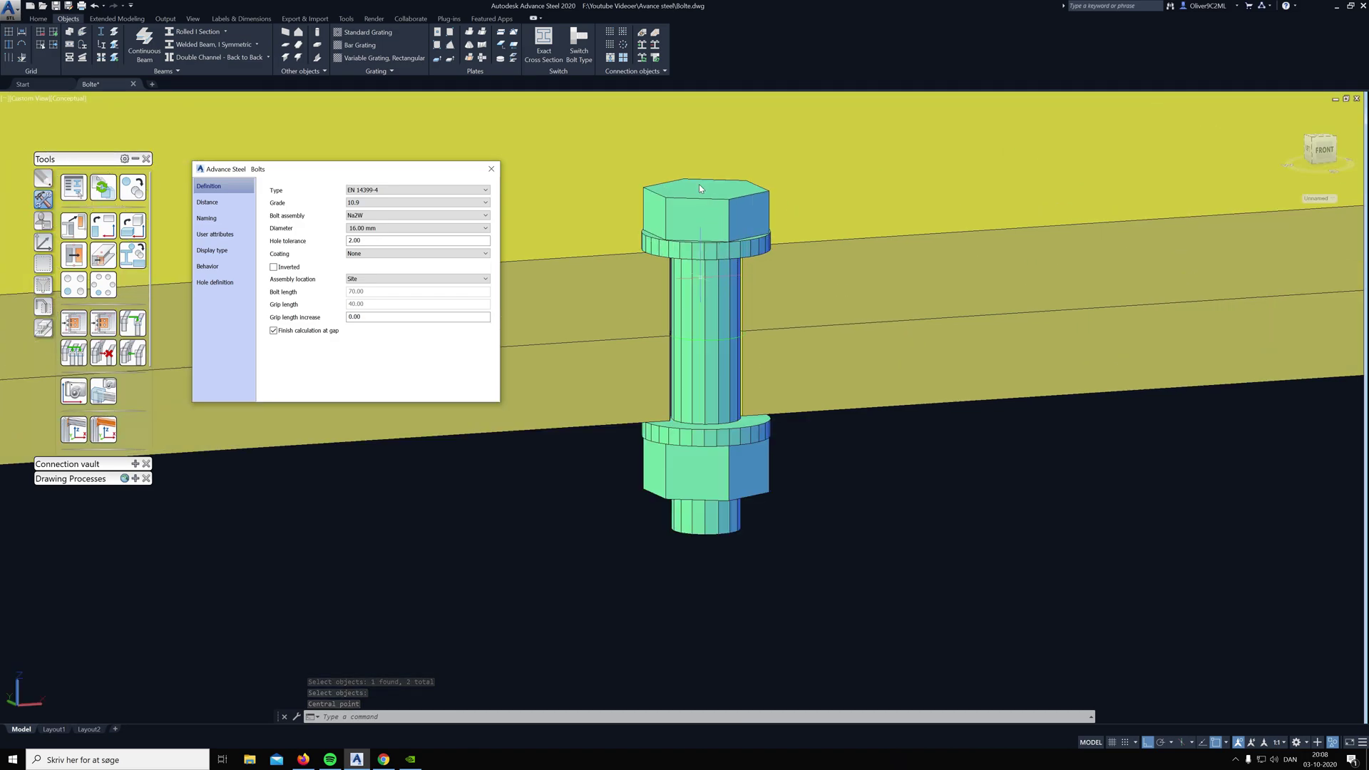
click(491, 169)
scroll(663, 263, down, 5)
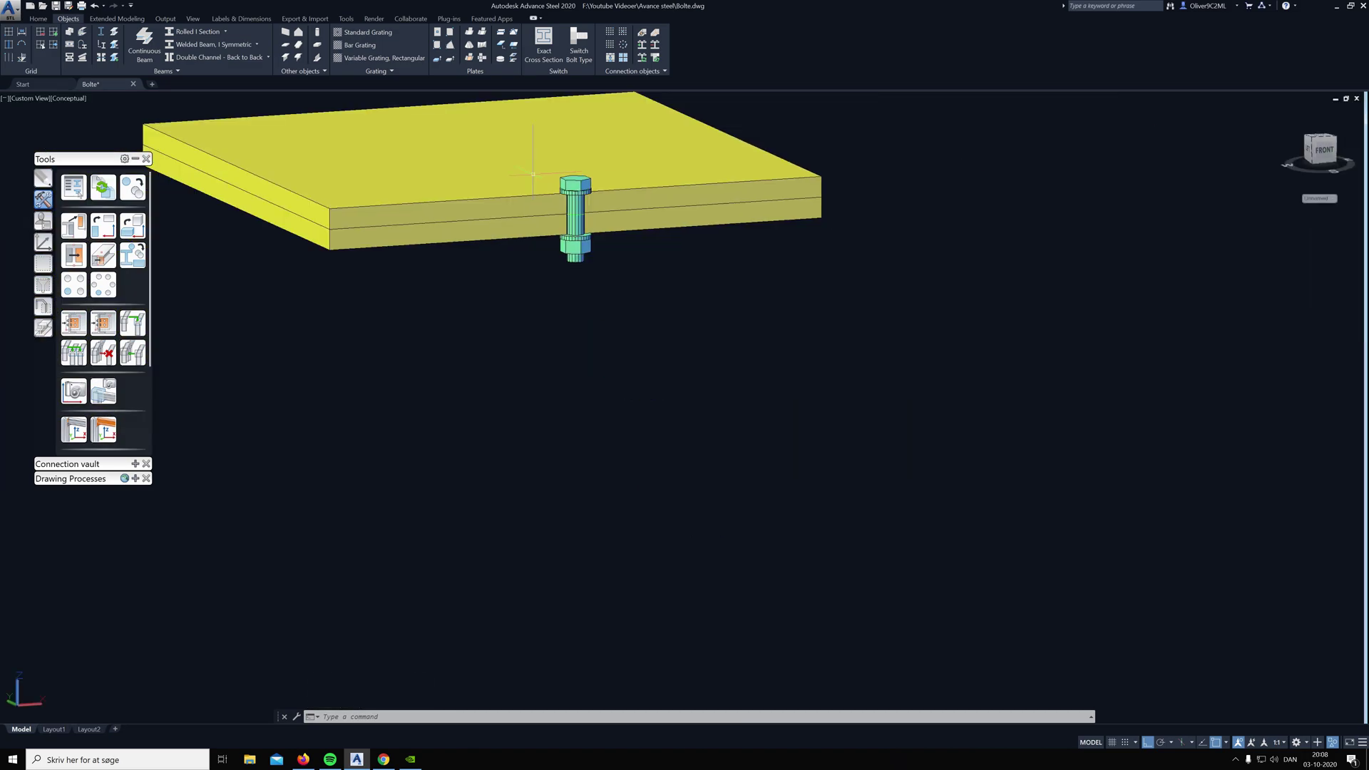
- Add a second bolt at the plates' front corner through one selected plate and close its settings
click(624, 35)
click(583, 256)
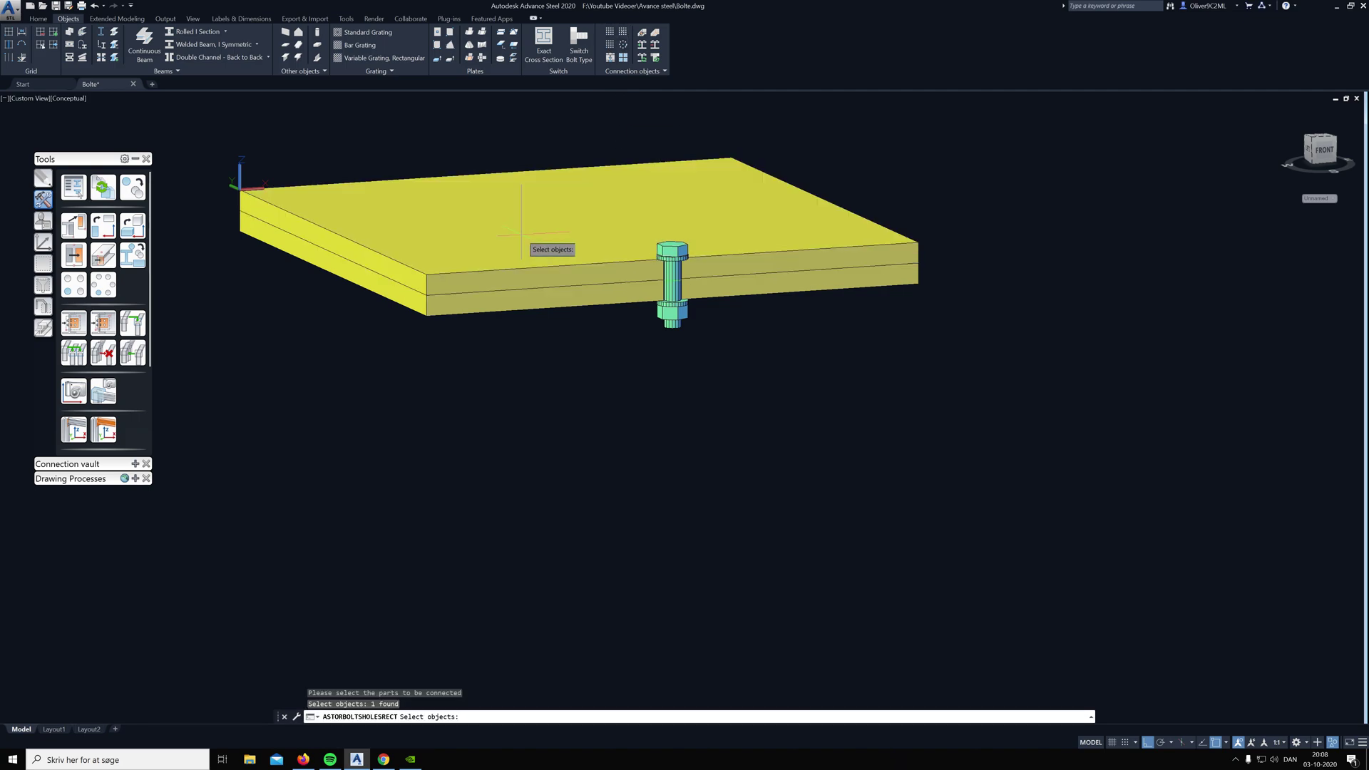
key(Return)
scroll(425, 271, up, 3)
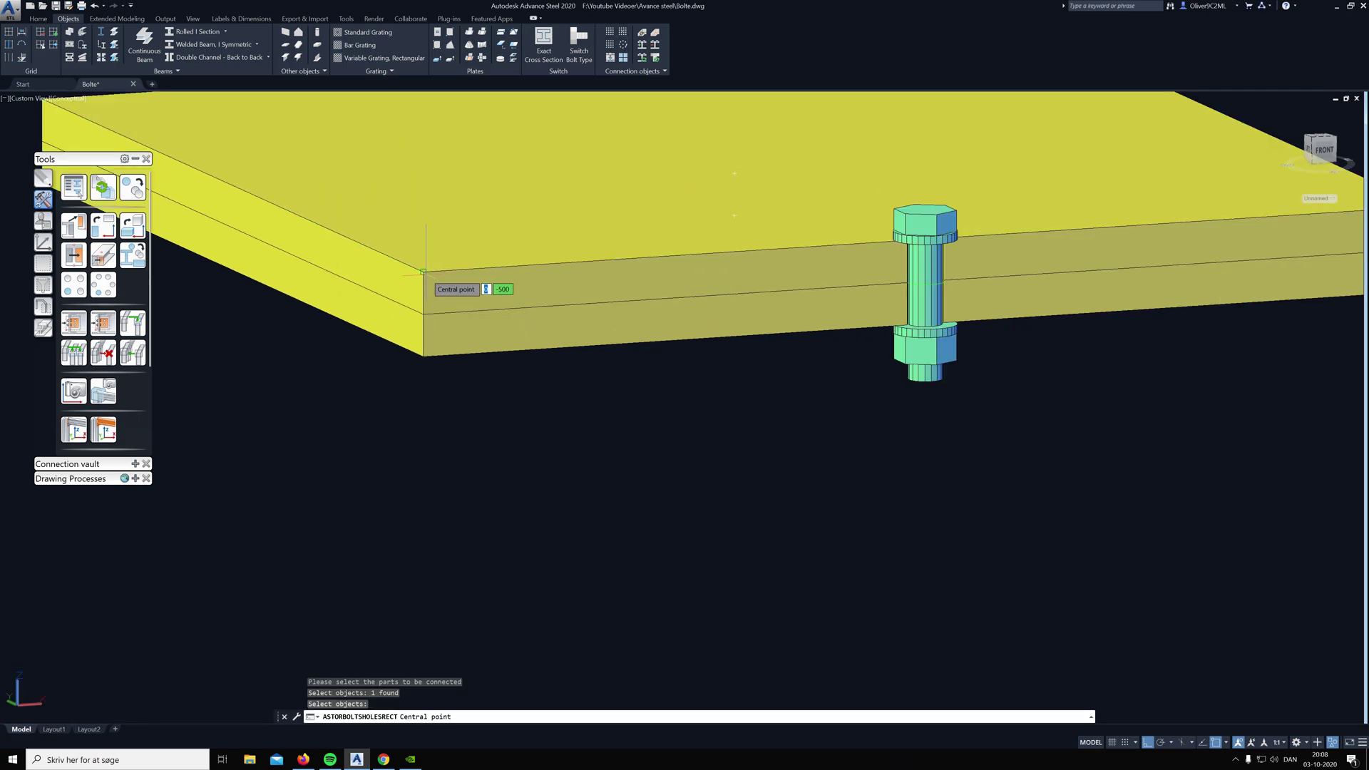
middle_drag(590, 315, 752, 410)
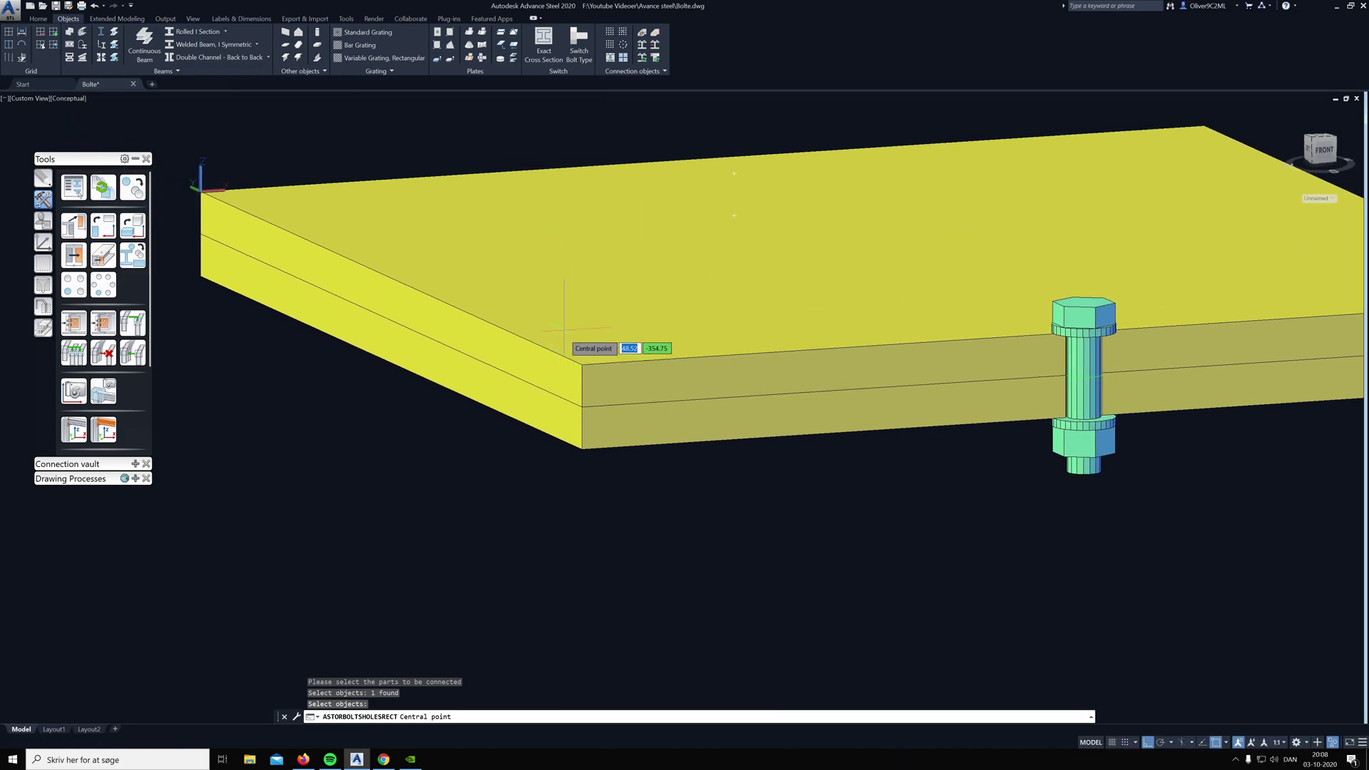
click(582, 365)
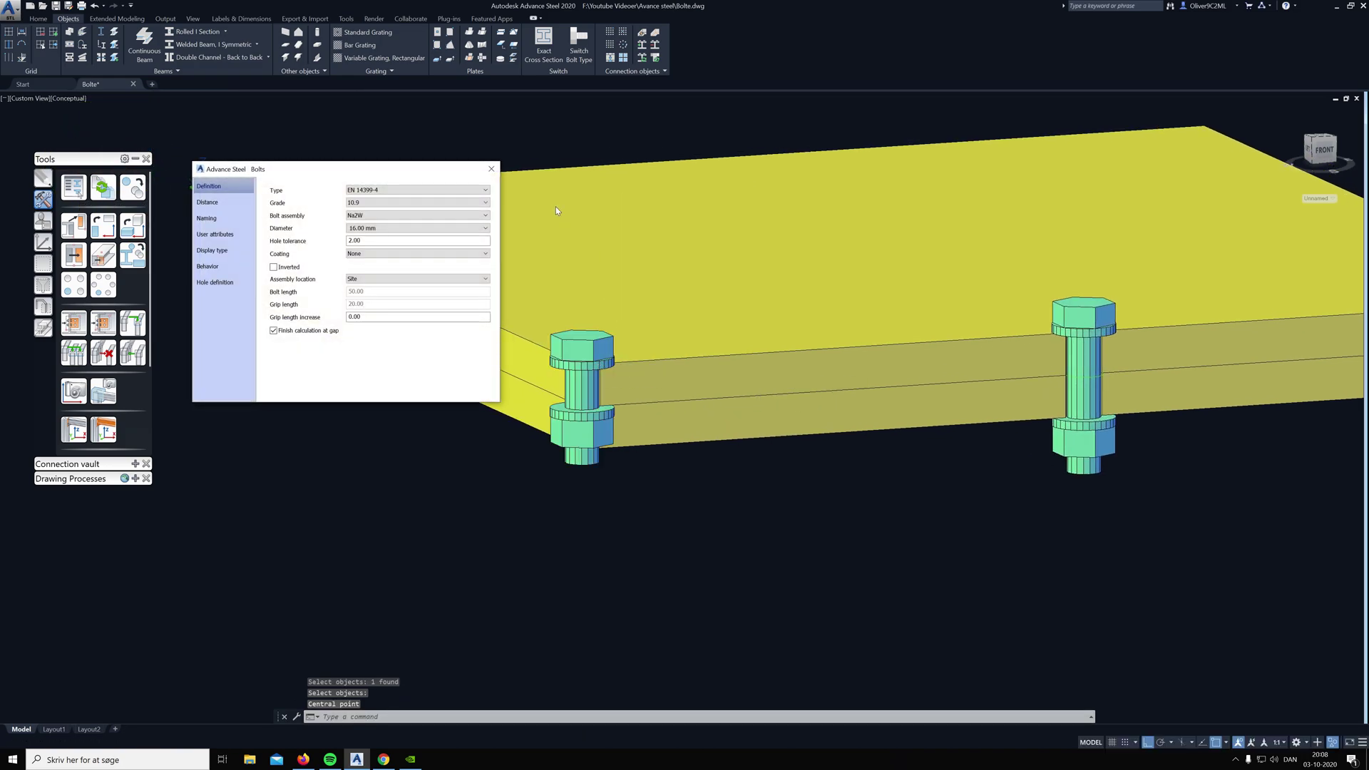
click(492, 170)
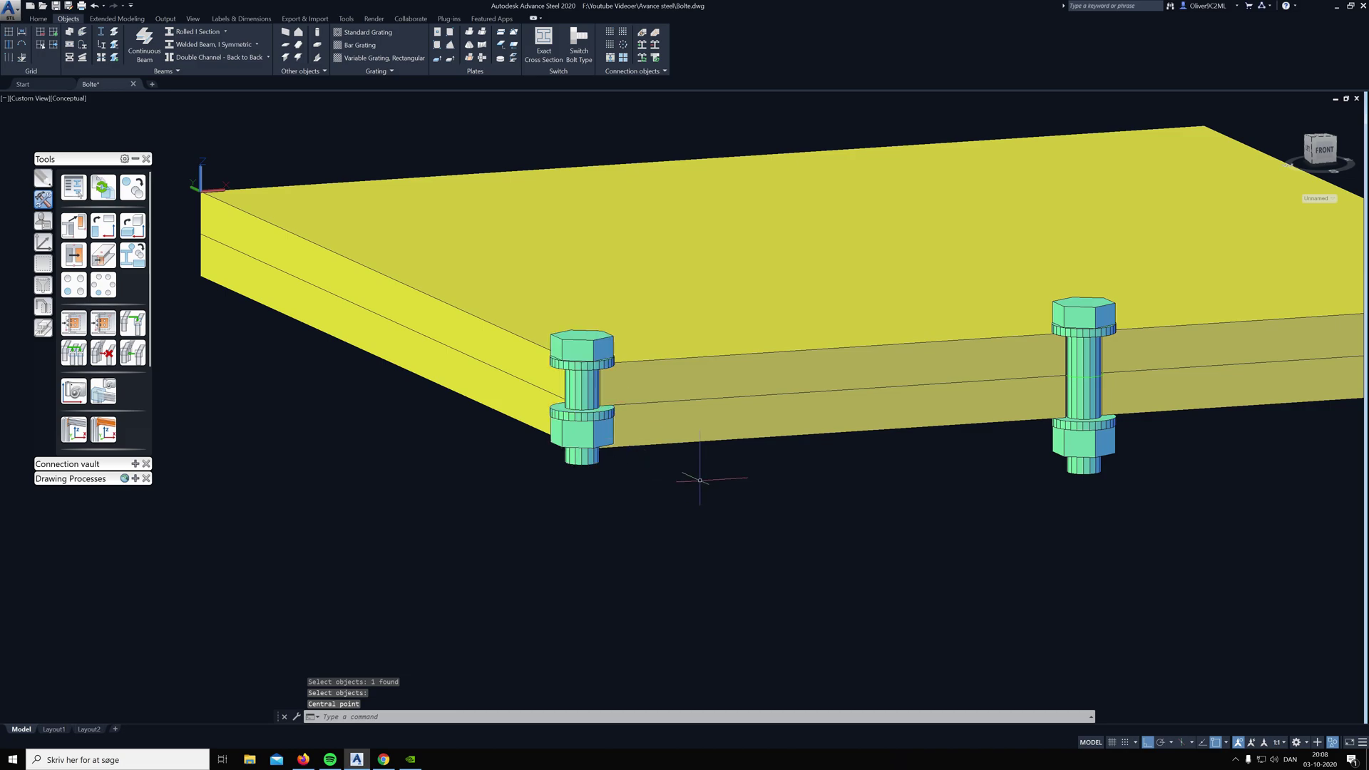
shift+middle_drag(703, 474, 584, 443)
scroll(604, 399, up, 4)
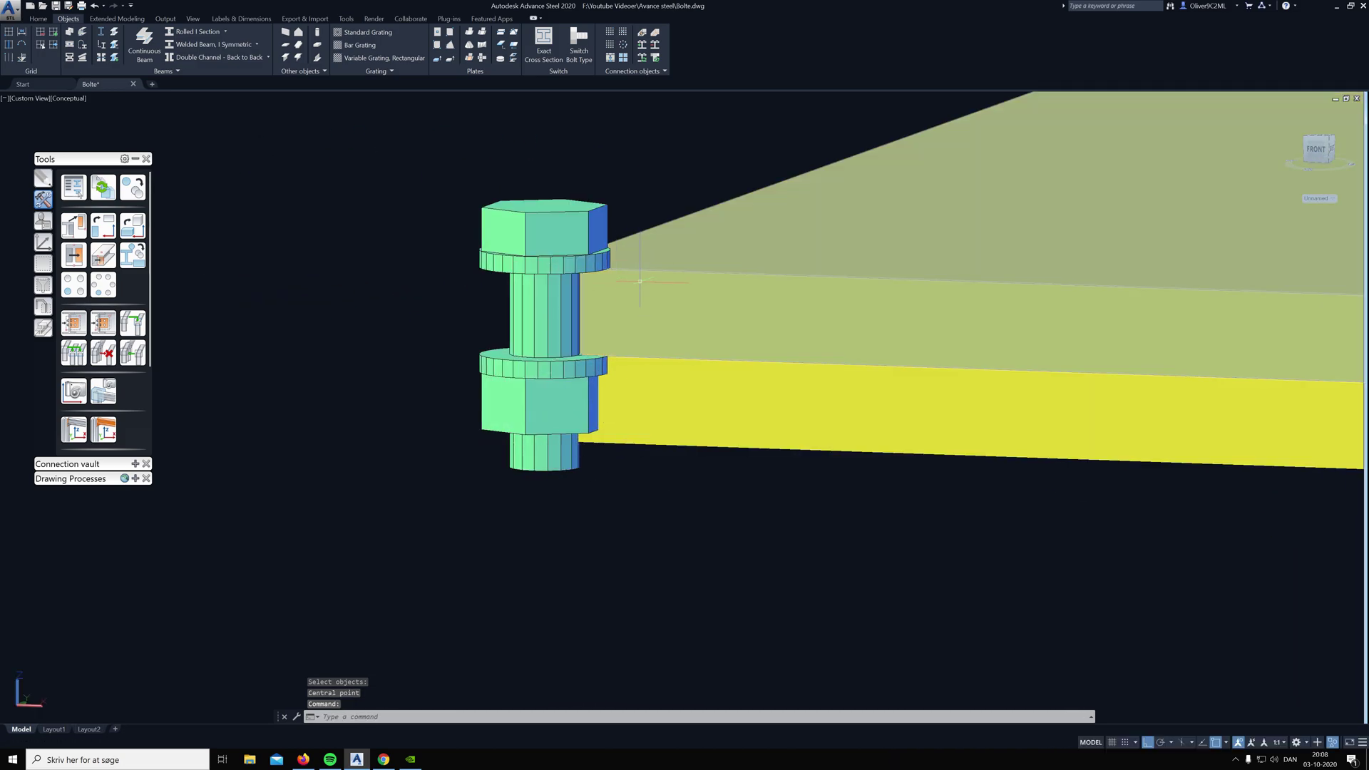
scroll(640, 282, down, 5)
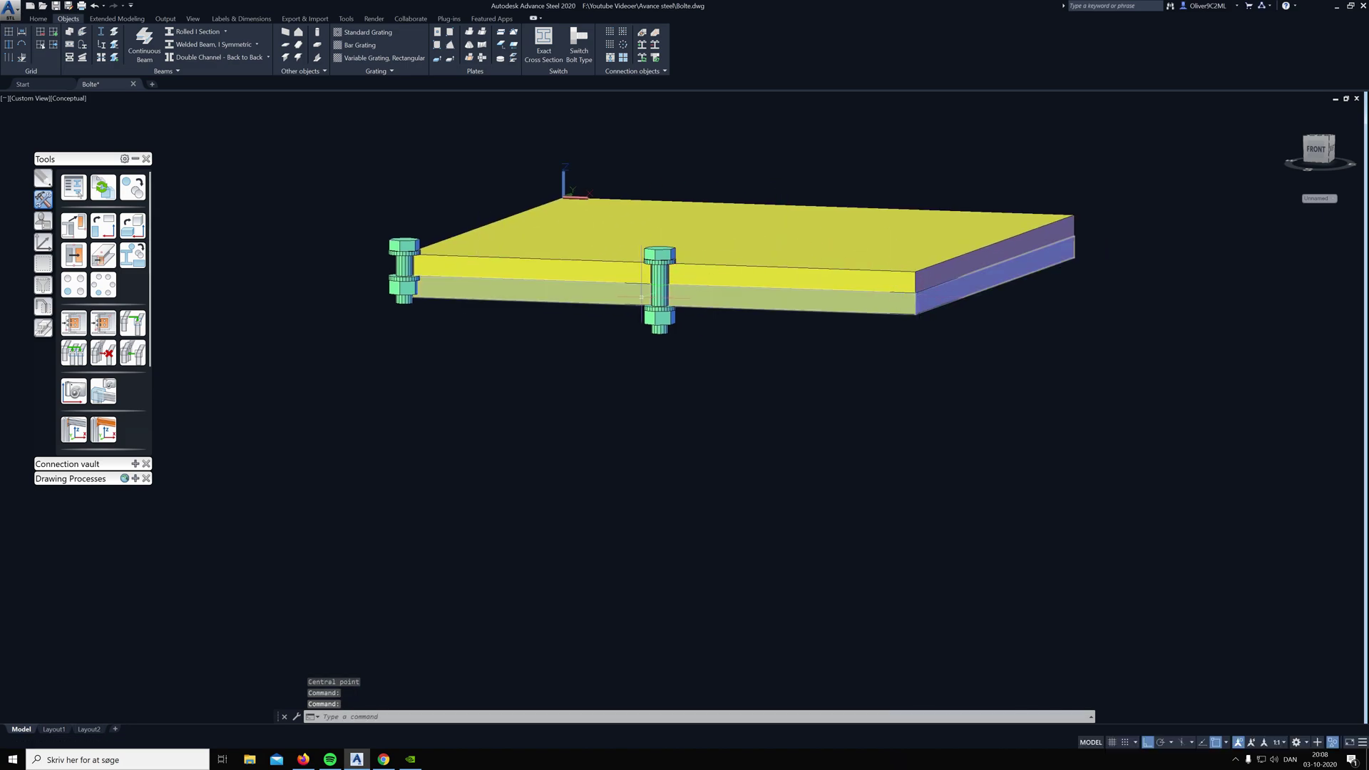
- With both plates selected, place a third bolt at the right end of the edge and close its settings
click(825, 253)
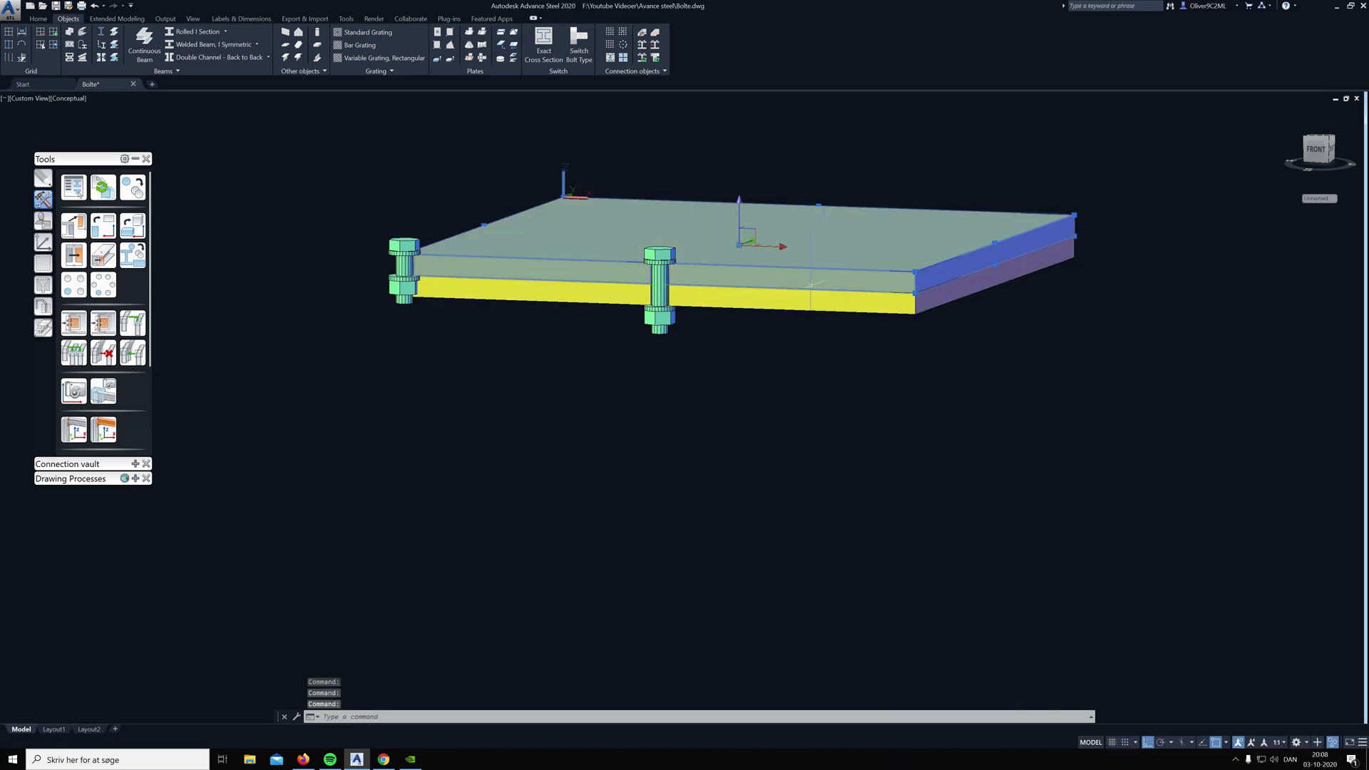
click(802, 301)
click(625, 43)
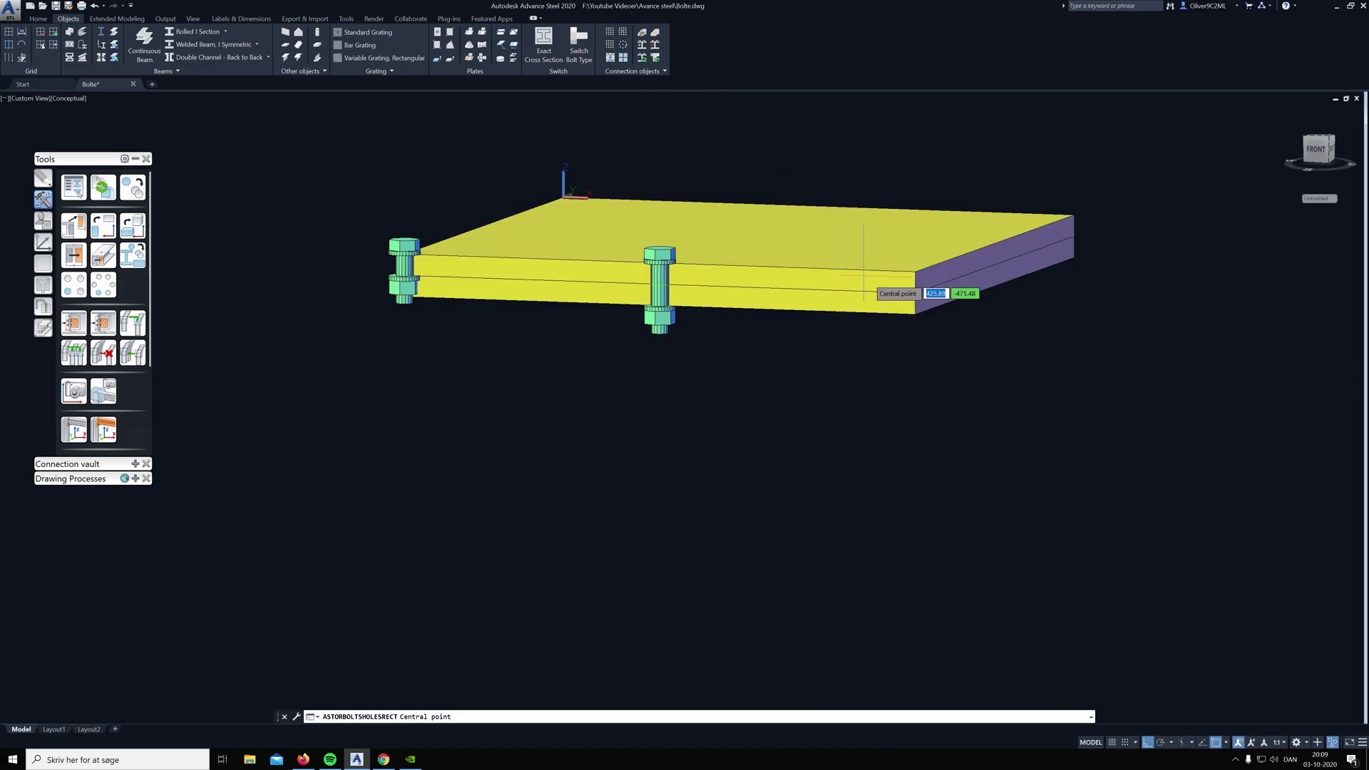
click(915, 274)
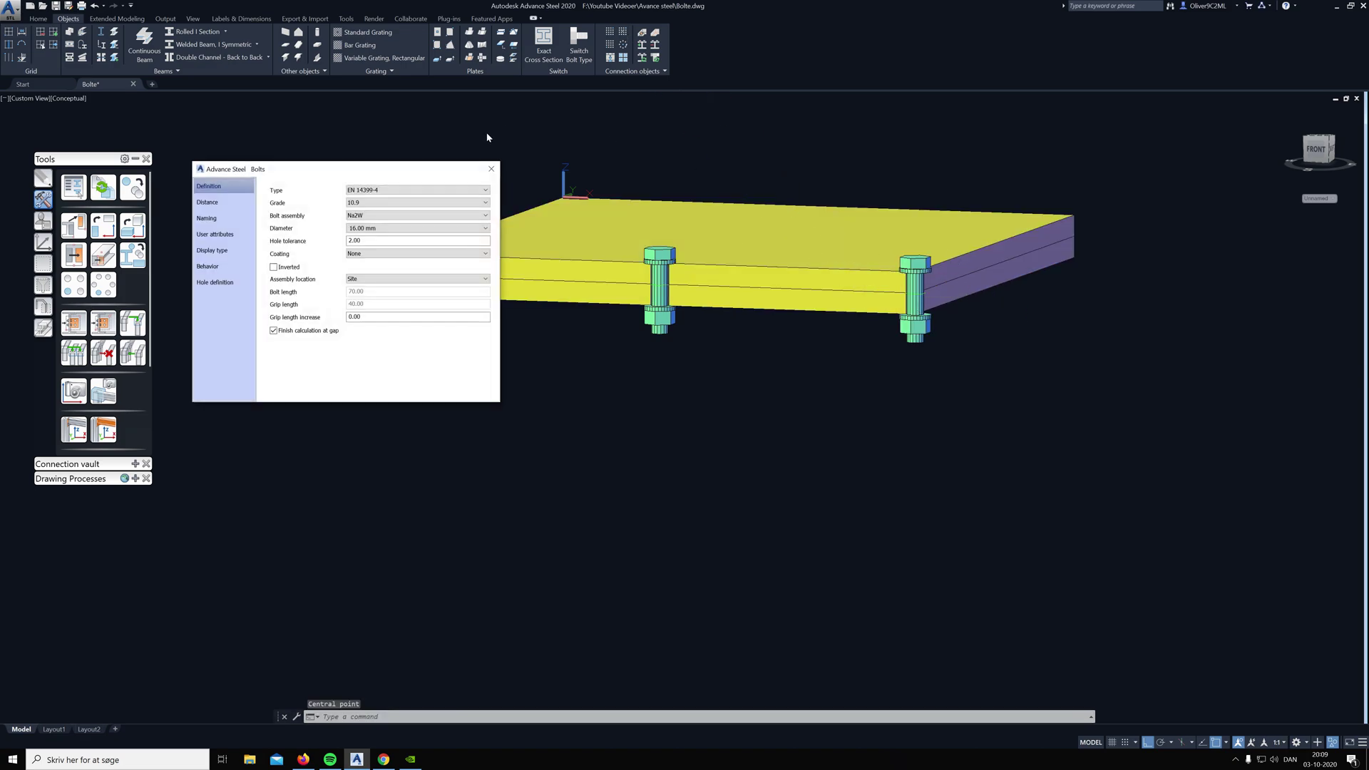
click(491, 169)
- Pan and zoom along the plate edge to review the bolts, cancelling the active command
scroll(405, 294, up, 6)
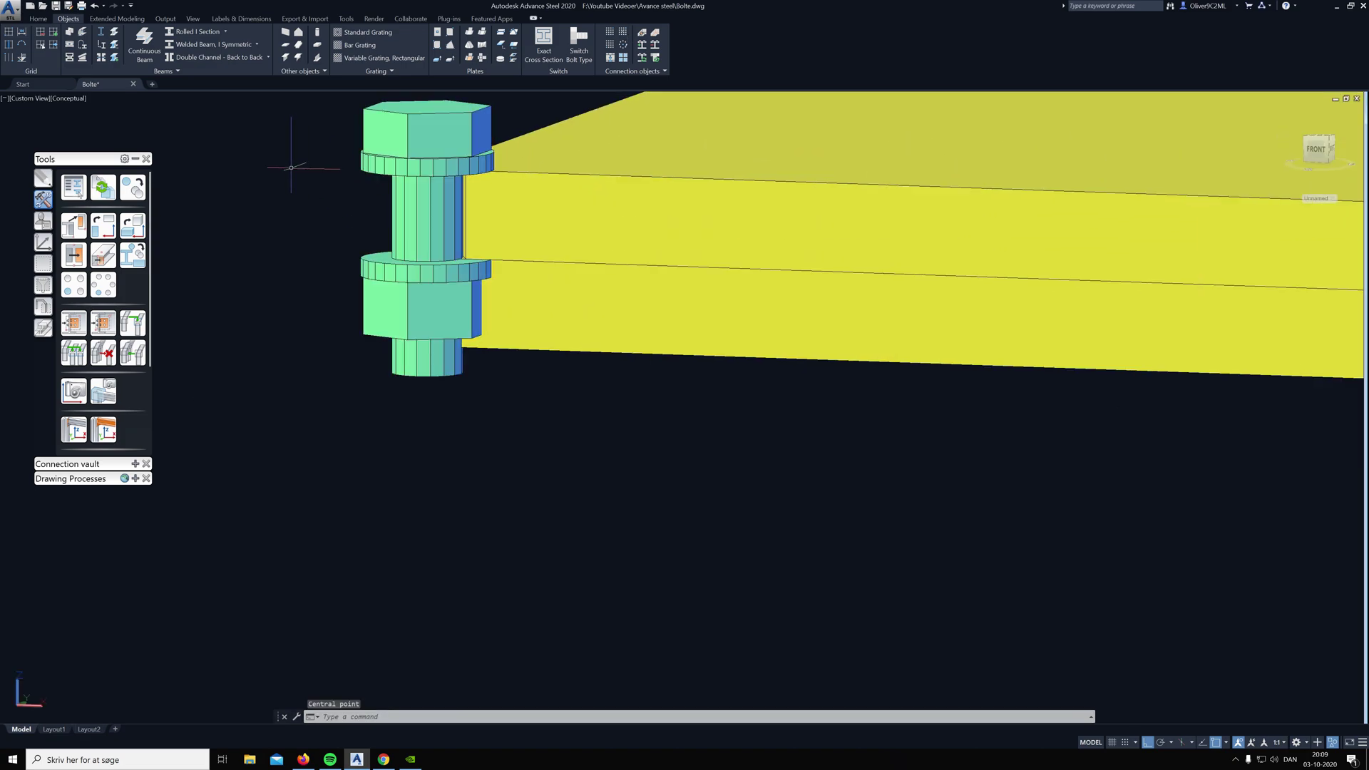
scroll(405, 293, down, 3)
middle_drag(405, 294, 647, 339)
scroll(647, 339, up, 3)
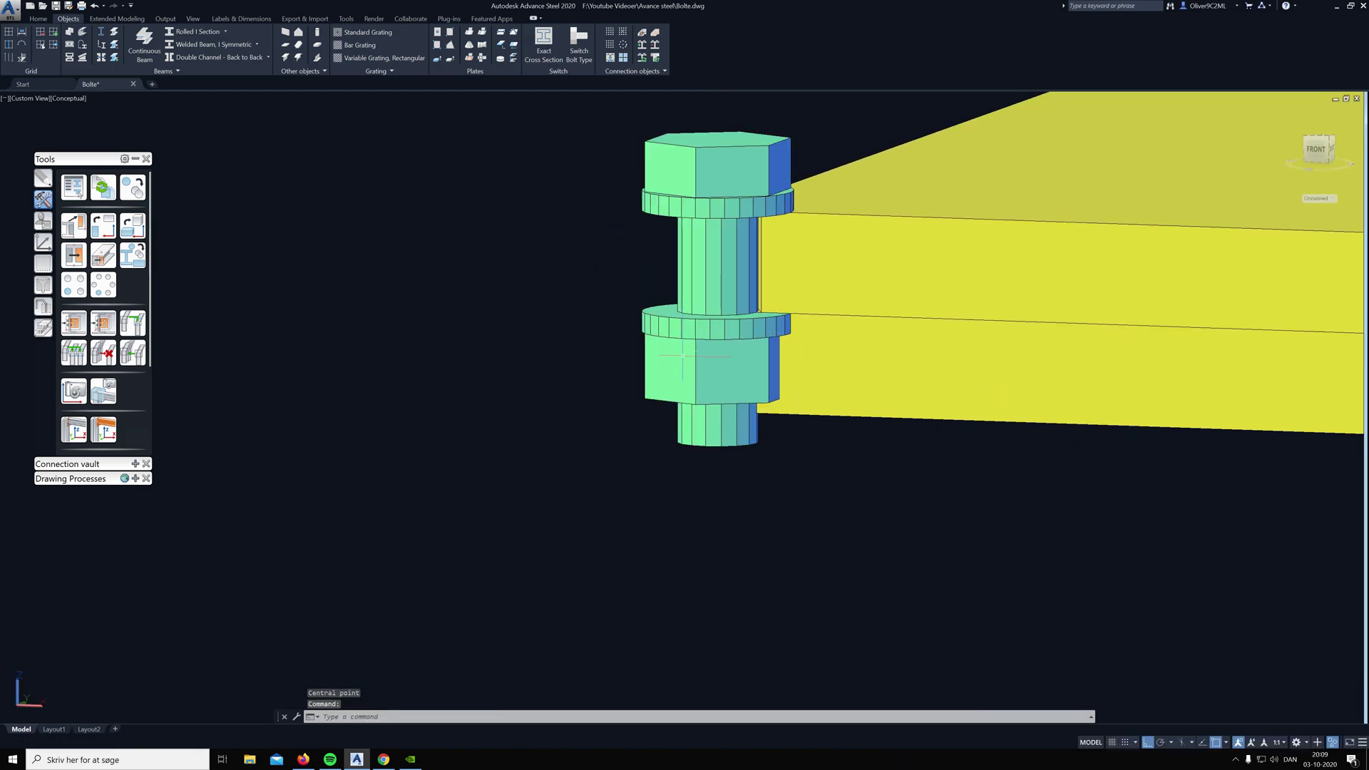
middle_drag(827, 353, 516, 348)
key(Escape)
scroll(399, 335, down, 3)
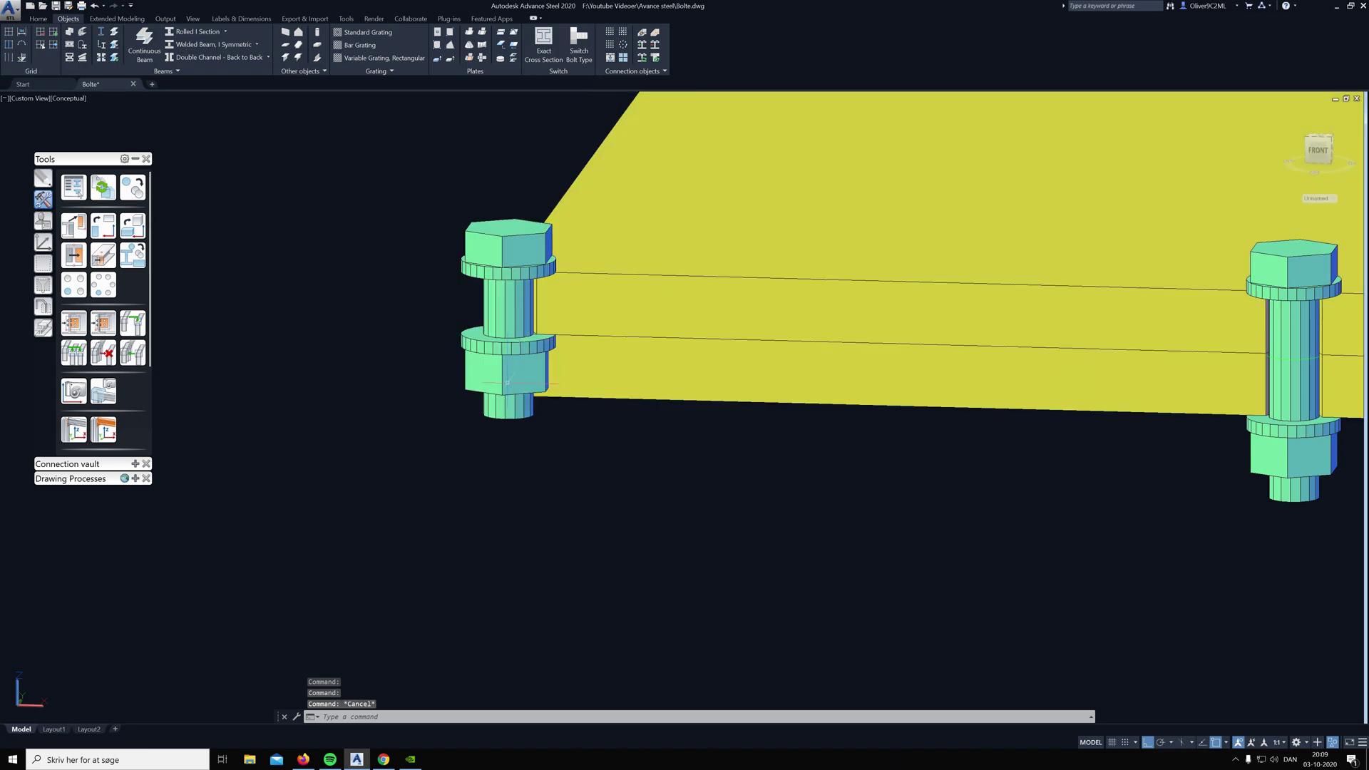
key(Escape)
scroll(626, 412, down, 2)
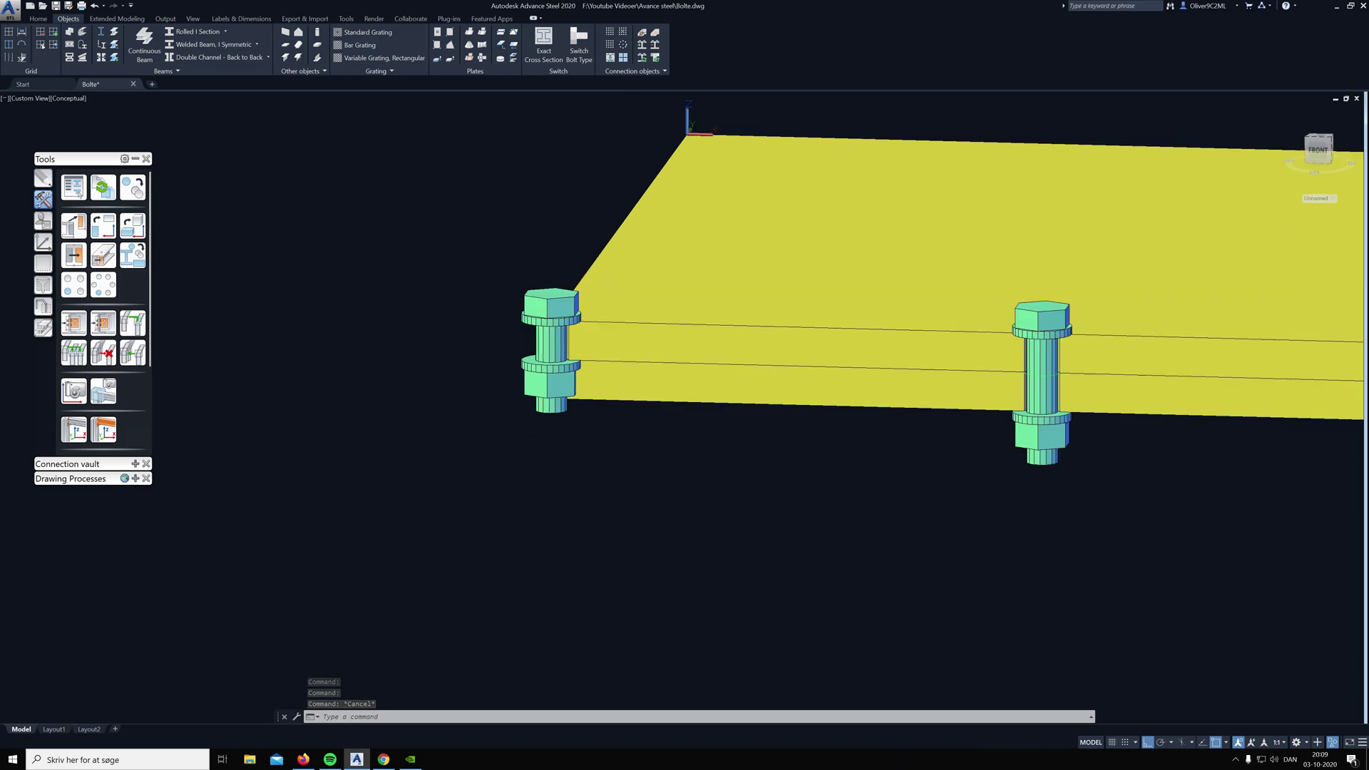
scroll(578, 406, up, 2)
scroll(583, 410, up, 1)
scroll(569, 315, down, 1)
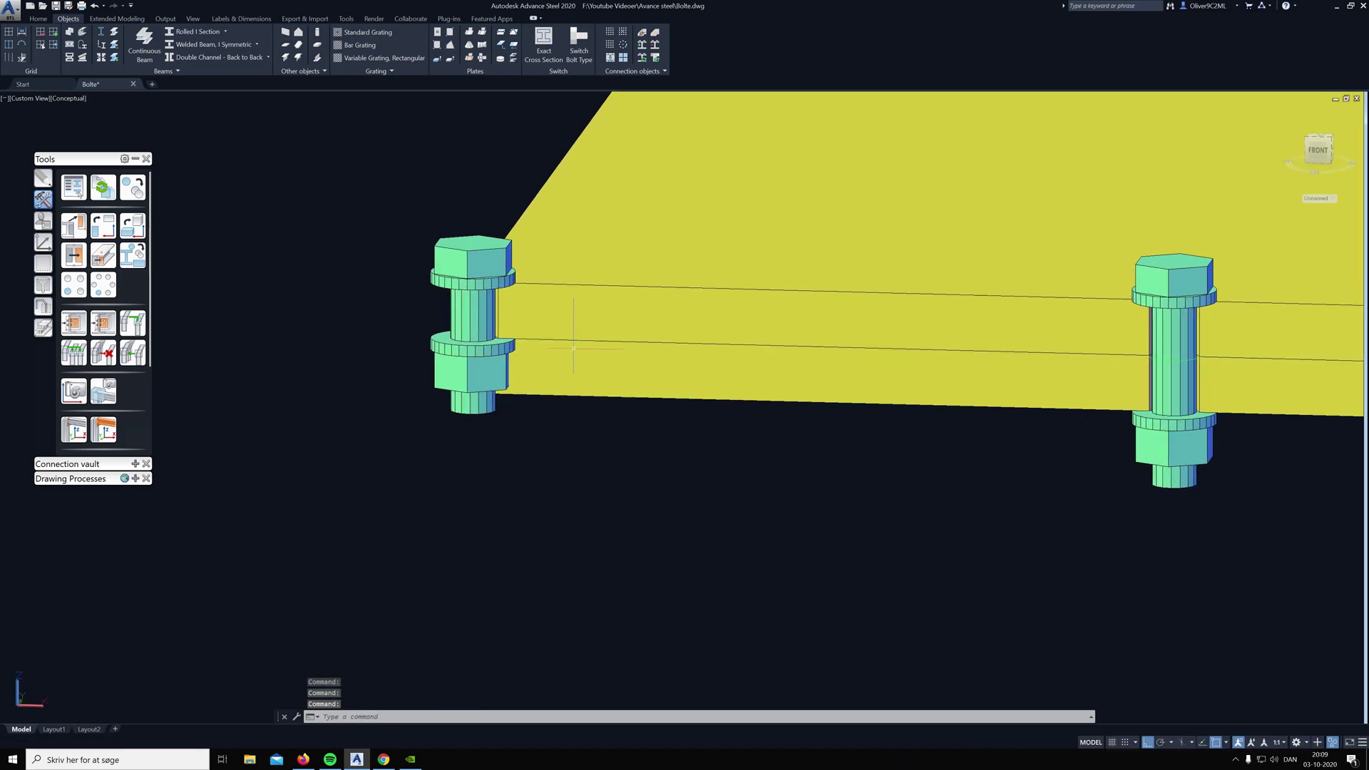
- Use Add Objects to Connection and pick the left corner bolt as the connecting element
click(642, 48)
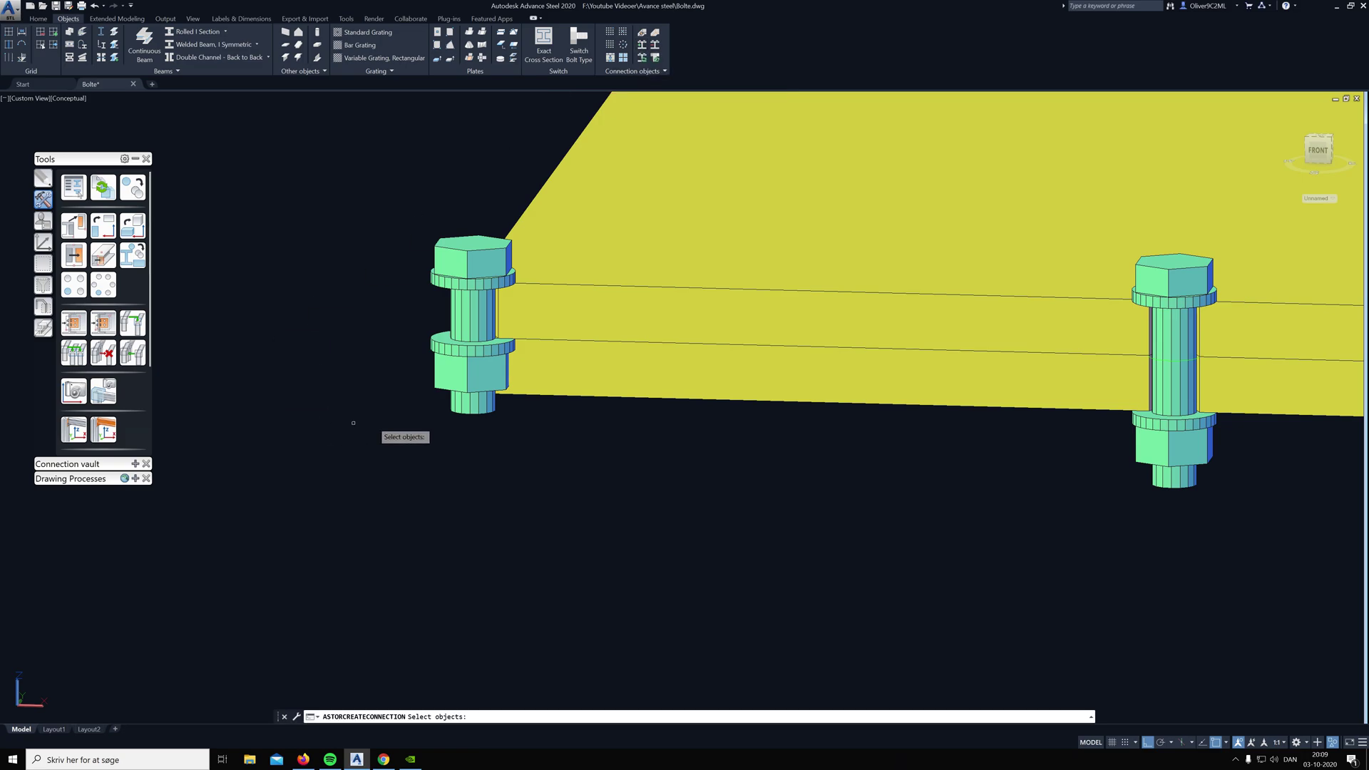
key(Escape)
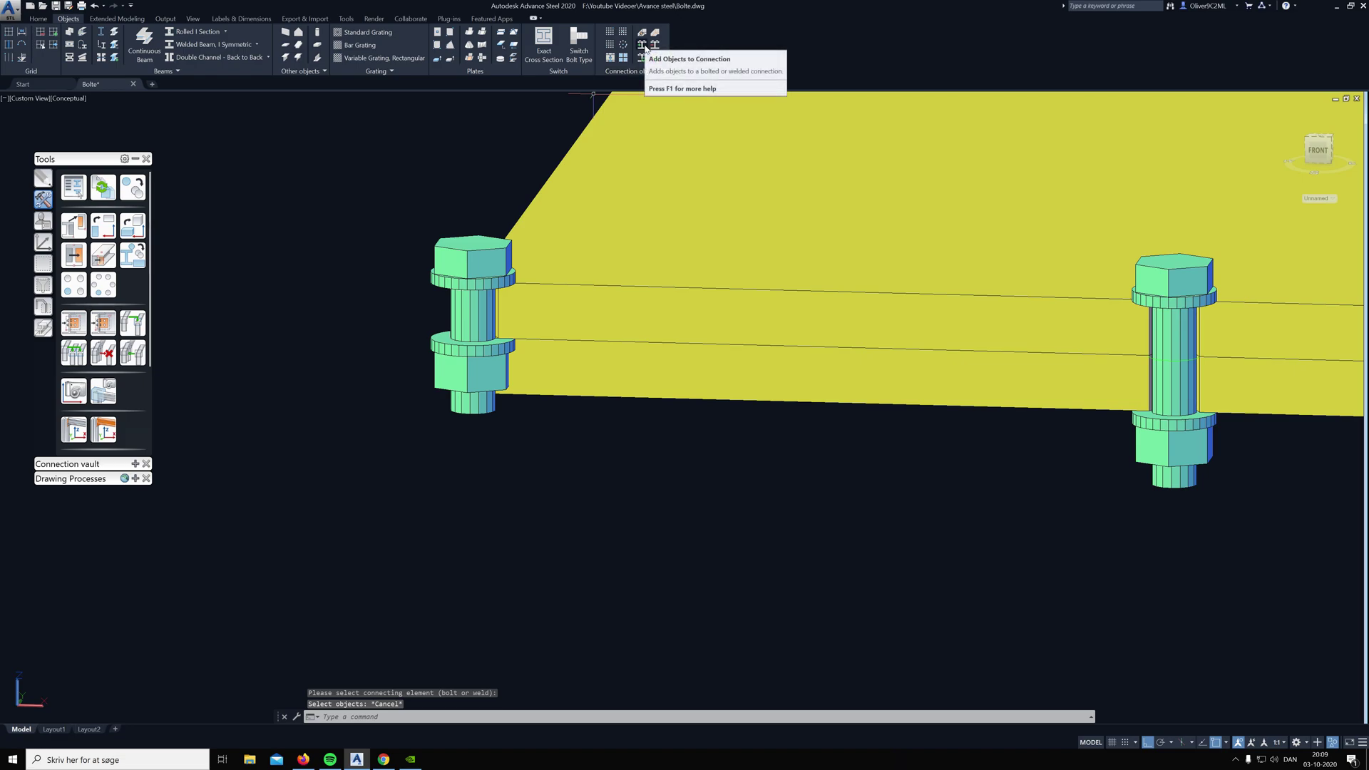
click(642, 46)
click(457, 250)
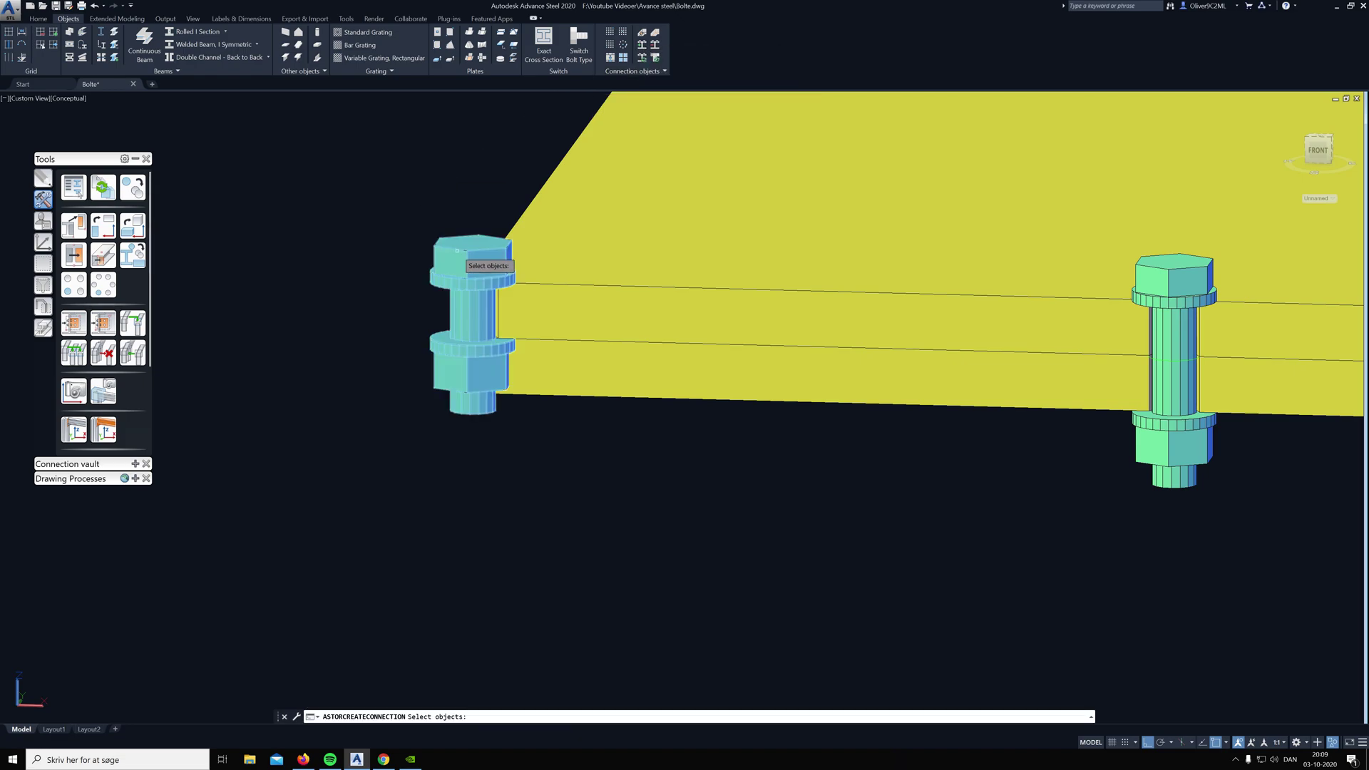
click(457, 251)
key(Return)
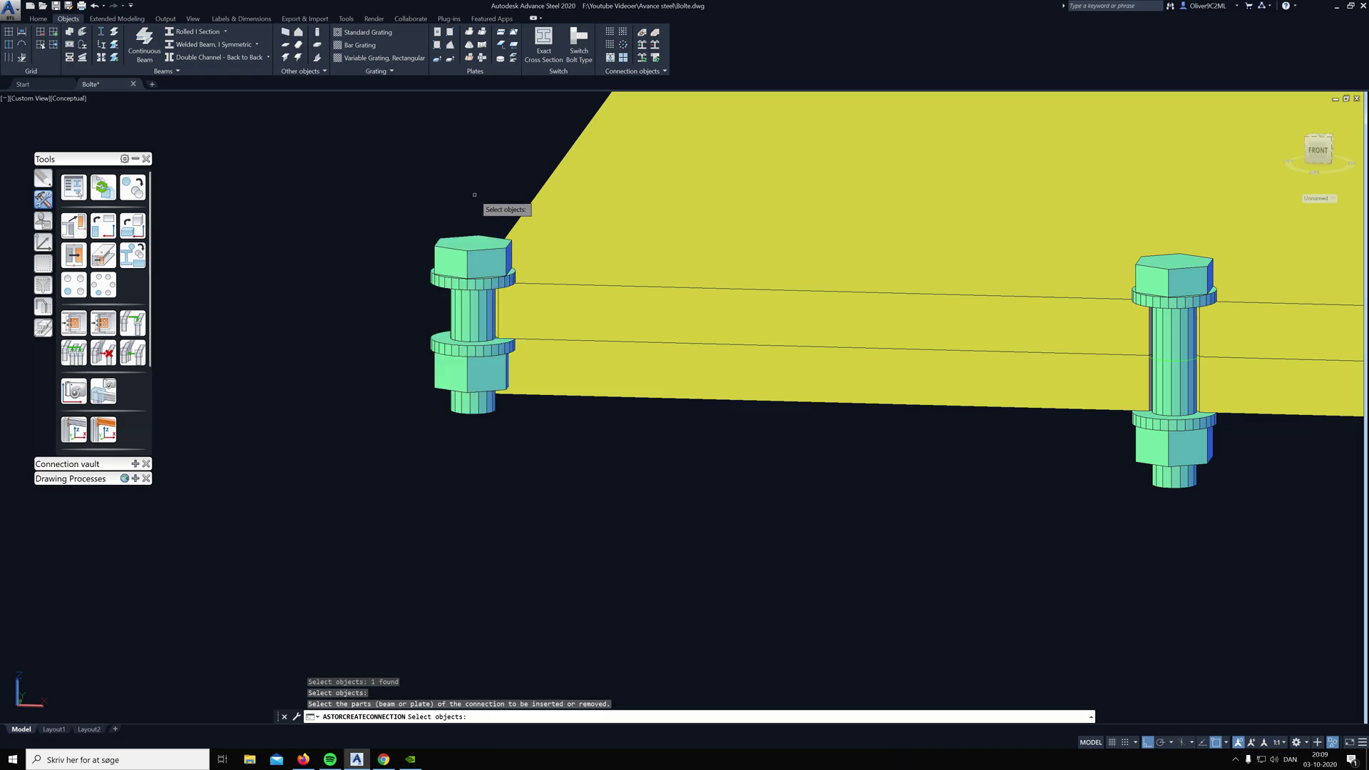
- Add the lower plate to the corner bolt's connection so it passes through both plates
click(569, 360)
scroll(568, 356, down, 4)
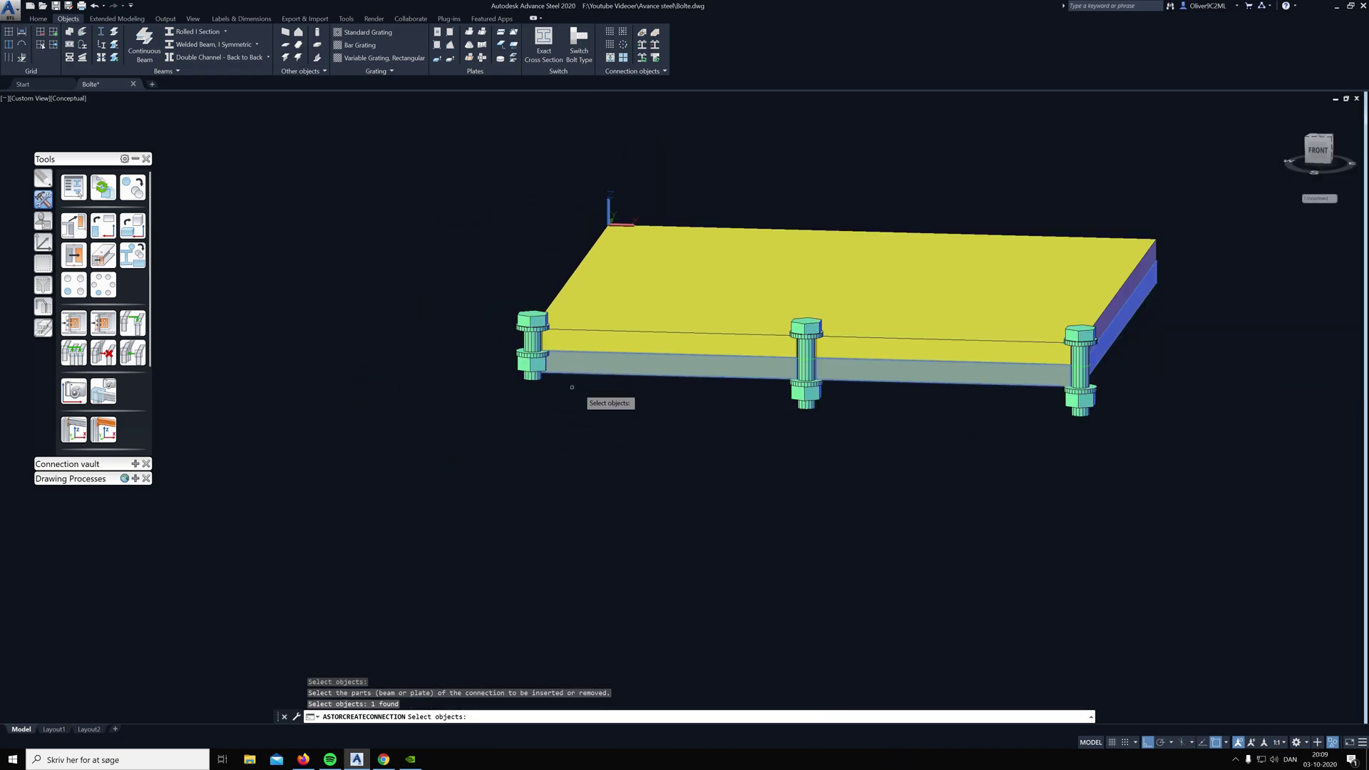
scroll(557, 342, up, 5)
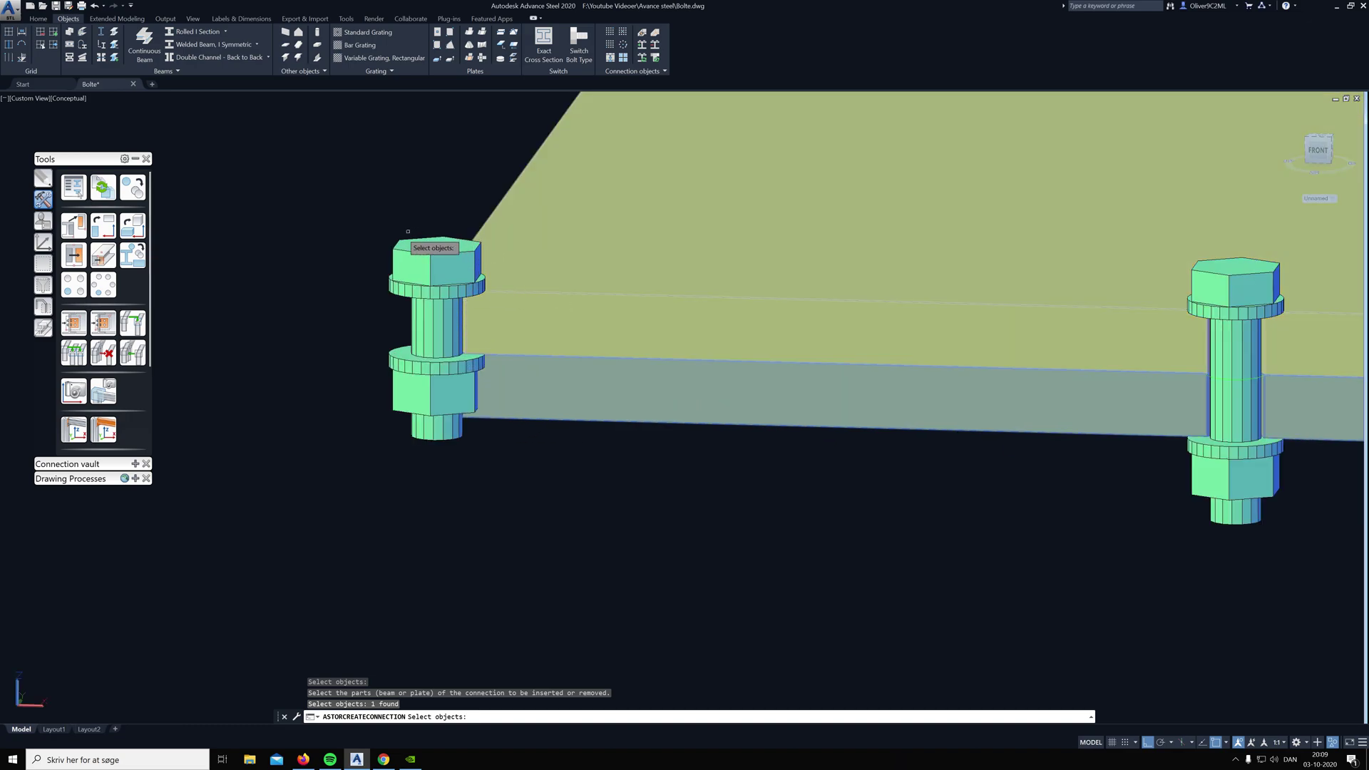
scroll(346, 411, down, 4)
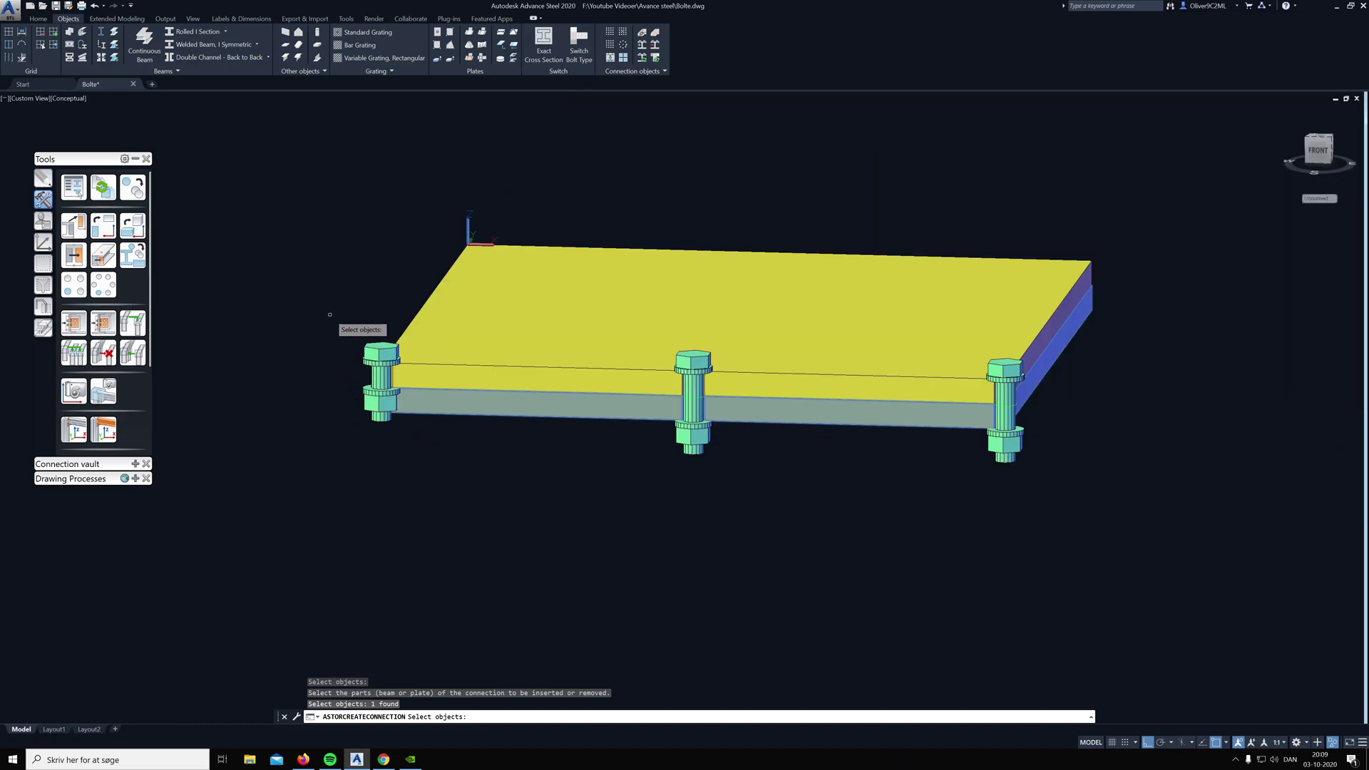
key(Return)
scroll(389, 428, up, 4)
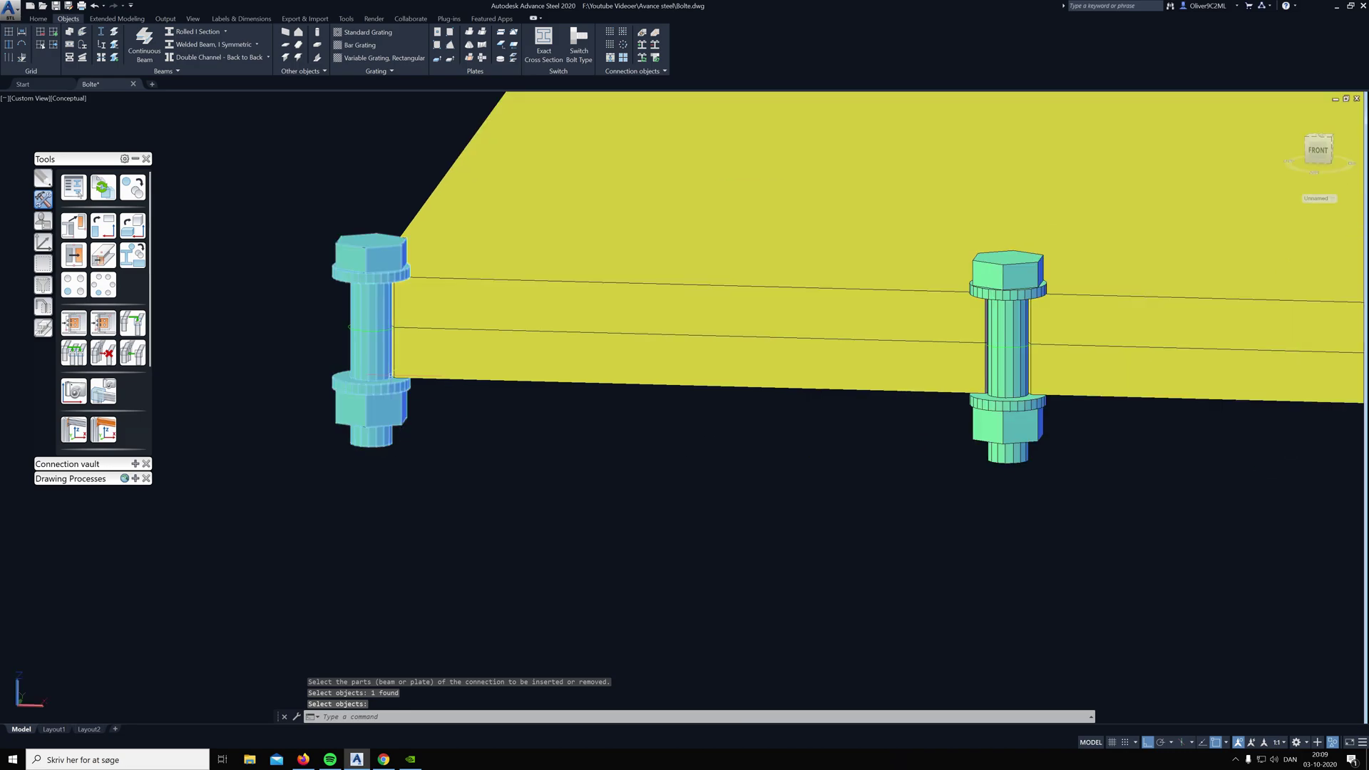
shift+middle_drag(388, 428, 436, 385)
scroll(435, 384, down, 5)
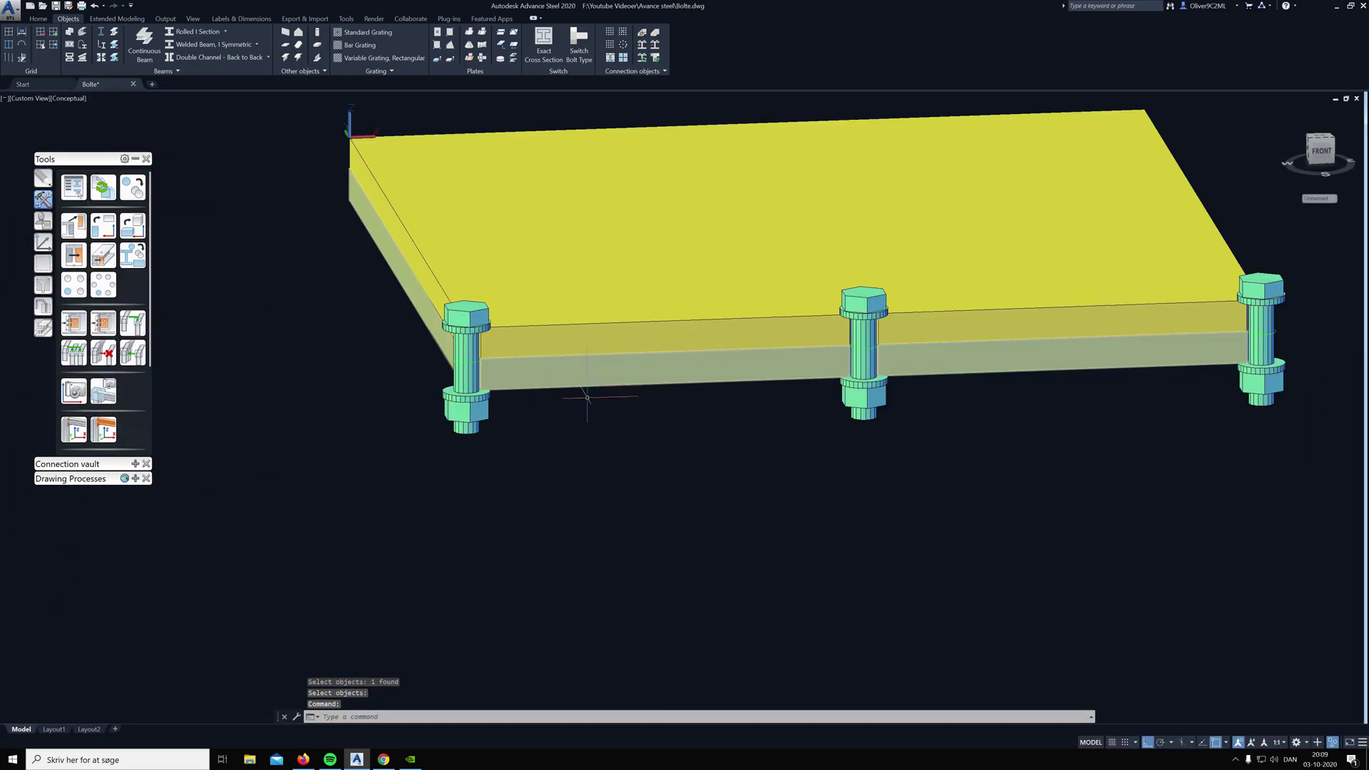
middle_drag(585, 369, 493, 337)
scroll(499, 441, down, 3)
scroll(492, 336, up, 3)
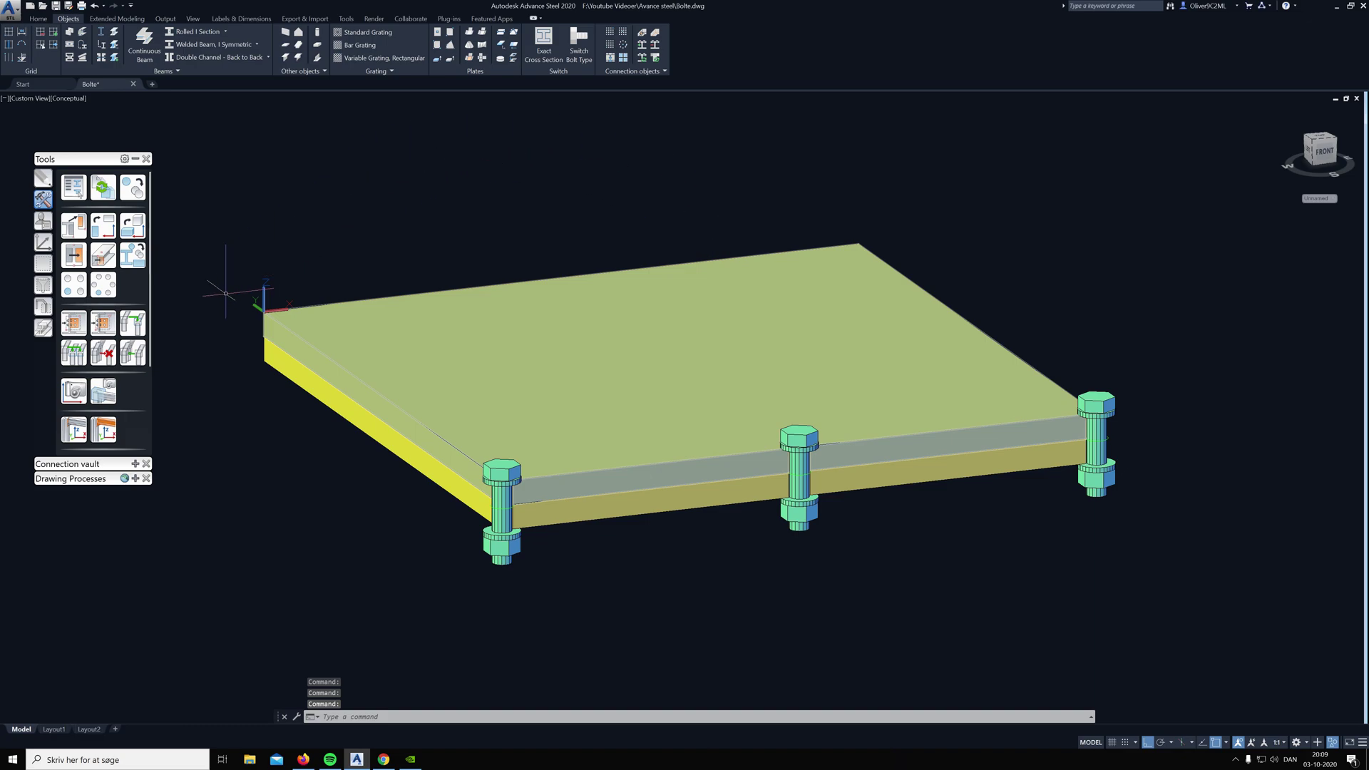
scroll(239, 178, down, 2)
middle_drag(239, 178, 478, 284)
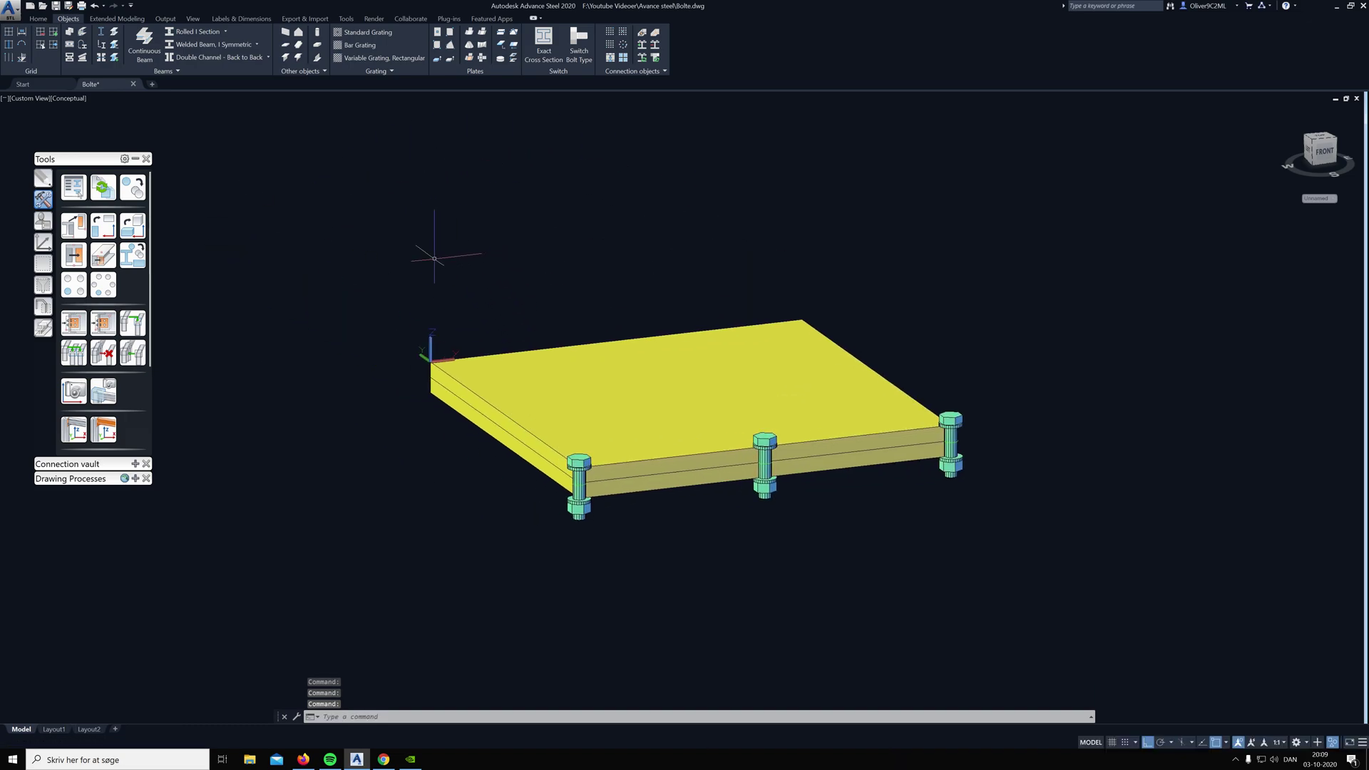
click(373, 160)
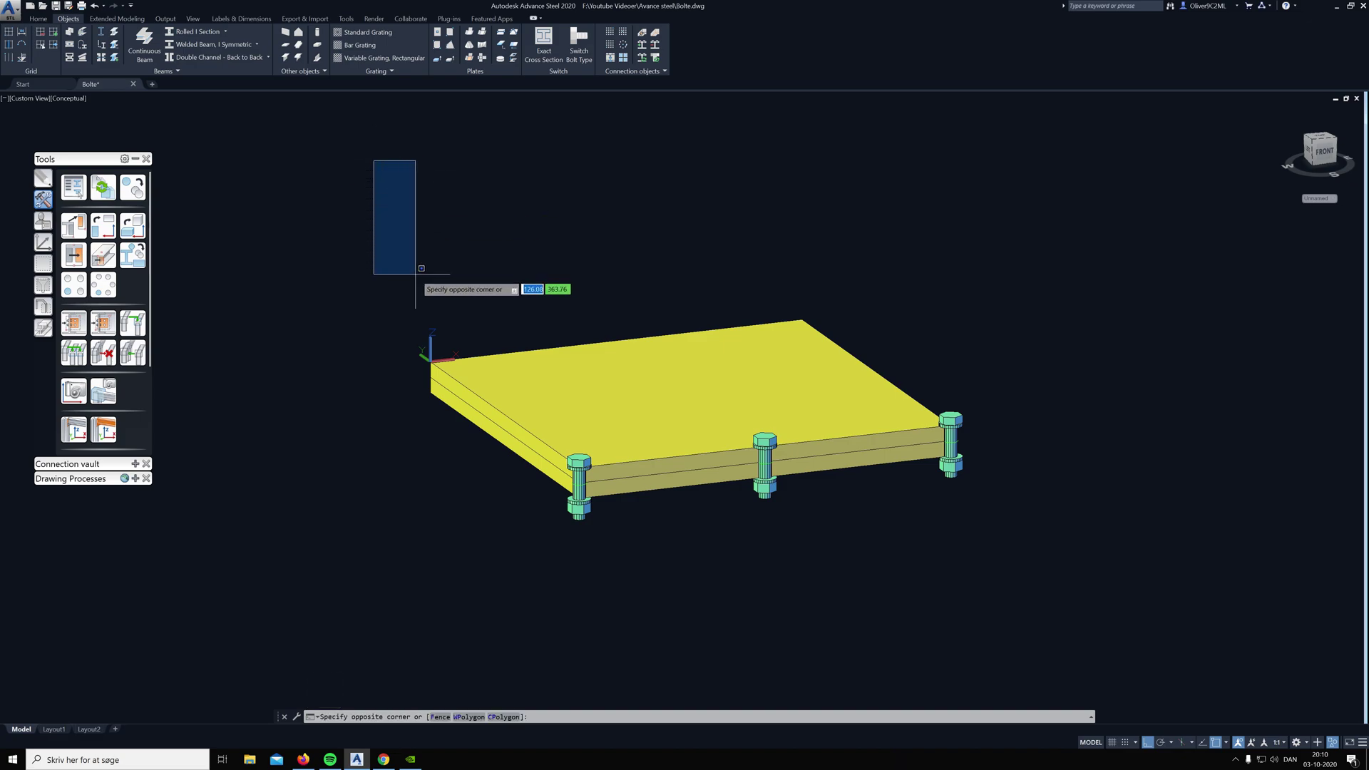
click(382, 165)
click(370, 156)
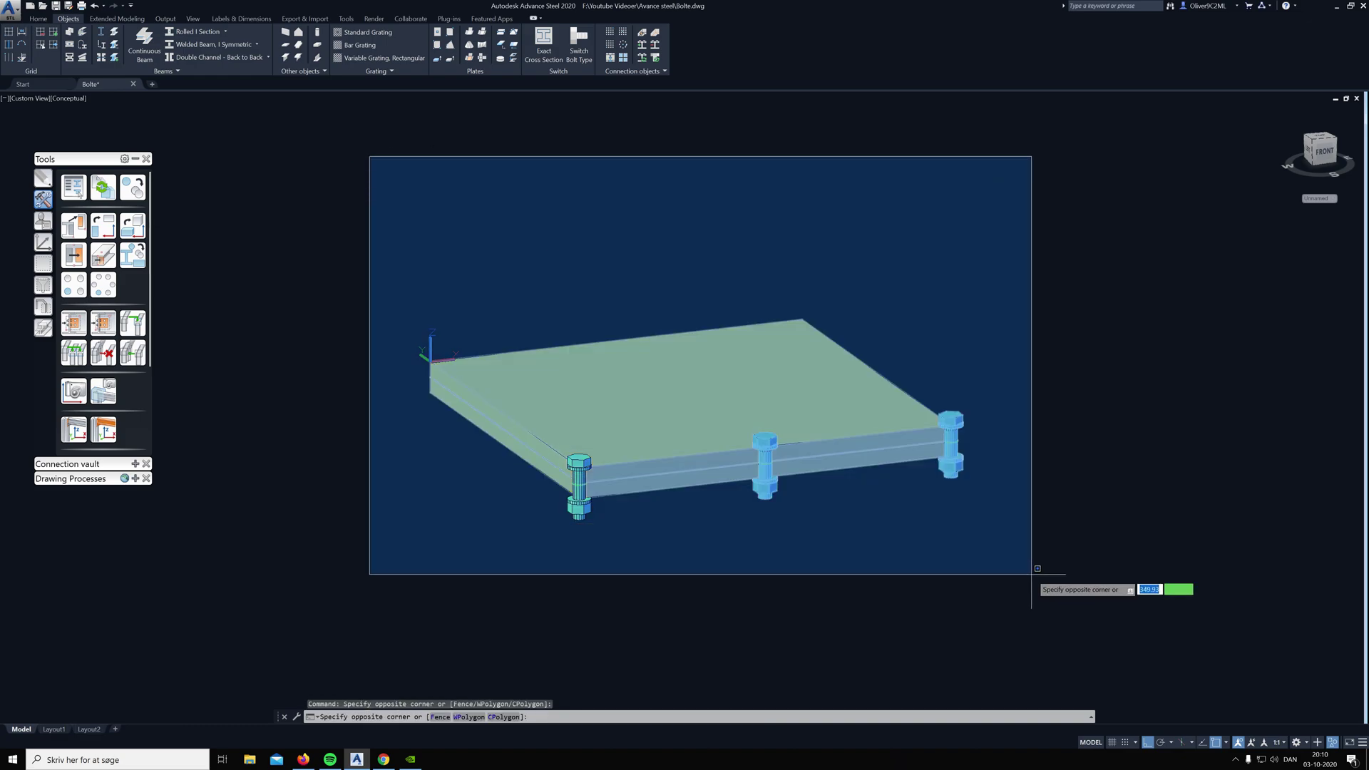
click(397, 191)
click(365, 165)
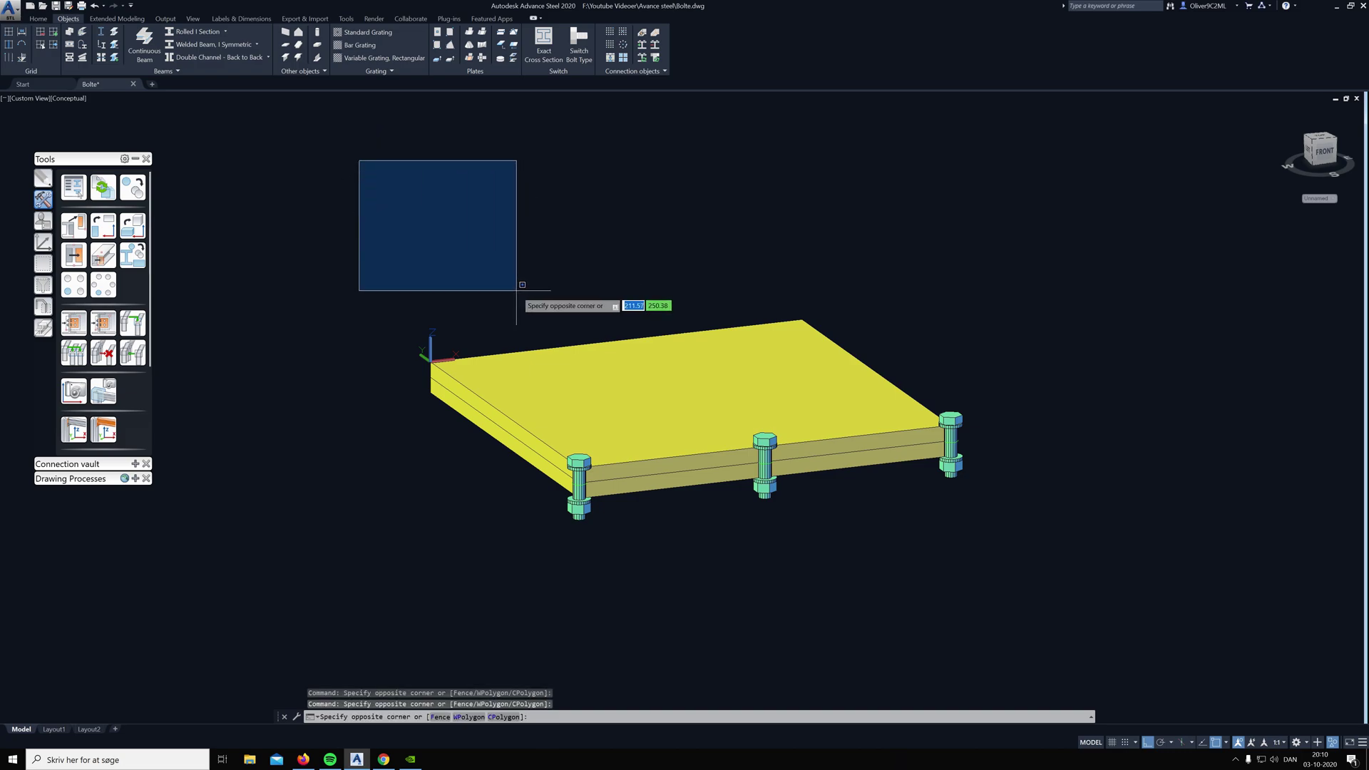
click(415, 163)
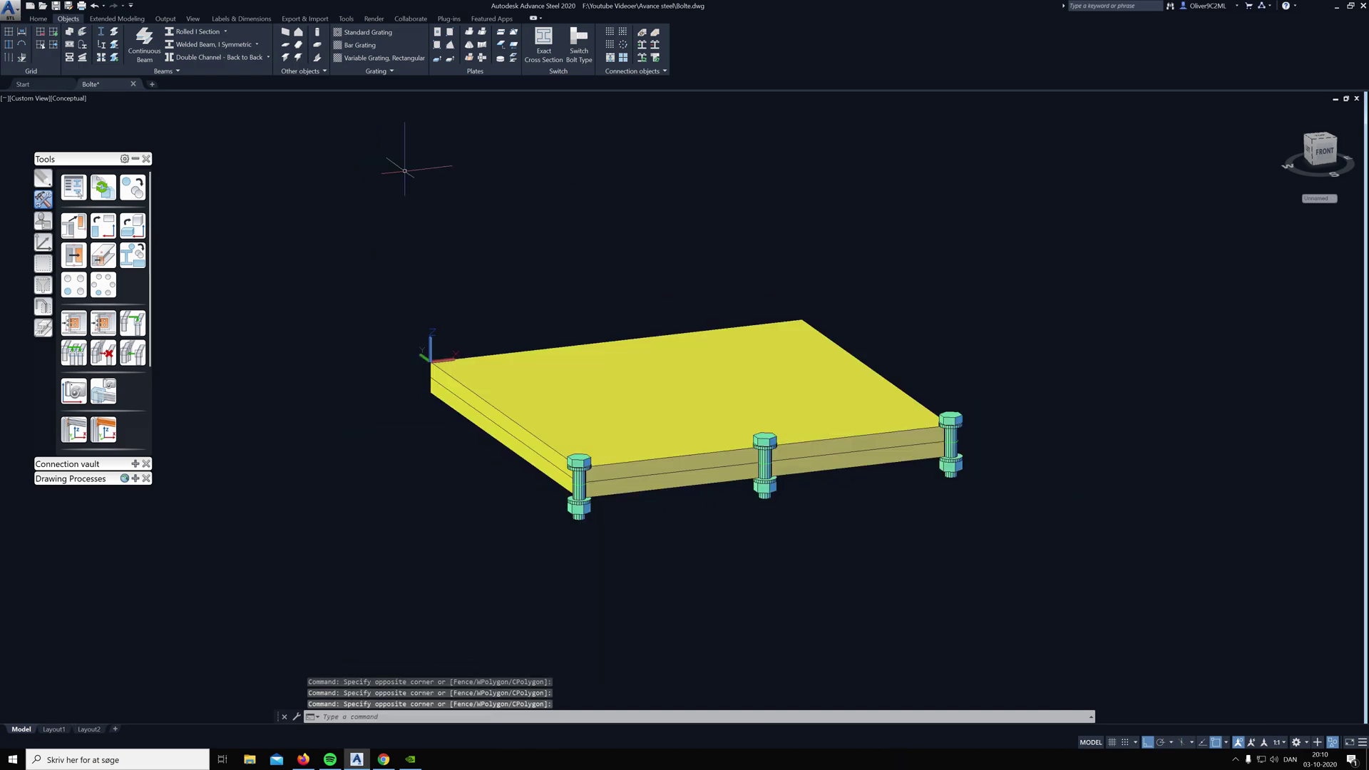